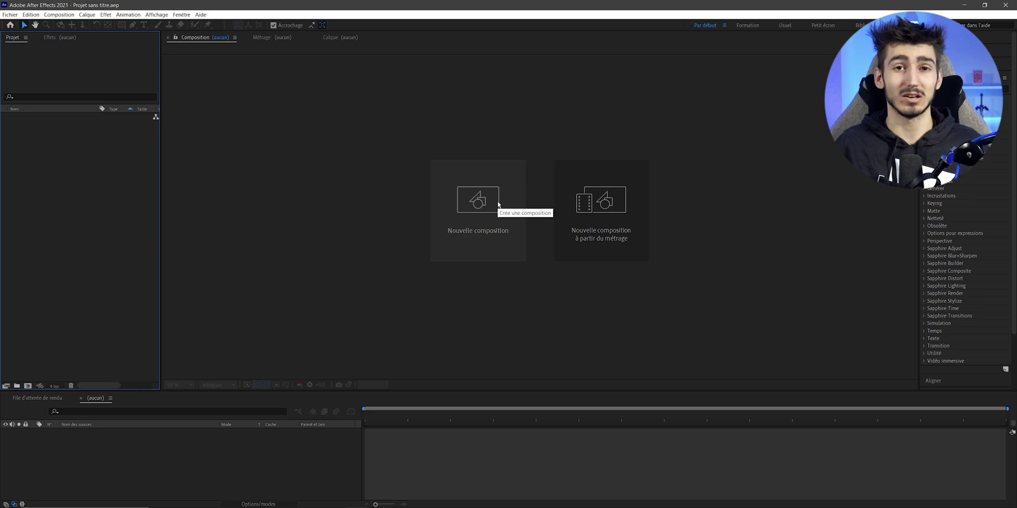
# - Create a new 1920×1080, 60 fps composition with a duration of 0:00:08:00
pyautogui.click(480, 236)
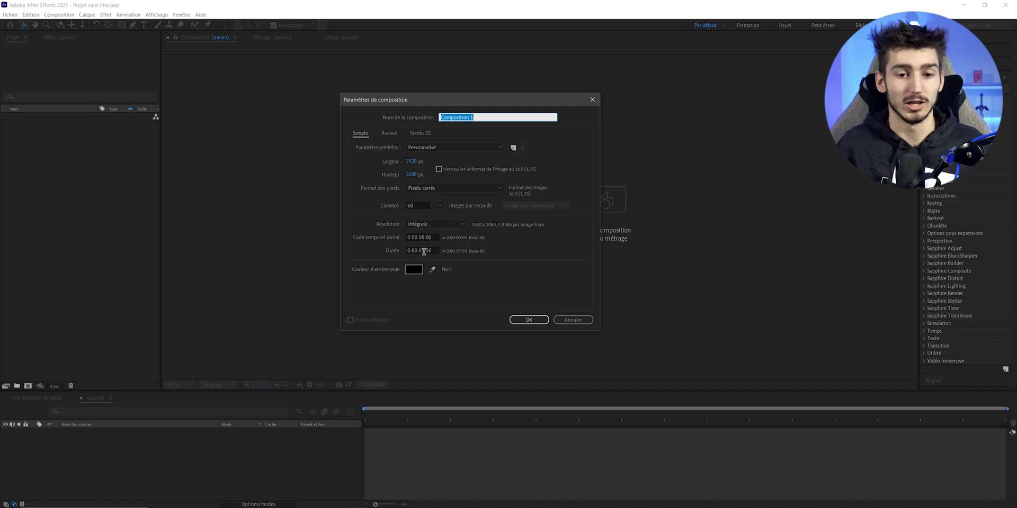
pyautogui.click(424, 251)
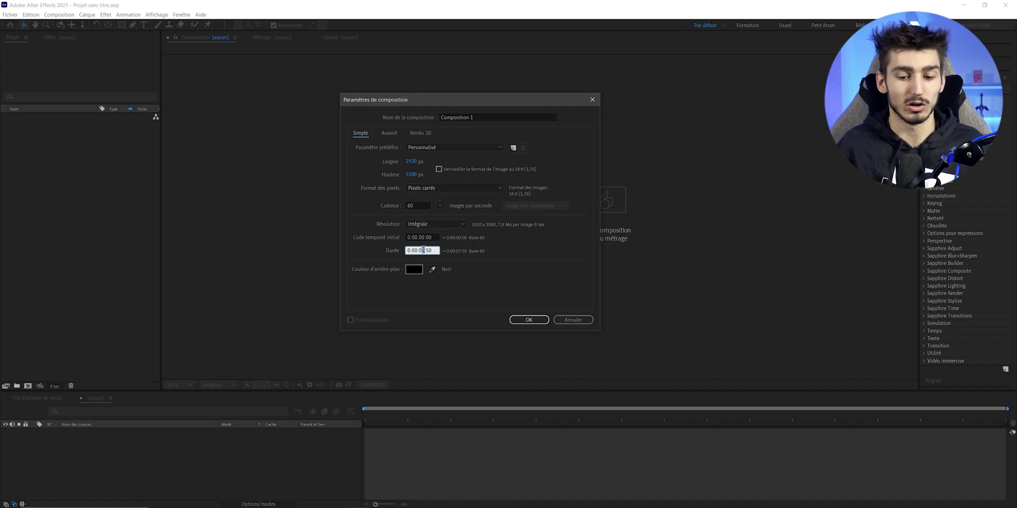
pyautogui.write('800')
pyautogui.press('Return')
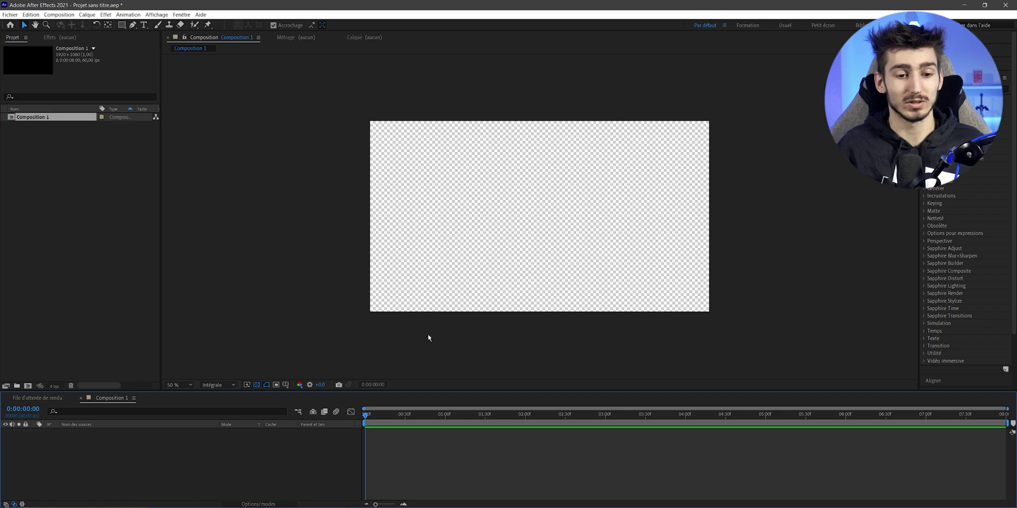
# - Turn off the transparency grid so the composition shows on black
pyautogui.click(257, 386)
pyautogui.click(256, 386)
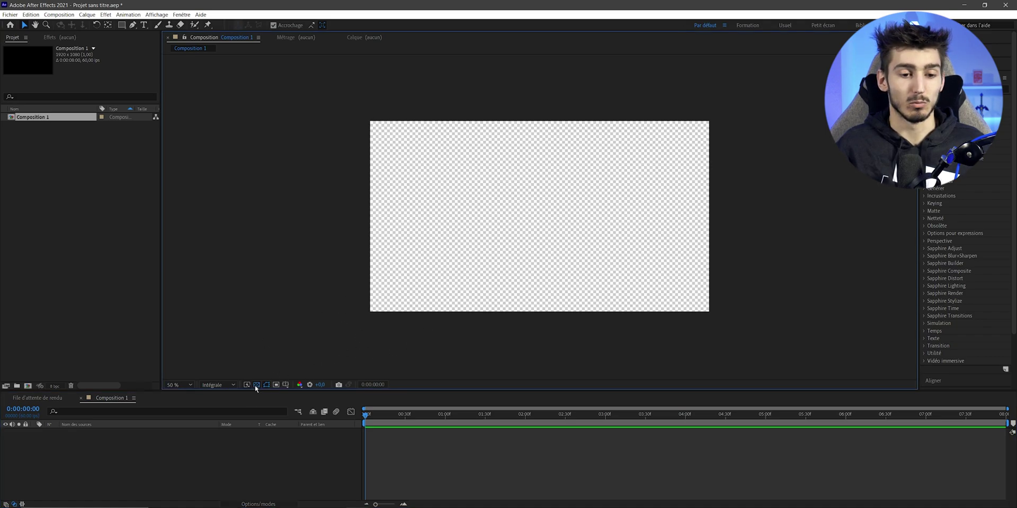
pyautogui.click(257, 385)
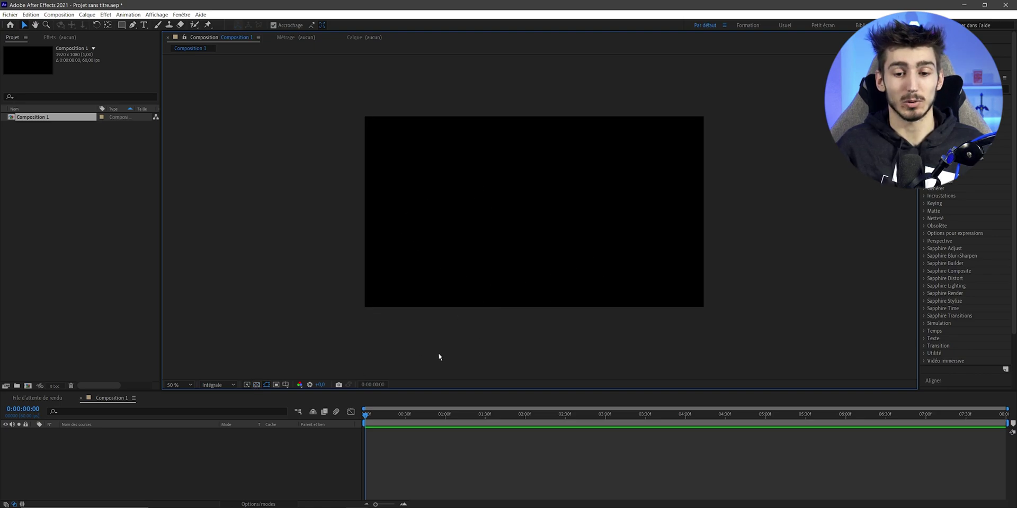
# - Add a new empty shape layer through the timeline's Nouveau > Calque de forme menu
pyautogui.rightClick(163, 448)
pyautogui.moveTo(255, 354)
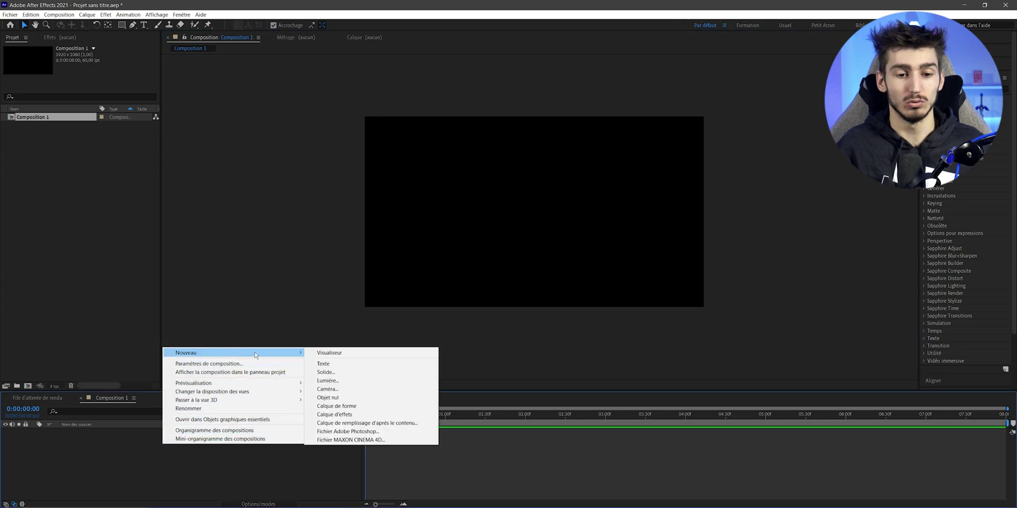
pyautogui.click(336, 406)
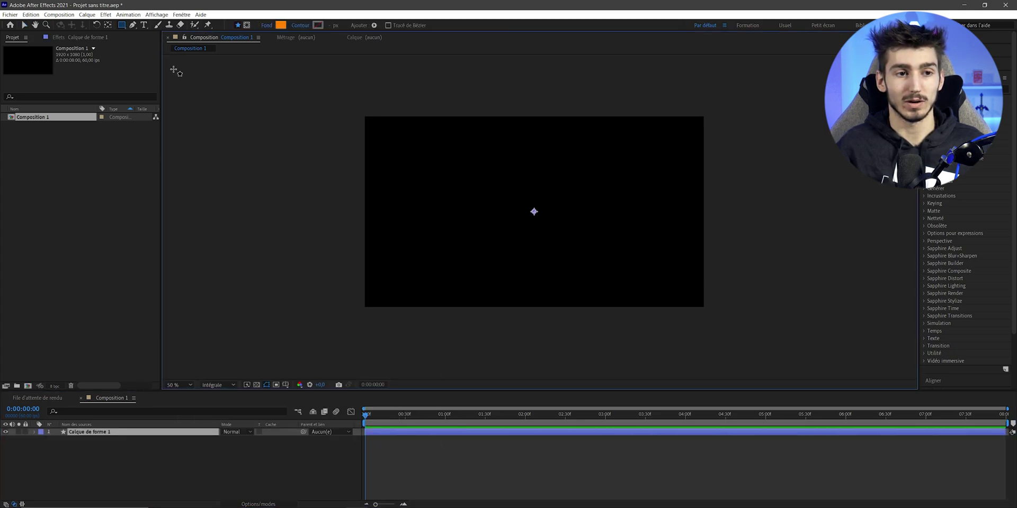
# - Draw an orange rounded rectangle near the composition centre and view it at 100%
pyautogui.moveTo(123, 28); pyautogui.dragTo(140, 39)
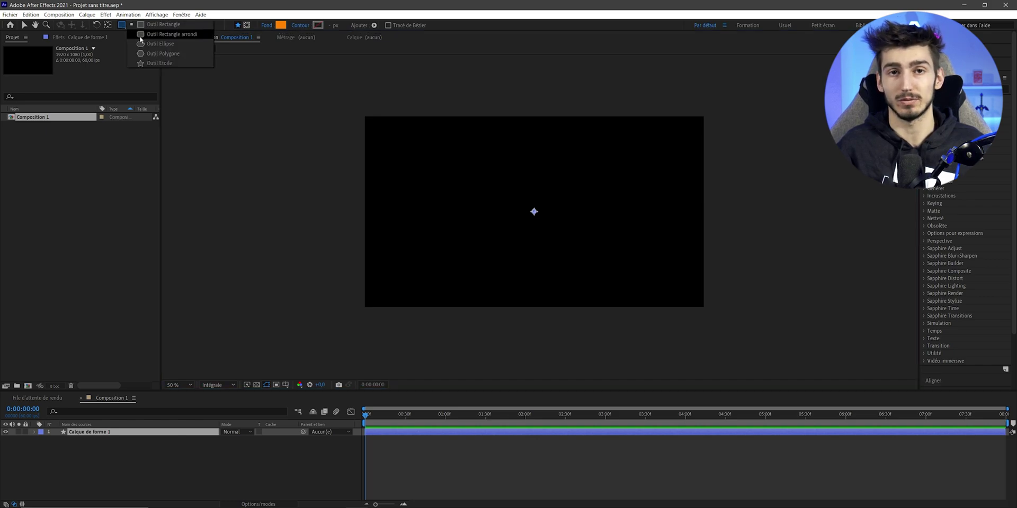
pyautogui.moveTo(141, 38); pyautogui.dragTo(140, 38)
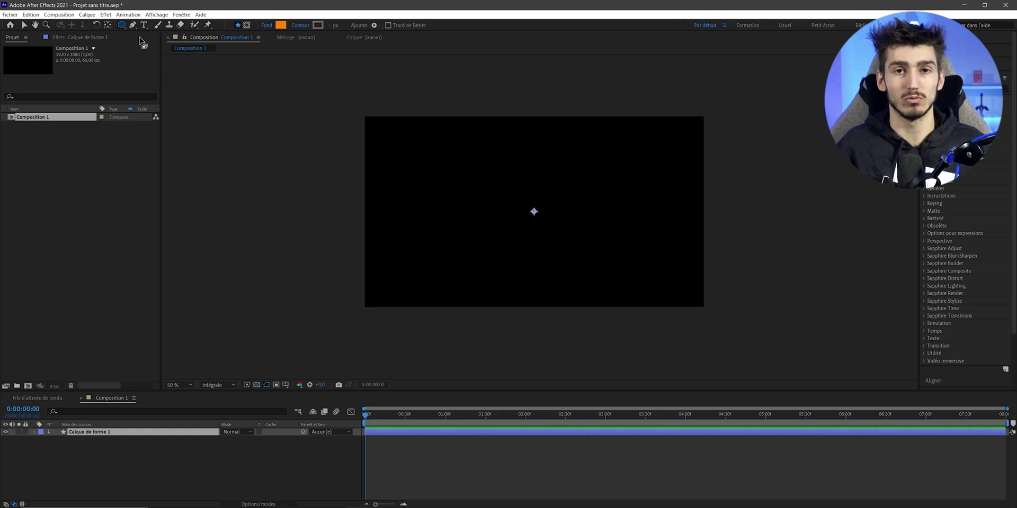
pyautogui.moveTo(482, 200); pyautogui.dragTo(571, 227)
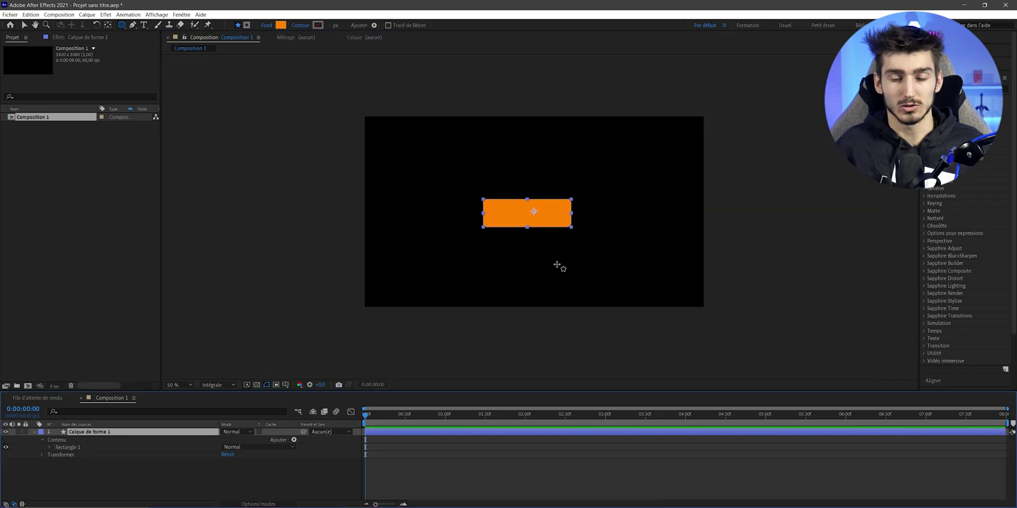
pyautogui.press('/')
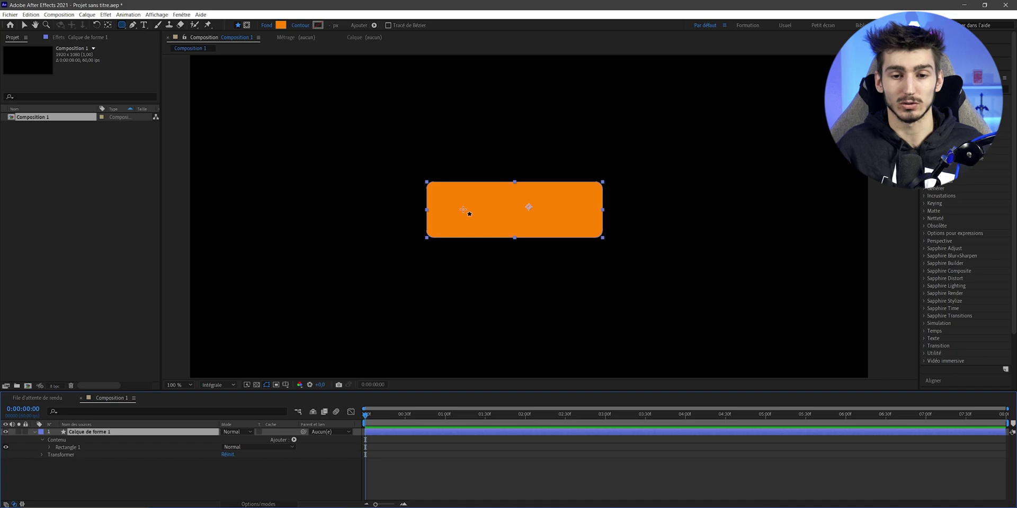
# - Centre the shape layer's anchor point on the rectangle via Géométrie
pyautogui.rightClick(463, 210)
pyautogui.moveTo(502, 249)
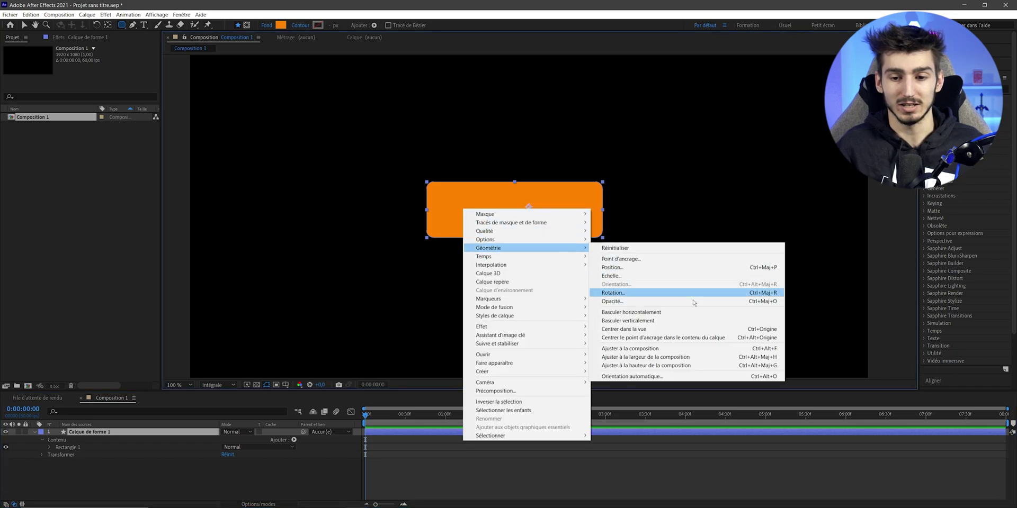
pyautogui.click(666, 338)
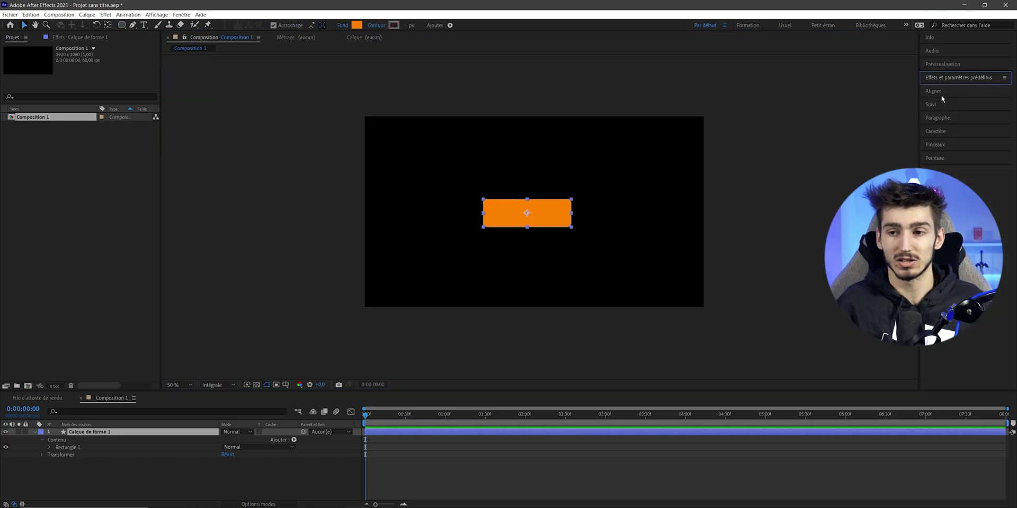
# - Align the rectangle horizontally and vertically to the composition centre, then deselect it
pyautogui.click(942, 92)
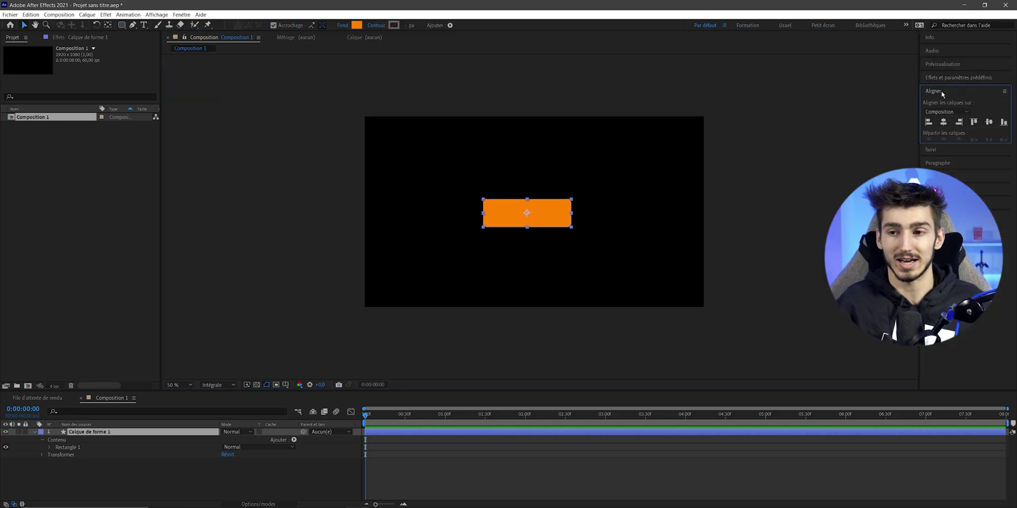
pyautogui.click(943, 122)
pyautogui.click(989, 122)
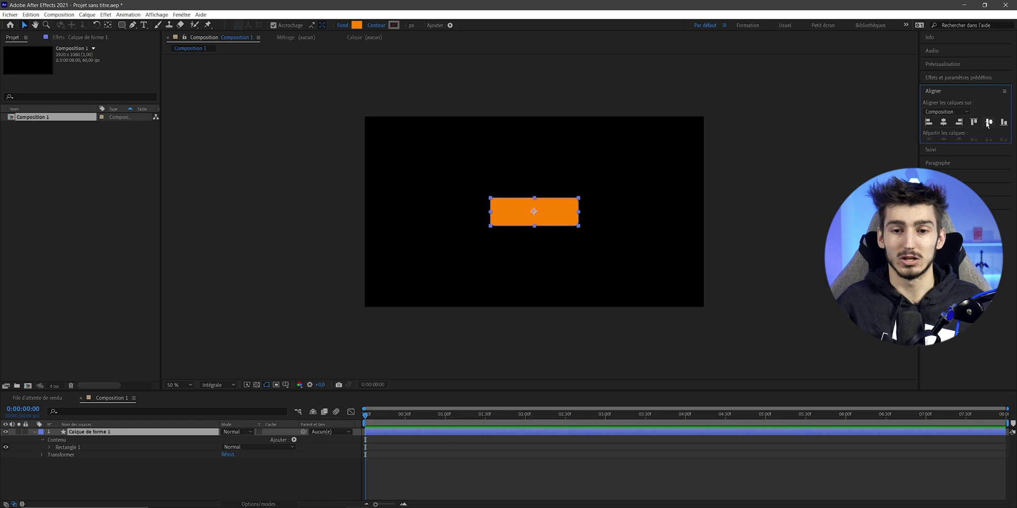
pyautogui.press('F2')
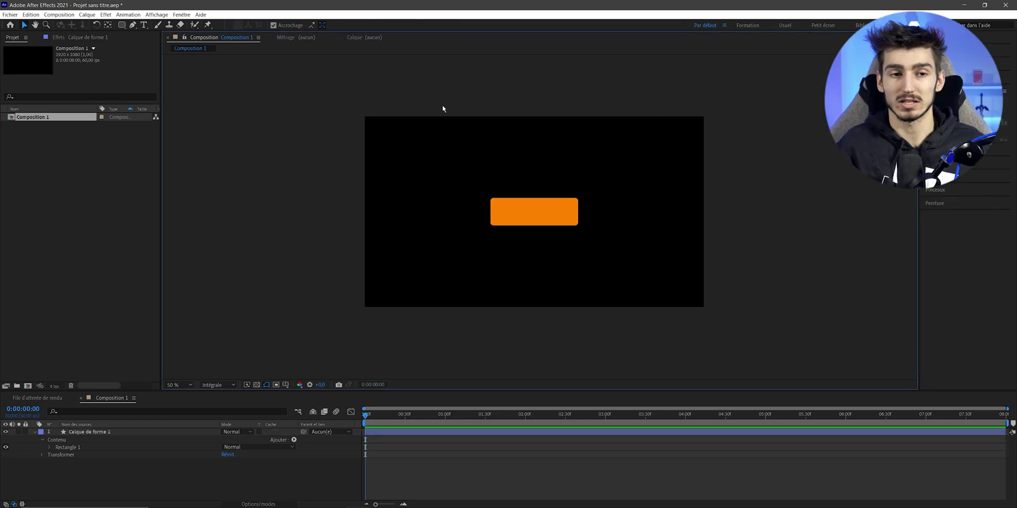
pyautogui.click(182, 15)
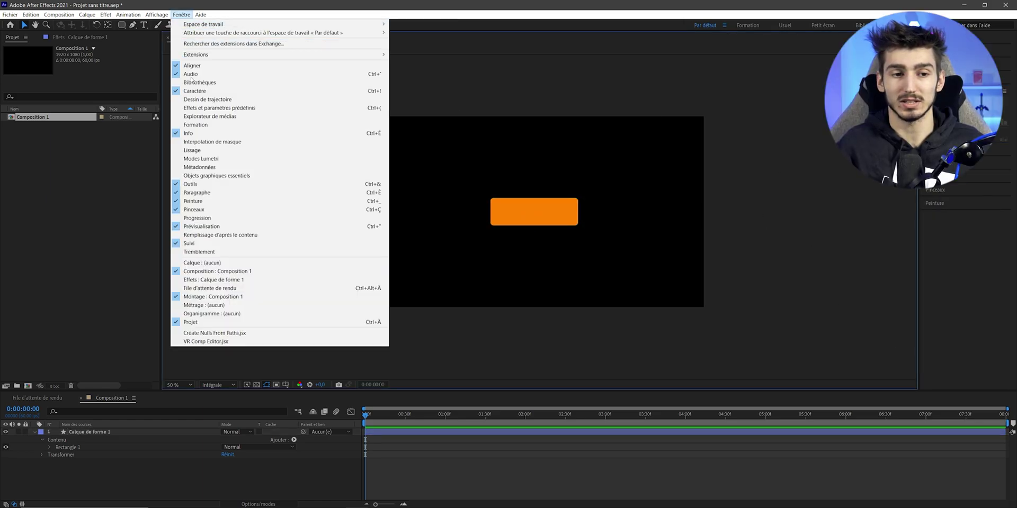
pyautogui.click(465, 154)
pyautogui.press('.')
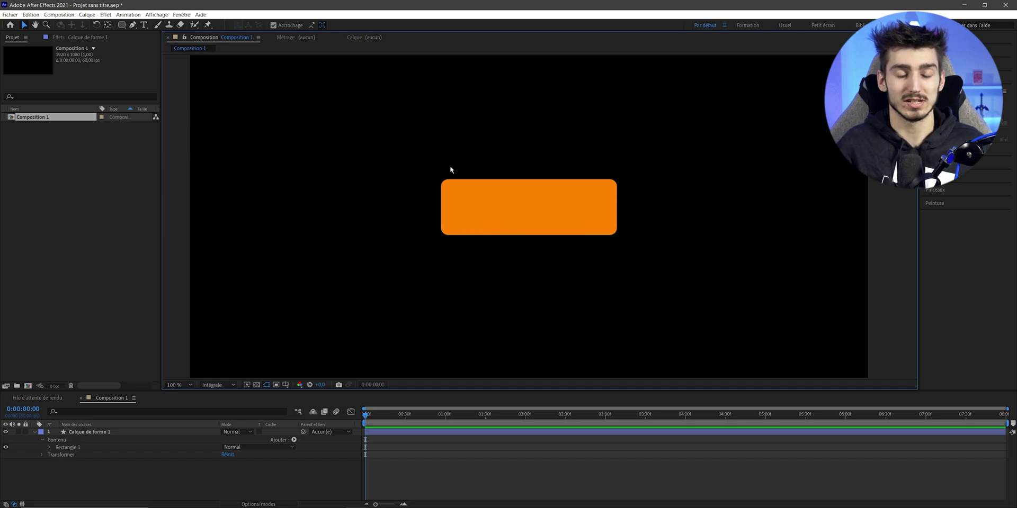
# - Raise Rectangle 1's roundness to 409 for a pill shape and fill it red
pyautogui.click(480, 230)
pyautogui.click(35, 433)
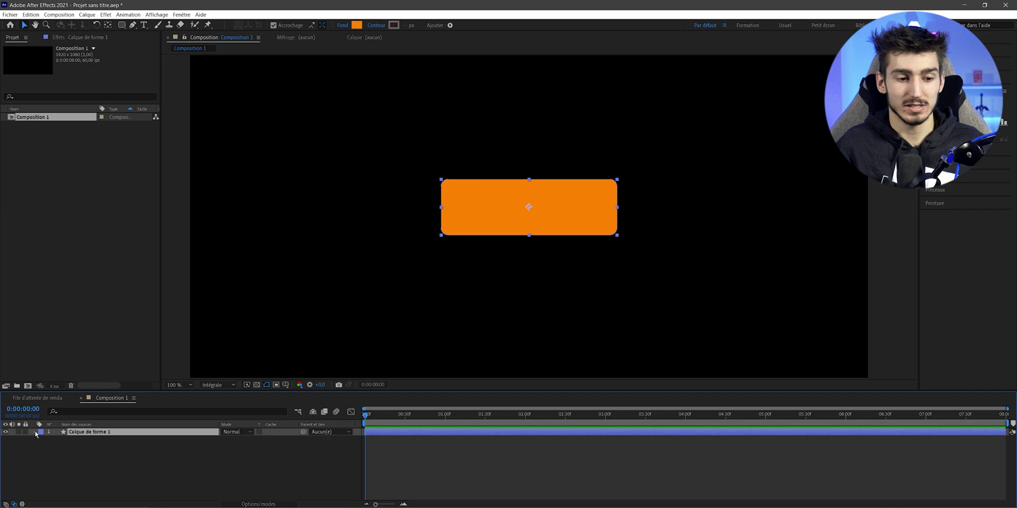
pyautogui.click(35, 432)
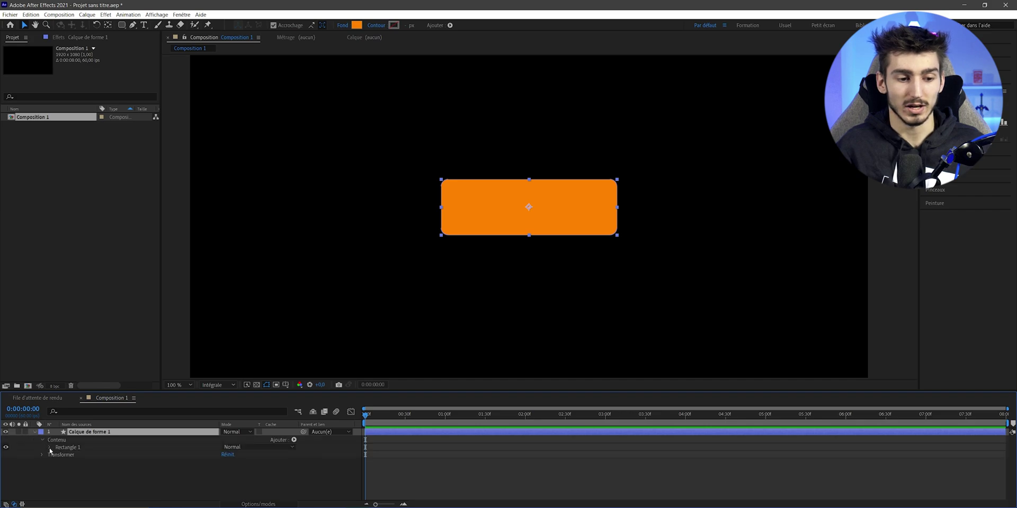
pyautogui.click(50, 449)
pyautogui.click(57, 455)
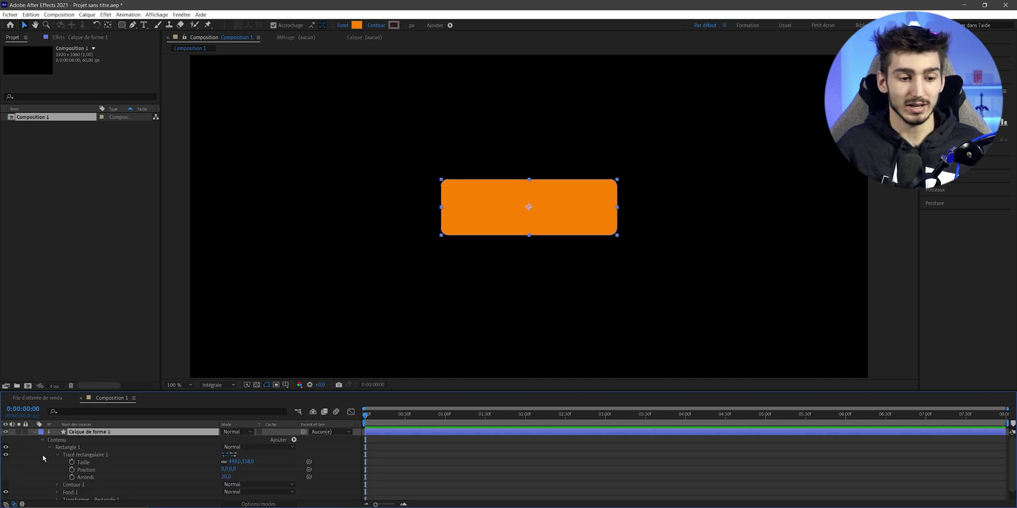
pyautogui.moveTo(226, 476); pyautogui.dragTo(353, 475)
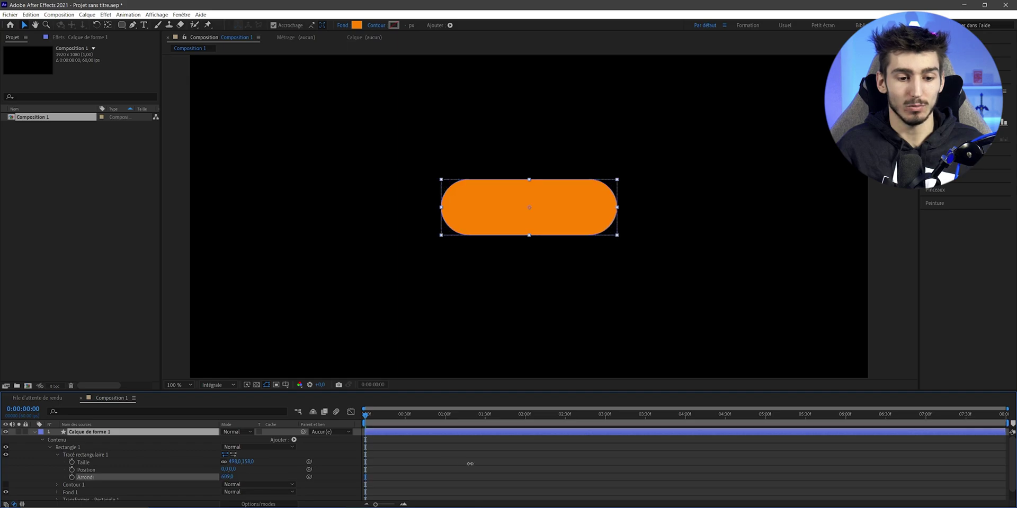
pyautogui.click(356, 26)
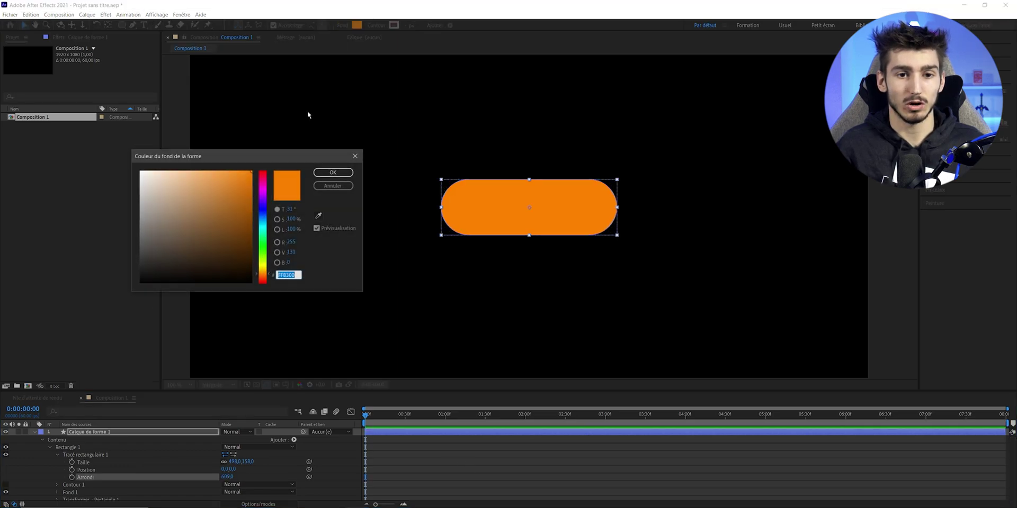
pyautogui.moveTo(255, 198); pyautogui.dragTo(260, 171)
pyautogui.click(333, 173)
# - Rename the shape layer to 'Fond'
pyautogui.rightClick(86, 433)
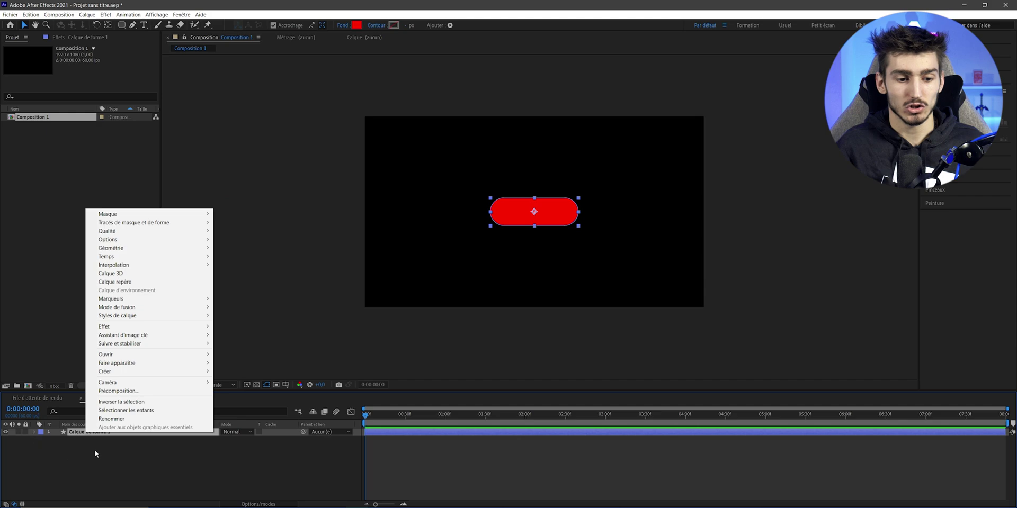
pyautogui.click(111, 419)
pyautogui.write('Fond')
pyautogui.press('Return')
pyautogui.hotkey('ctrl', 't')
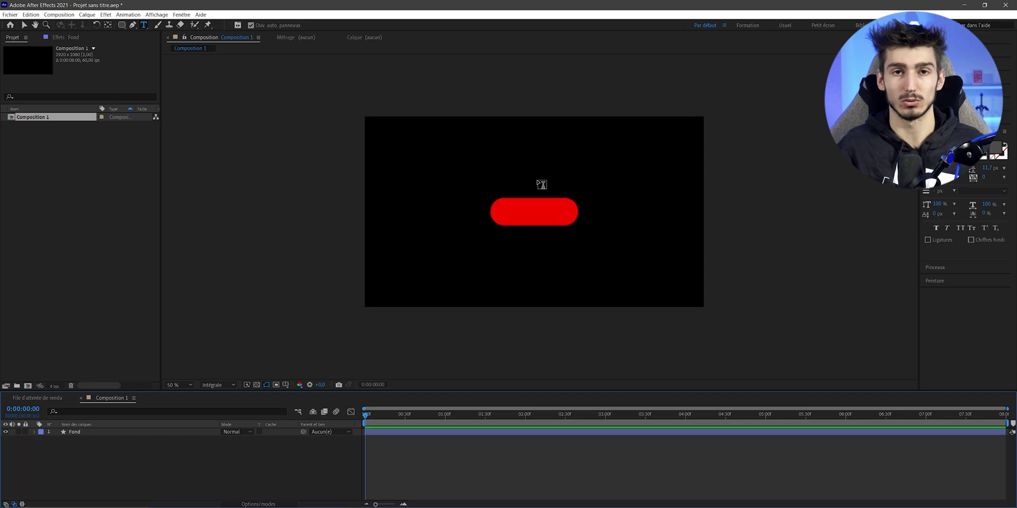
# - Type S'ABONNER on the pill, colour it white, and centre-align the paragraph
pyautogui.click(523, 212)
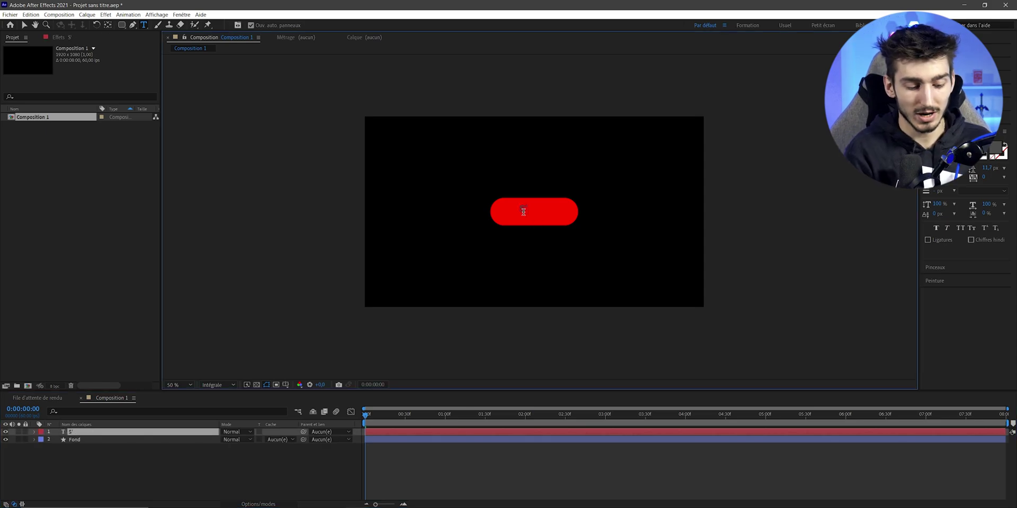
pyautogui.write("S'ABONNER")
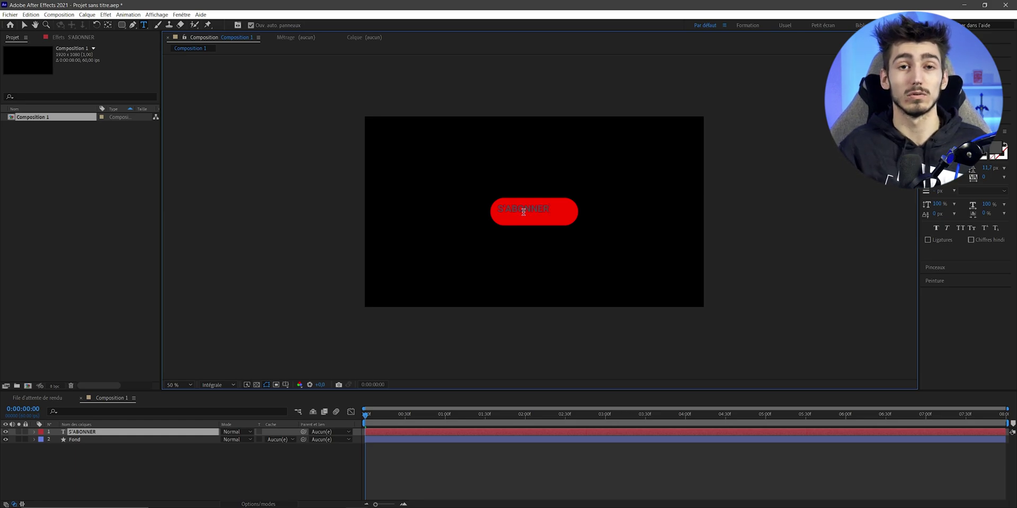
pyautogui.scroll(2, 532, 228)
pyautogui.hotkey('ctrl', 'a')
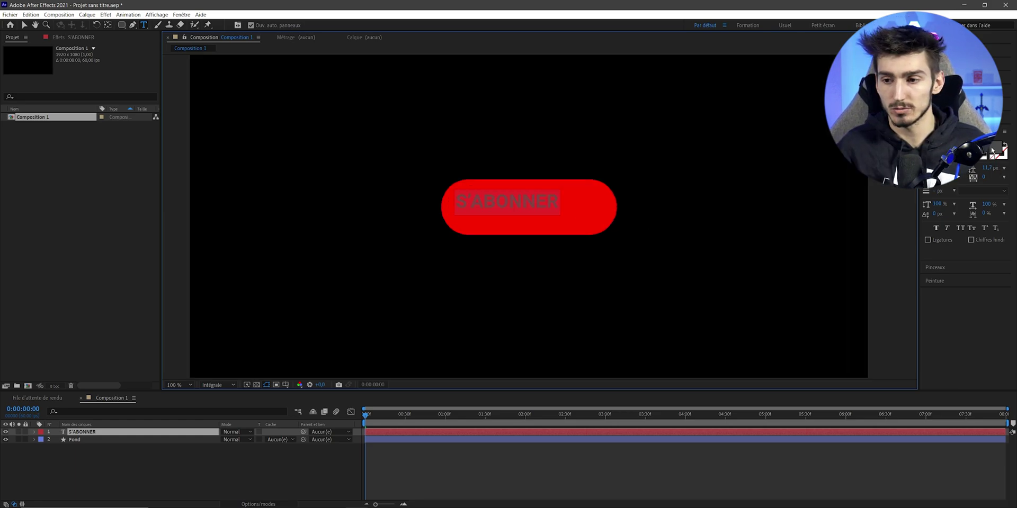
pyautogui.click(994, 149)
pyautogui.moveTo(239, 192); pyautogui.dragTo(119, 169)
pyautogui.press('Return')
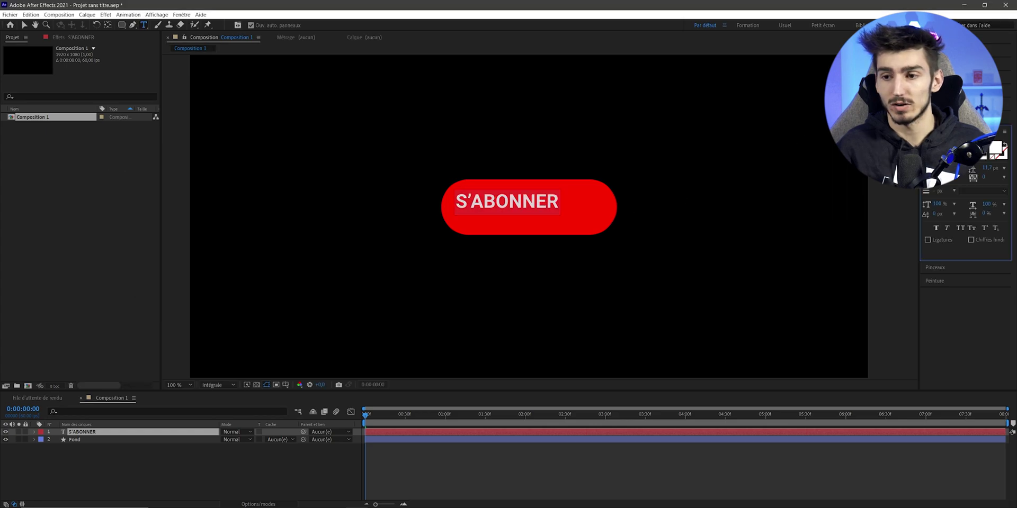
pyautogui.hotkey('ctrl', 'shift', 'c')
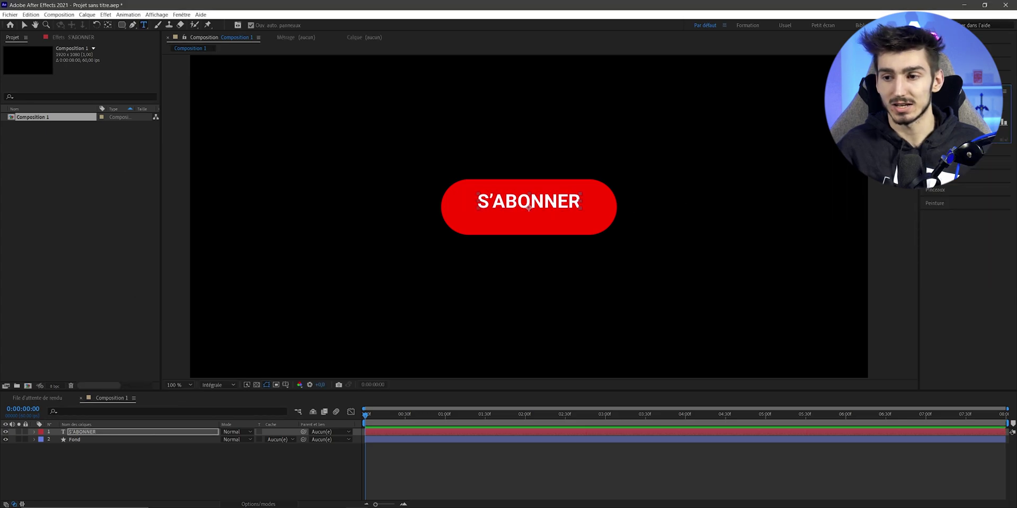
pyautogui.press('v')
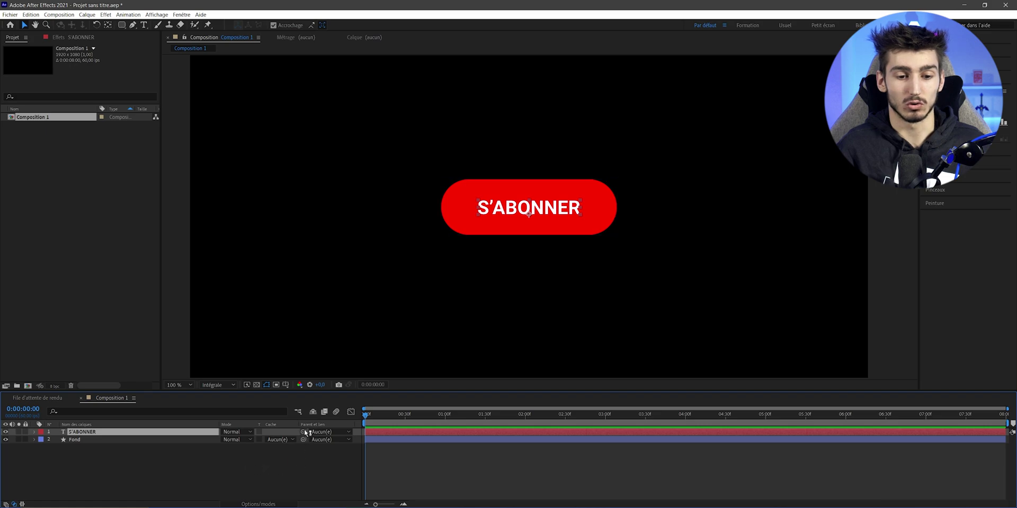
# - Parent the S'ABONNER text layer to '2. Fond', then select the Fond layer
pyautogui.moveTo(303, 432); pyautogui.dragTo(74, 442)
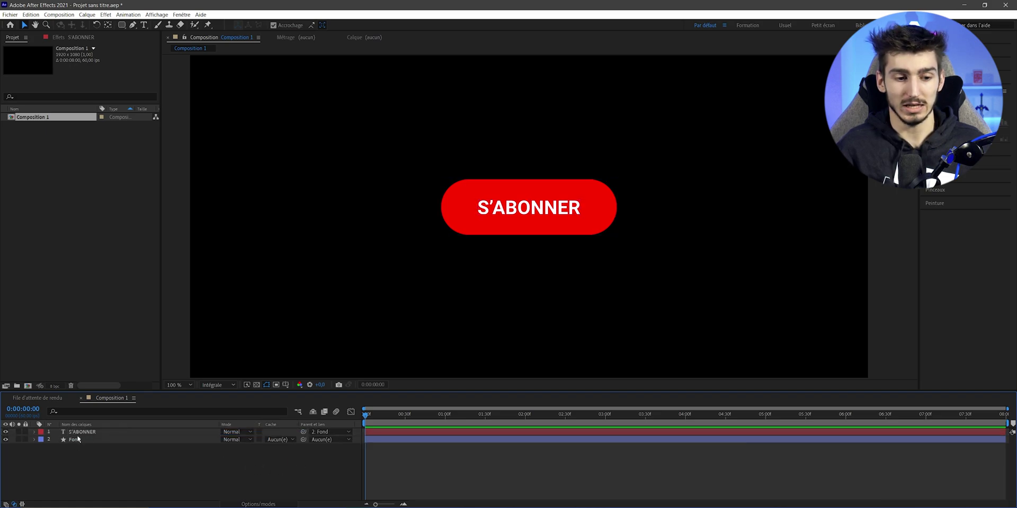
pyautogui.click(74, 441)
pyautogui.moveTo(460, 234); pyautogui.dragTo(461, 251)
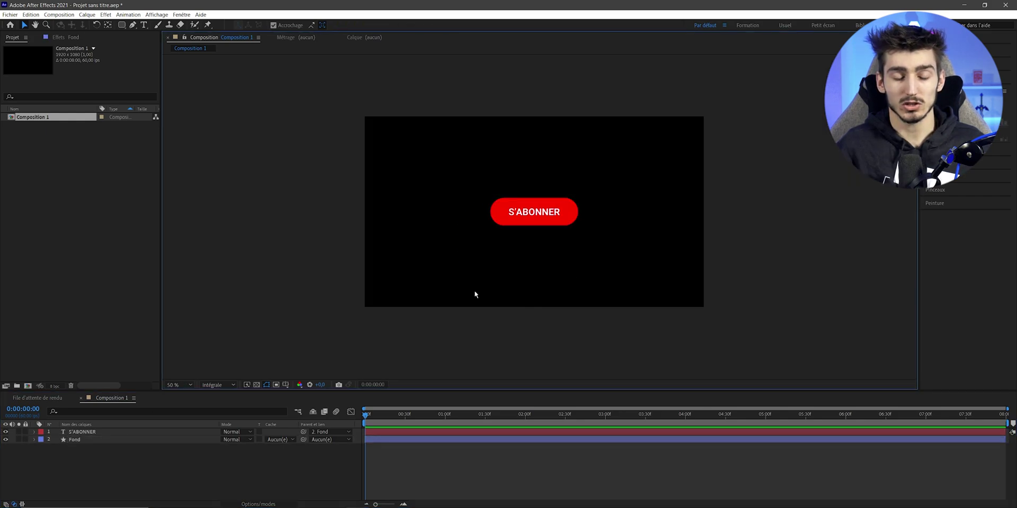
pyautogui.moveTo(383, 422); pyautogui.dragTo(358, 420)
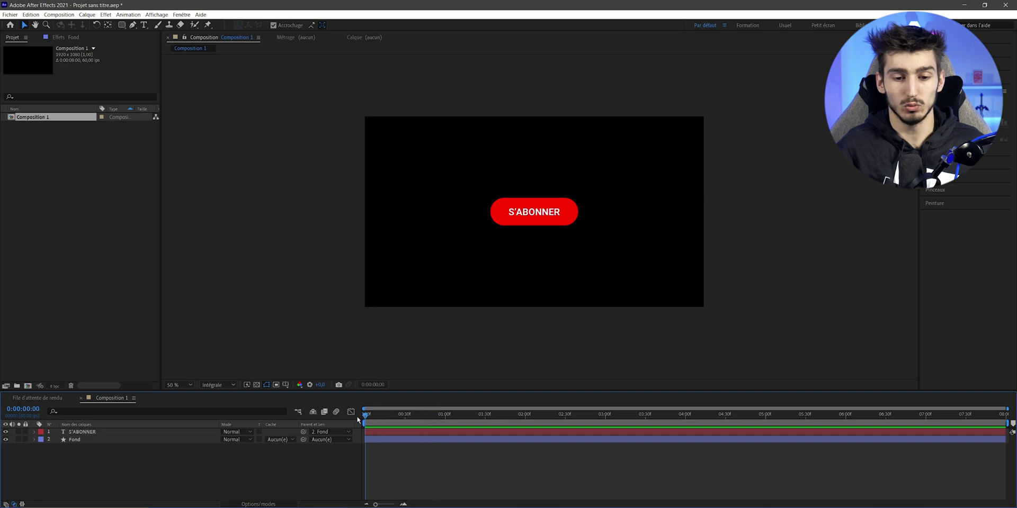
pyautogui.click(74, 440)
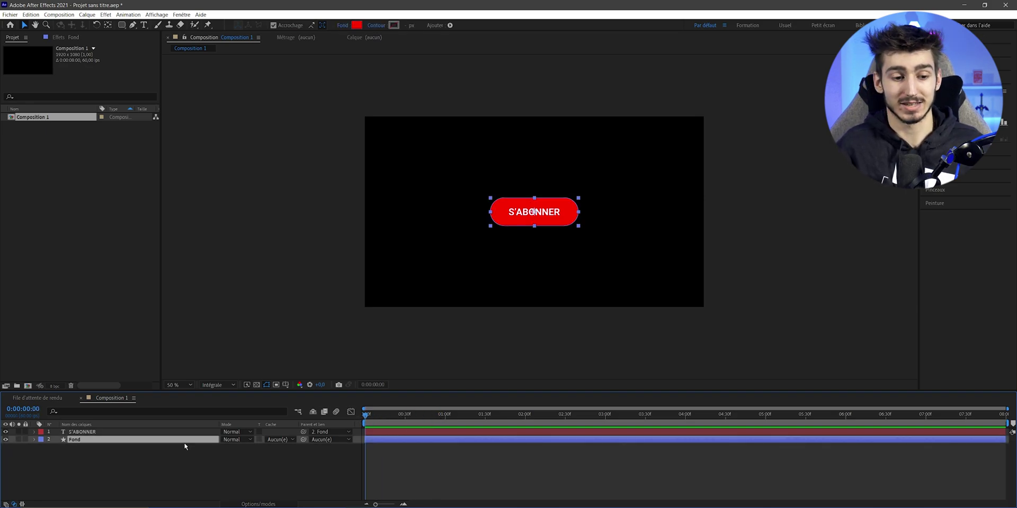
# - Keyframe Fond's Scale at 0% at 0s and 100% at 00:30f
pyautogui.press('s')
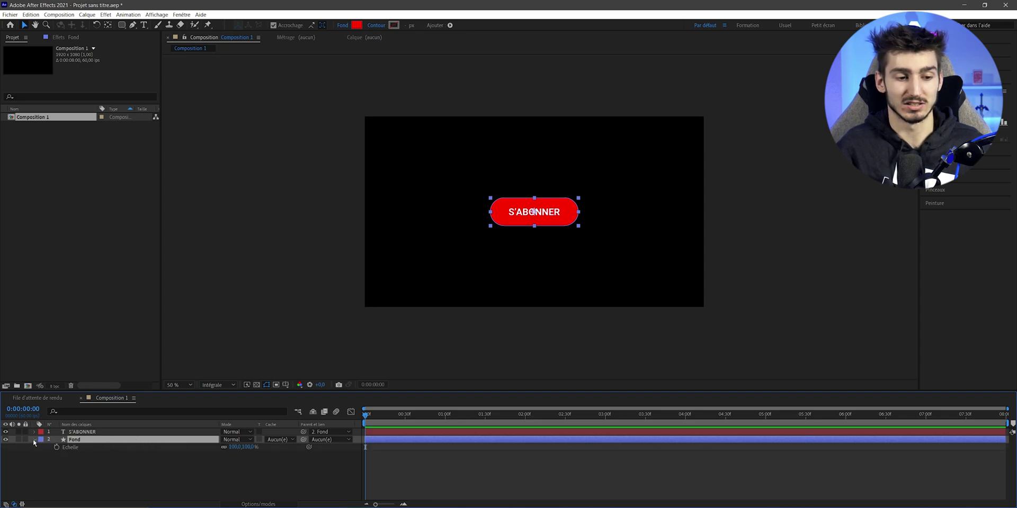
pyautogui.click(34, 440)
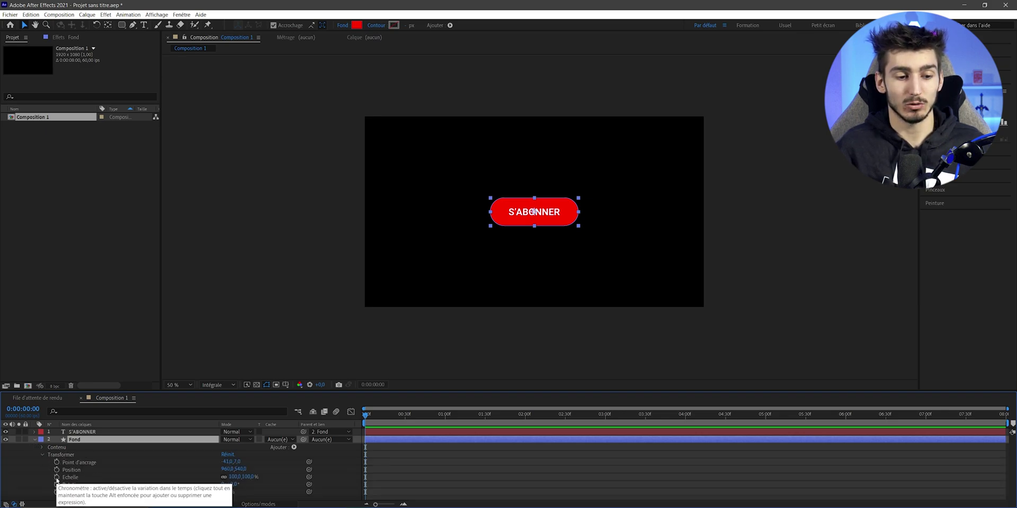
pyautogui.click(57, 478)
pyautogui.click(235, 477)
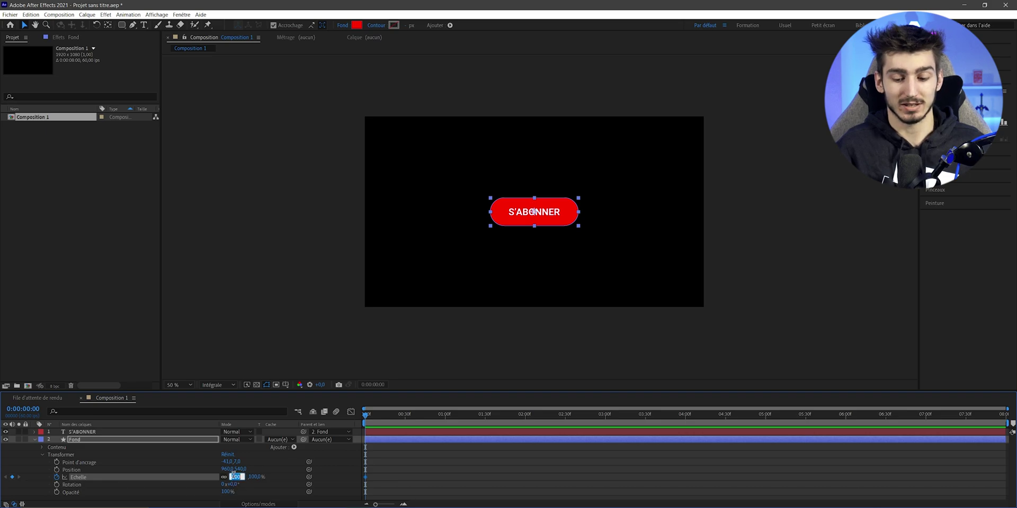
pyautogui.write('0')
pyautogui.press('Return')
pyautogui.click(406, 421)
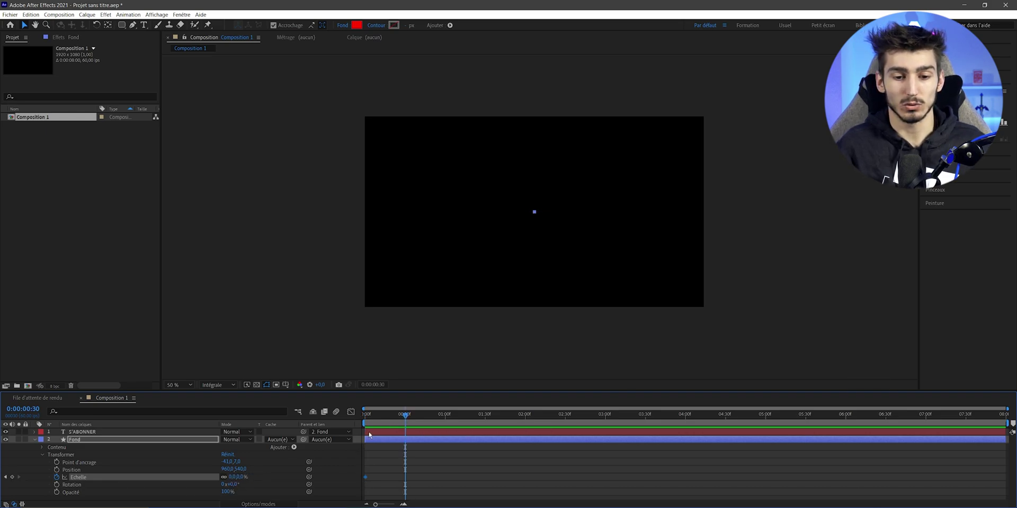
pyautogui.click(239, 478)
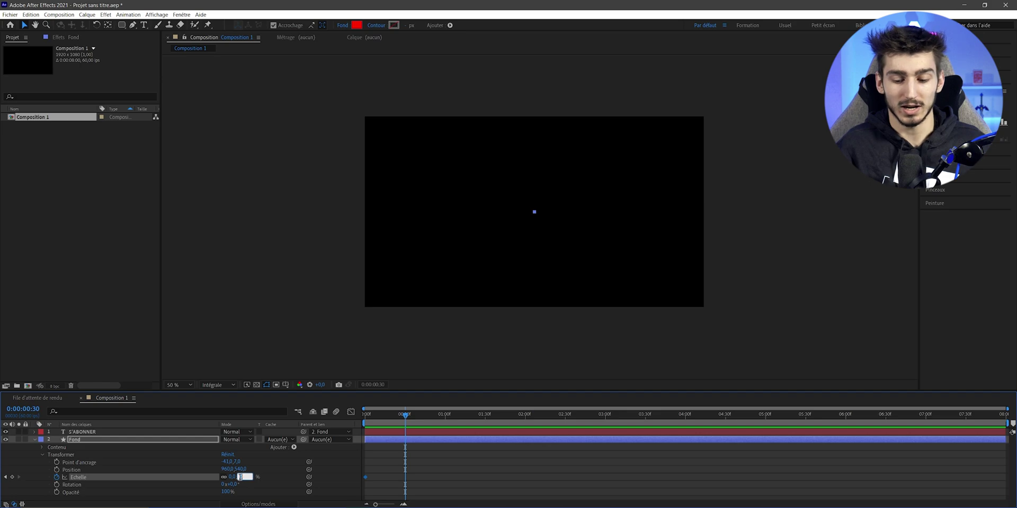
pyautogui.write('100')
pyautogui.press('Return')
# - Preview the pop-in and apply Easy Ease (F9) to both Scale keyframes
pyautogui.press('Home')
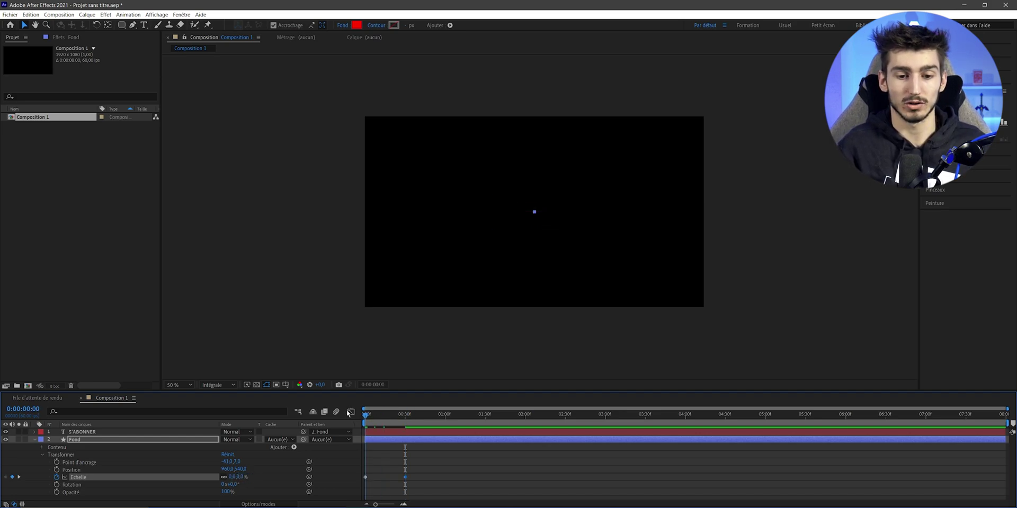
pyautogui.press('space')
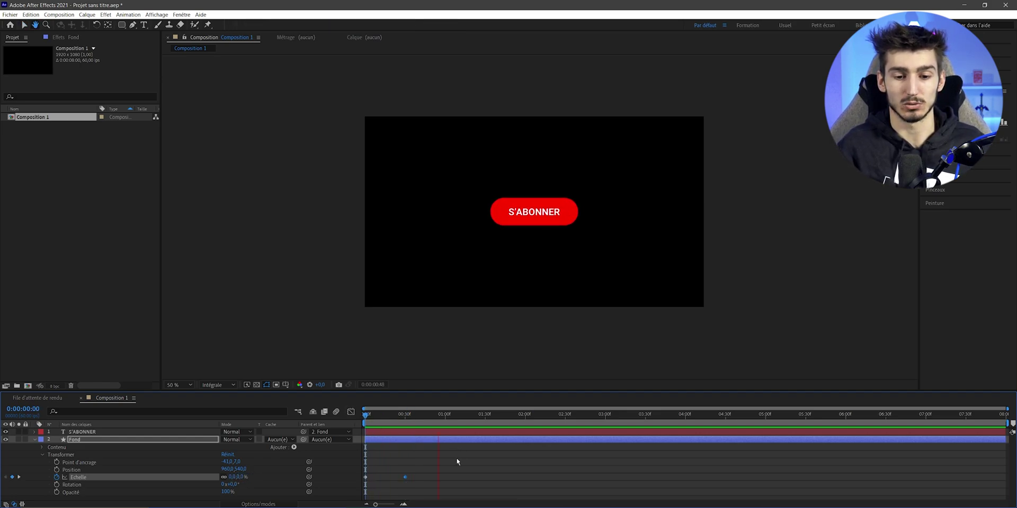
pyautogui.press('/')
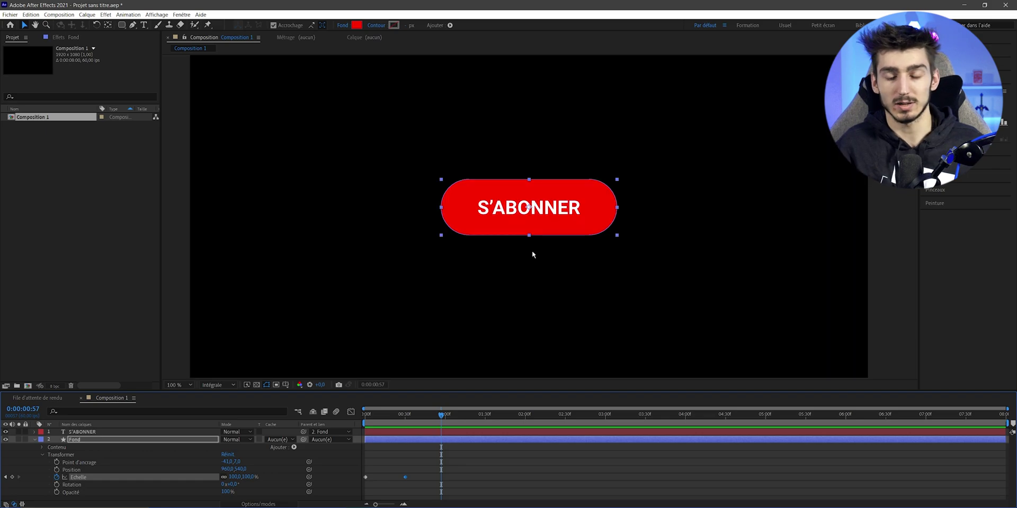
pyautogui.click(526, 260)
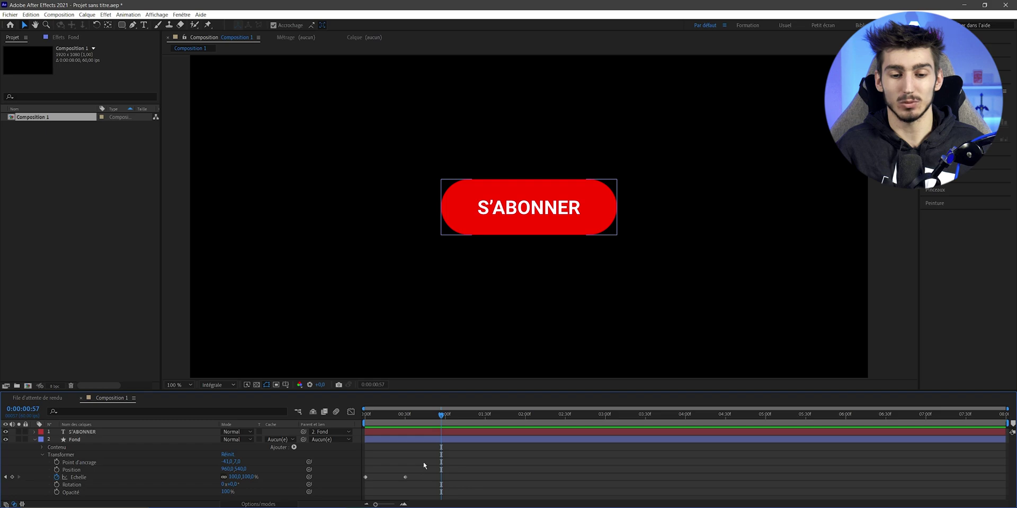
pyautogui.moveTo(424, 466); pyautogui.dragTo(348, 492)
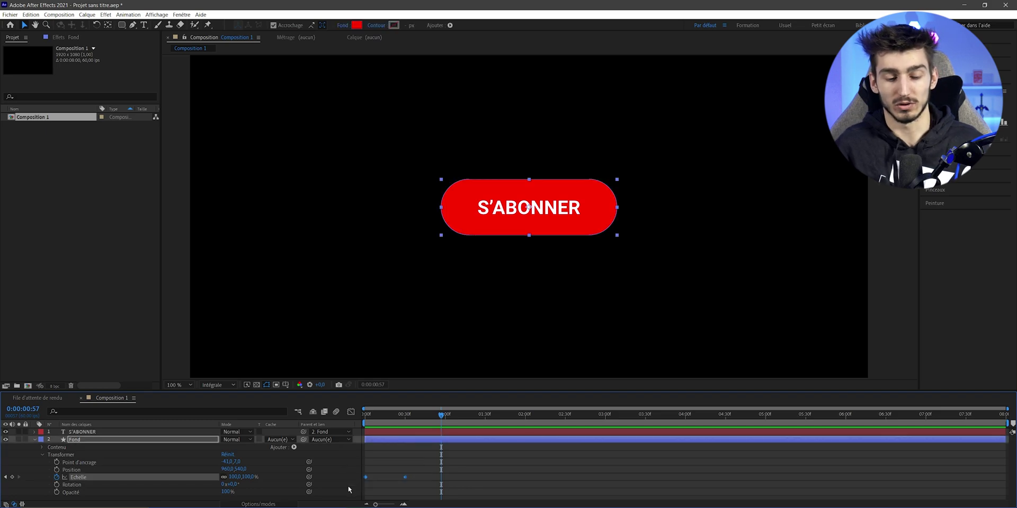
pyautogui.press('F9')
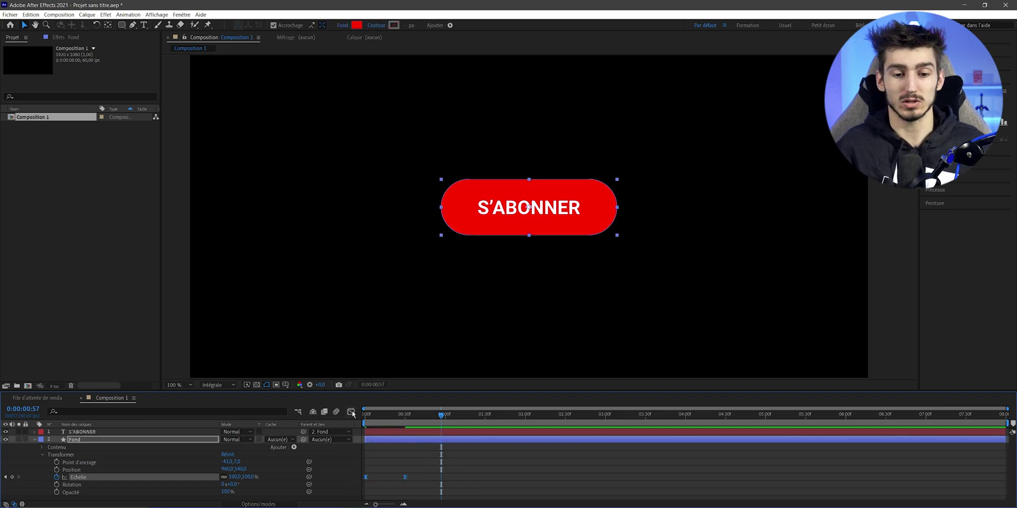
# - In the Graph Editor's value graph, drag the Scale handle so the curve overshoots 100
pyautogui.click(351, 413)
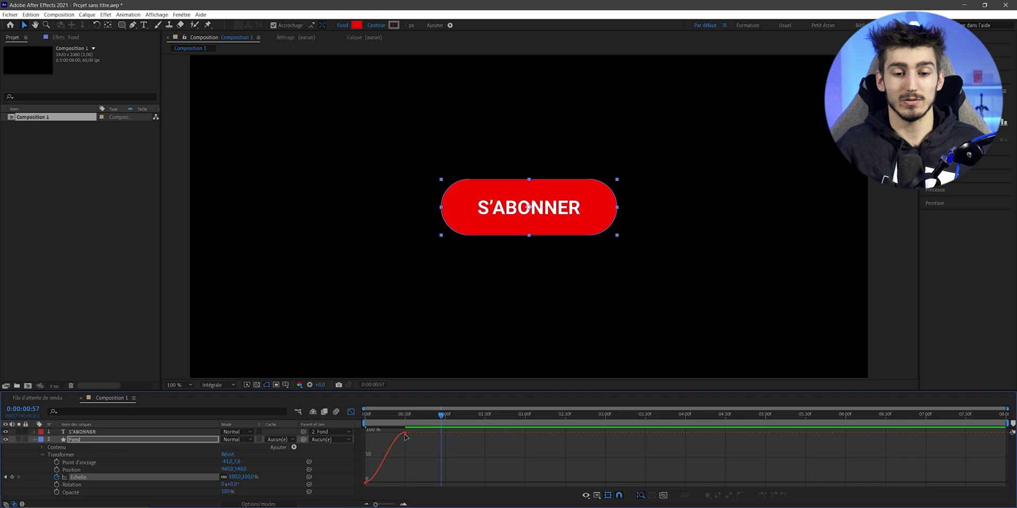
pyautogui.rightClick(410, 461)
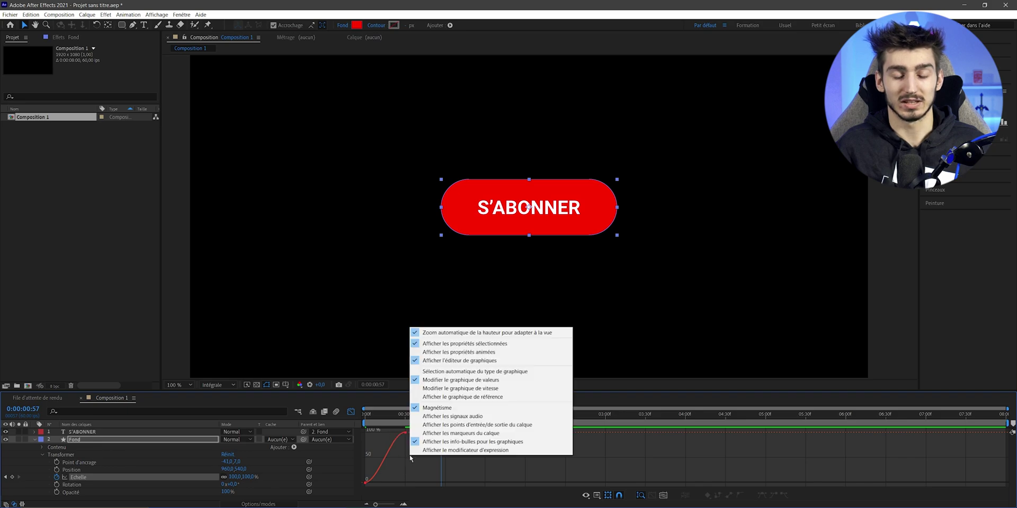
pyautogui.click(464, 384)
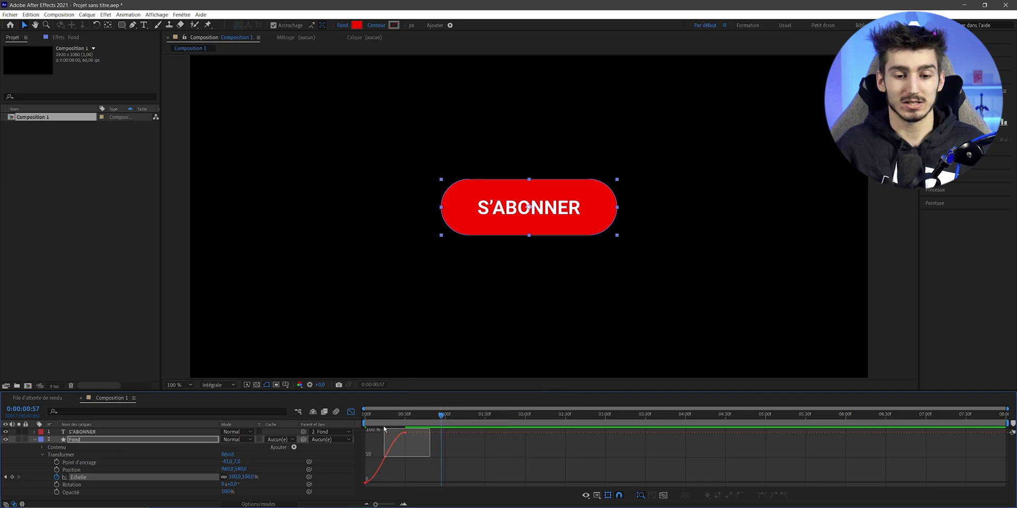
pyautogui.click(391, 446)
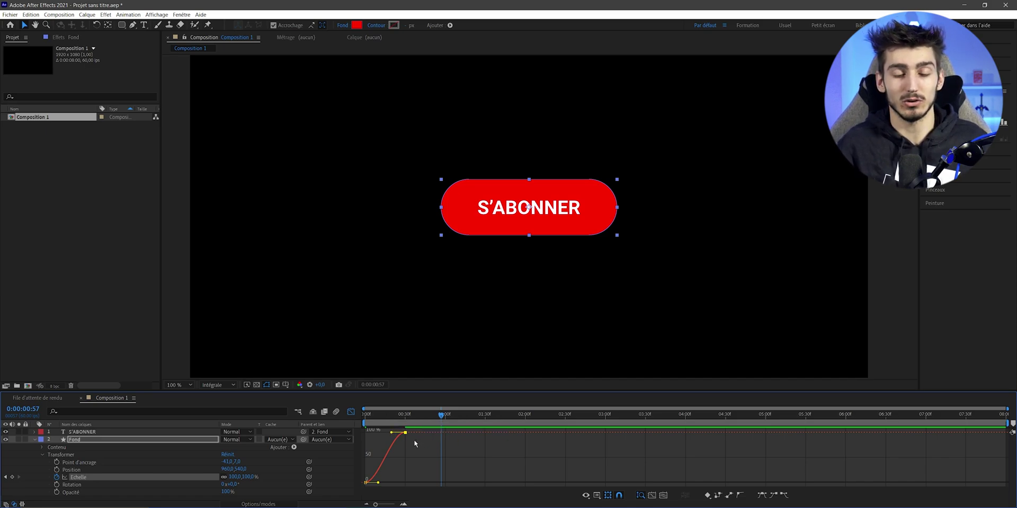
pyautogui.moveTo(391, 420); pyautogui.dragTo(352, 419)
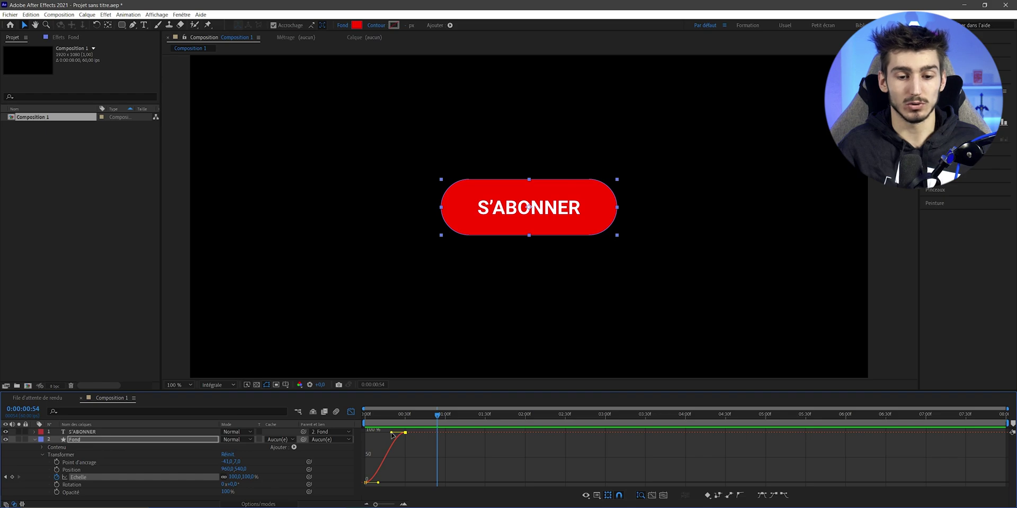
pyautogui.moveTo(391, 434); pyautogui.dragTo(380, 436)
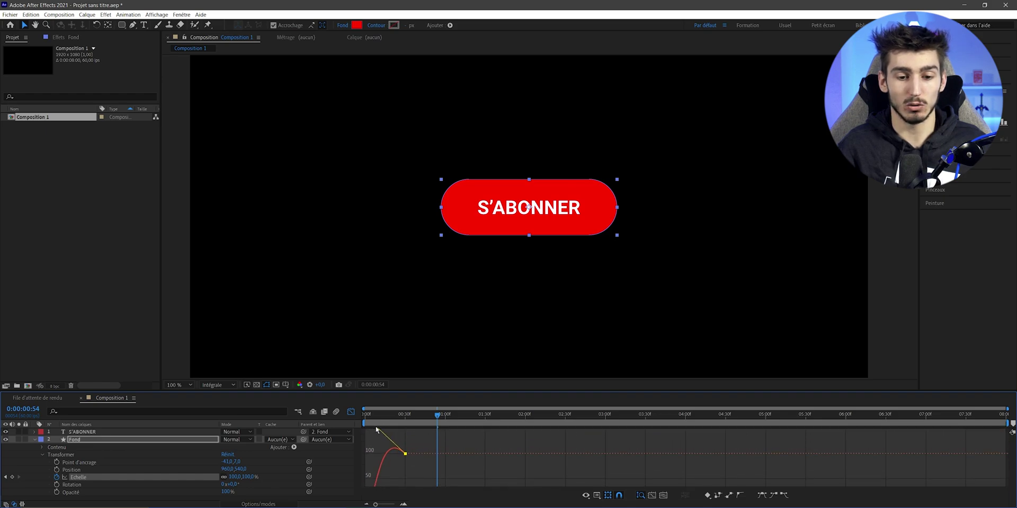
# - Fine-tune the overshoot while replaying, then move the end Scale keyframe earlier
pyautogui.press('Home')
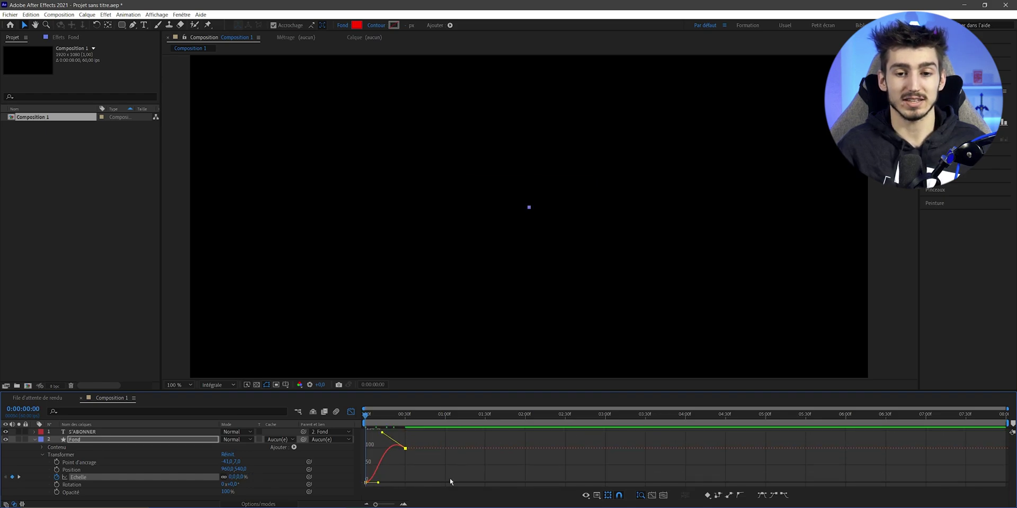
pyautogui.press('space')
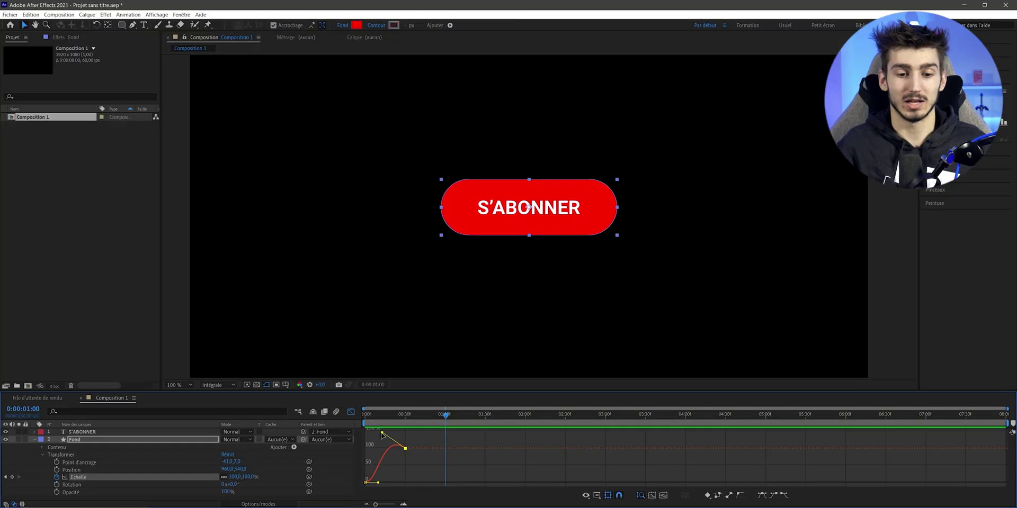
pyautogui.moveTo(382, 434); pyautogui.dragTo(401, 435)
pyautogui.press('Home')
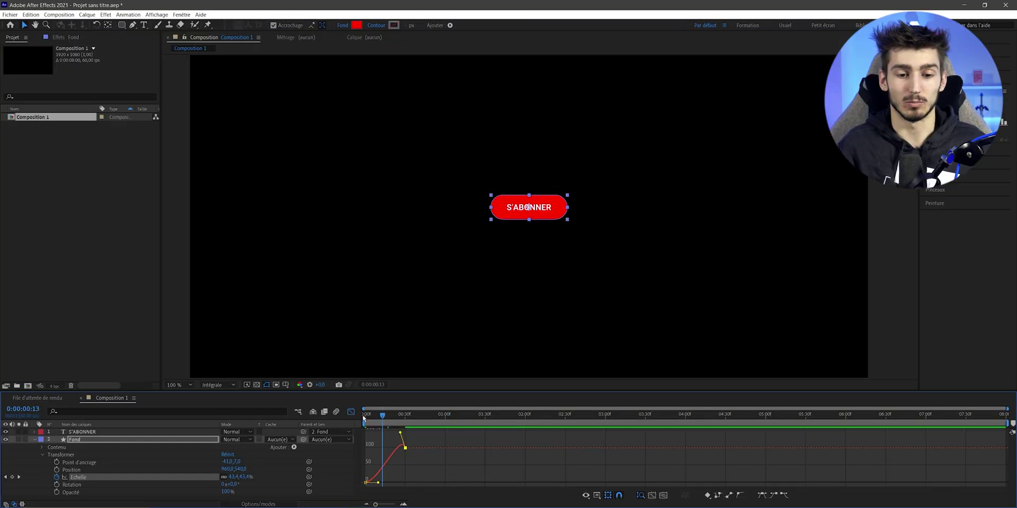
pyautogui.press('space')
pyautogui.moveTo(401, 433)
pyautogui.mouseDown()
pyautogui.moveTo(382, 434)
pyautogui.moveTo(395, 434)
pyautogui.mouseUp()
pyautogui.press('Home')
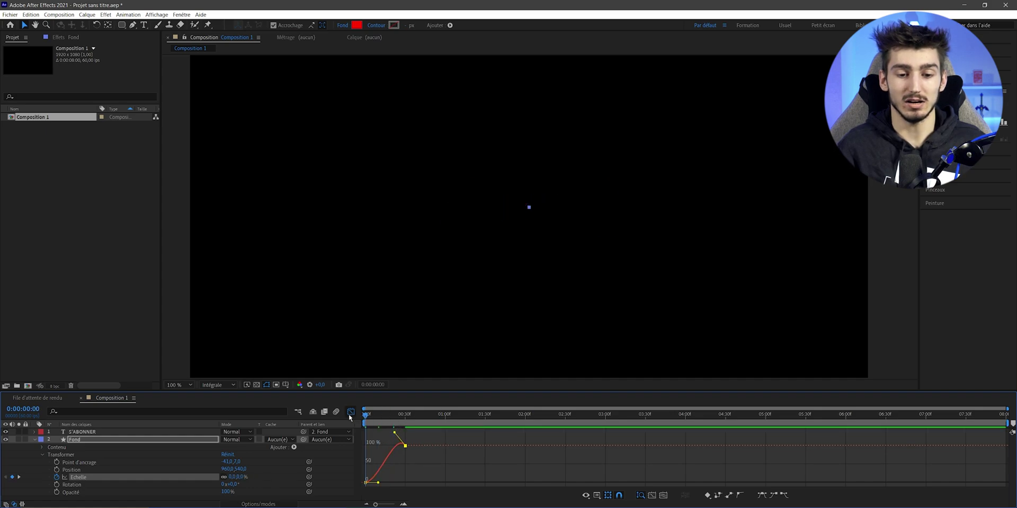
pyautogui.press('space')
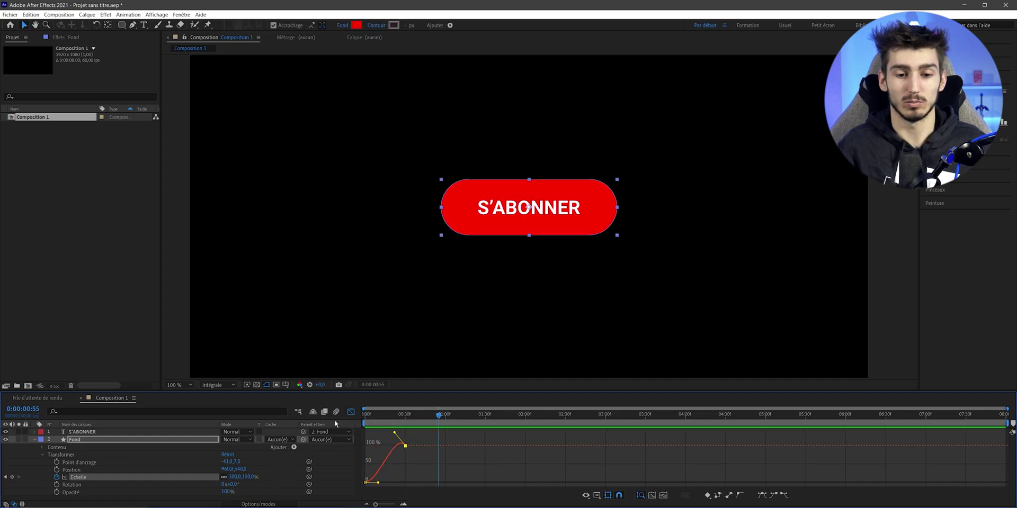
pyautogui.hotkey('shift', 'F3')
pyautogui.moveTo(405, 477); pyautogui.dragTo(386, 478)
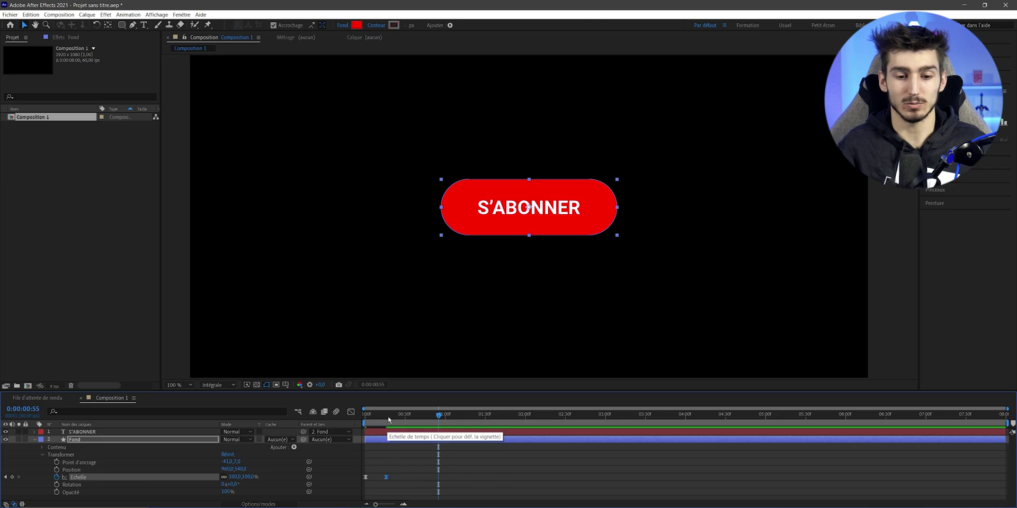
pyautogui.press('Home')
pyautogui.press('space')
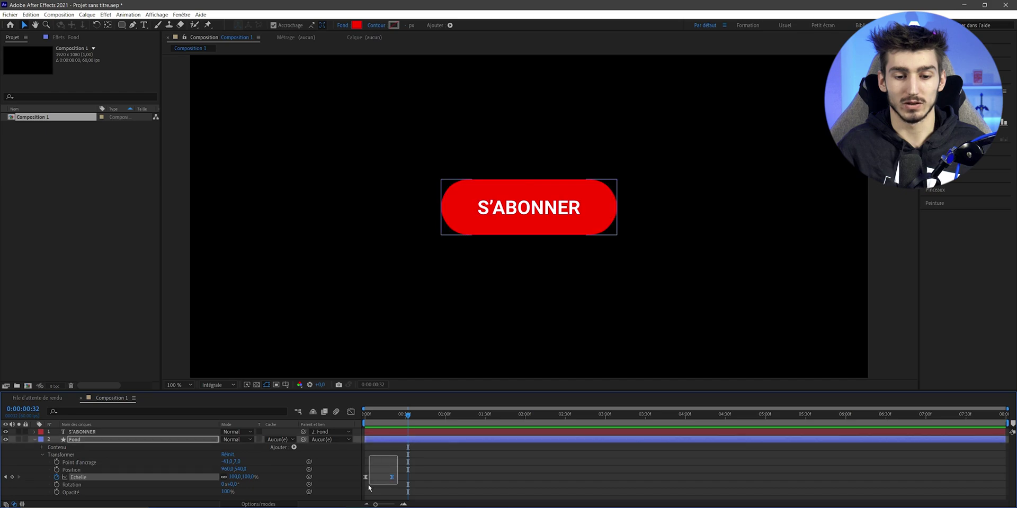
pyautogui.click(350, 411)
pyautogui.hotkey('shift', 'F3')
pyautogui.press('Home')
pyautogui.press('space')
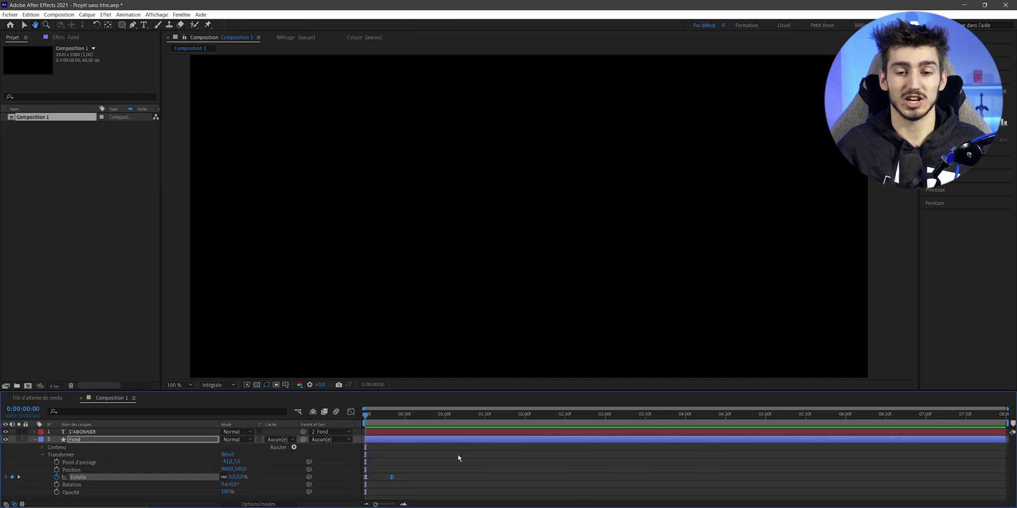
pyautogui.press('space')
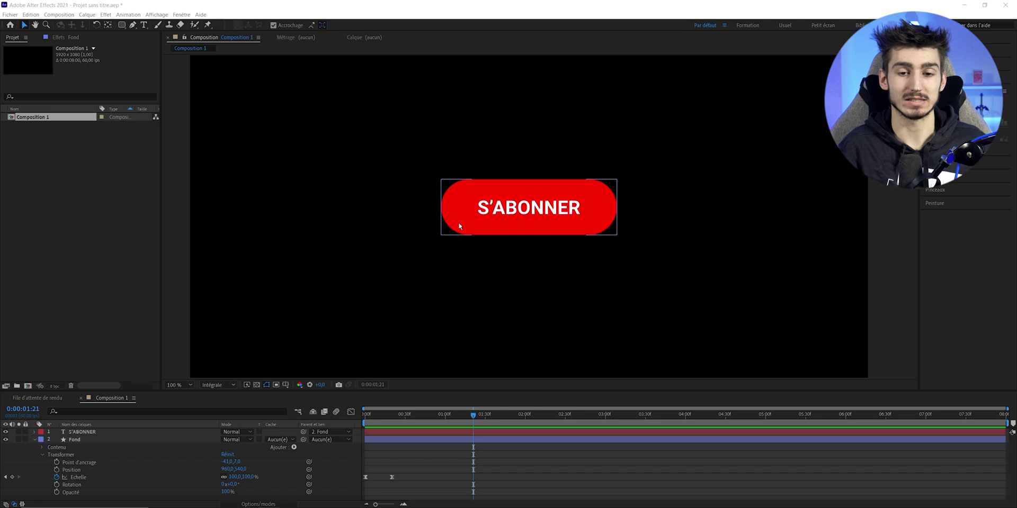
pyautogui.click(468, 435)
pyautogui.press('Home')
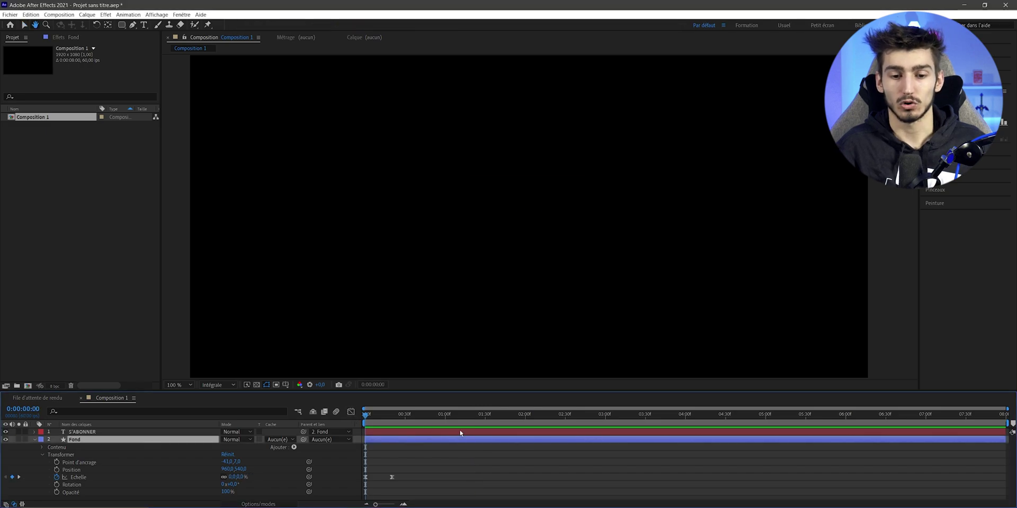
pyautogui.press('space')
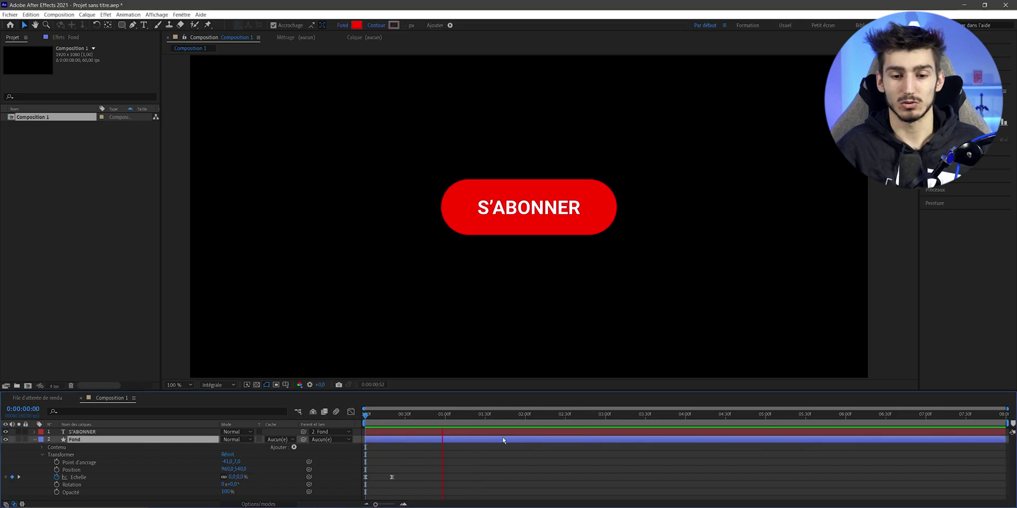
pyautogui.moveTo(518, 415); pyautogui.dragTo(526, 418)
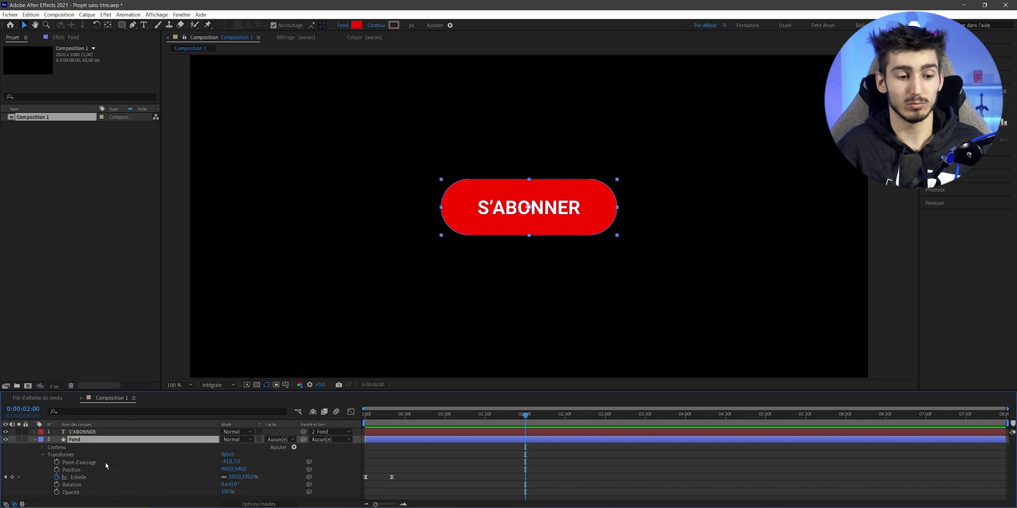
# - With the viewer at 200%, add Scale keyframes at 0:00:02:00 and 0:00:02:16
pyautogui.press('.')
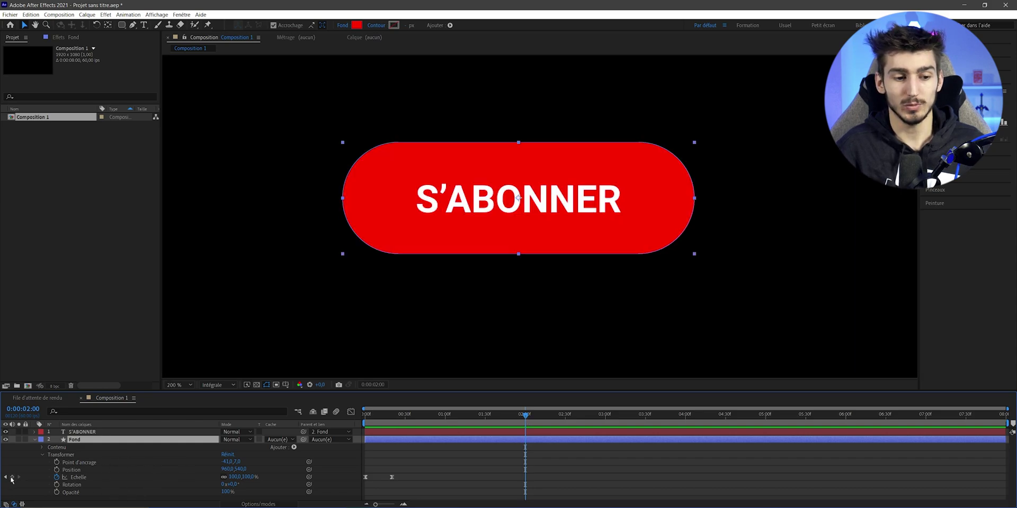
pyautogui.click(11, 477)
pyautogui.press('=')
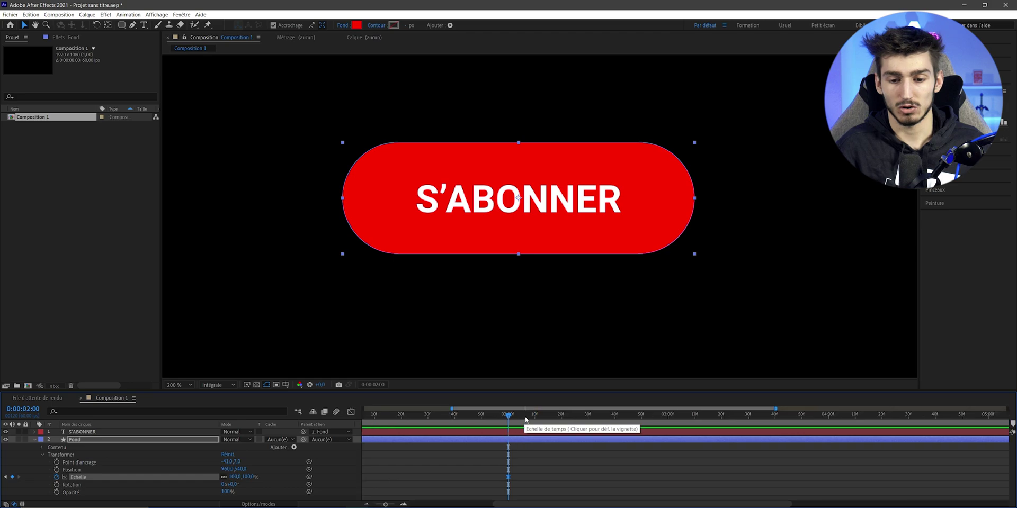
pyautogui.moveTo(526, 420); pyautogui.dragTo(551, 415)
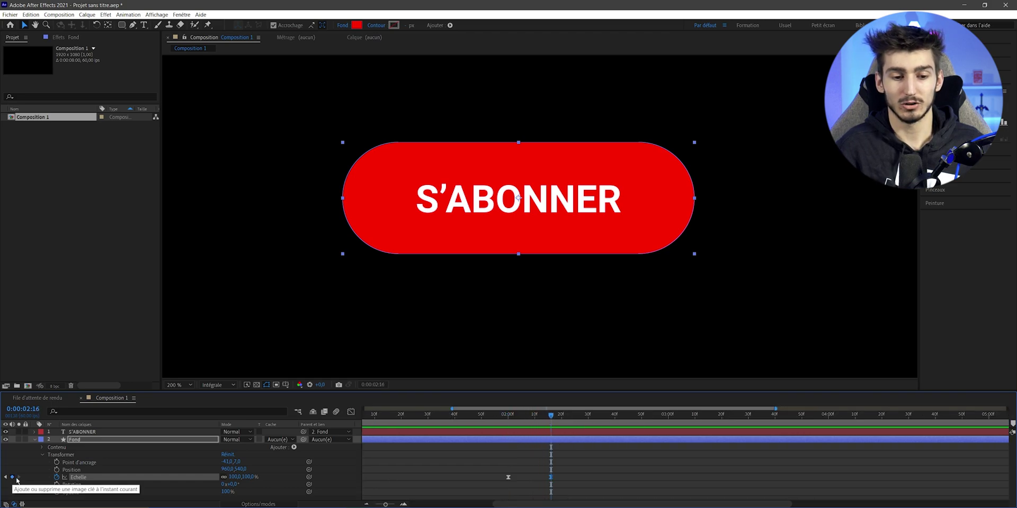
pyautogui.click(476, 458)
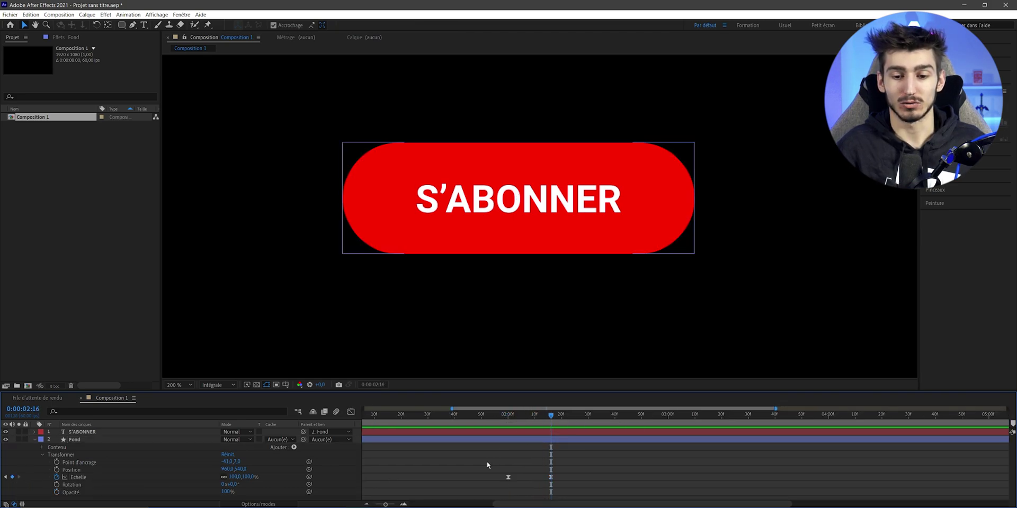
pyautogui.moveTo(486, 460); pyautogui.dragTo(575, 489)
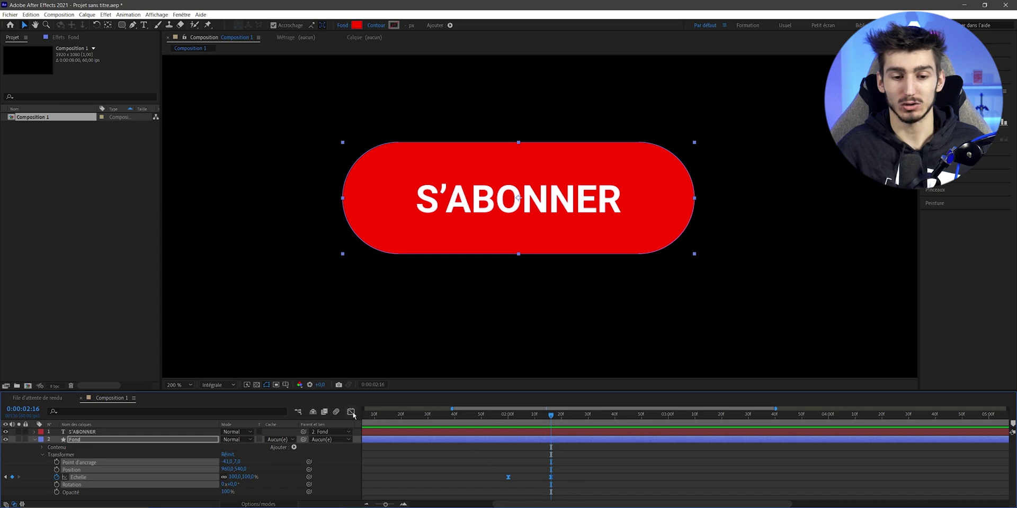
# - Adjust the two keyframes in the Graph Editor, preview them, then return to the layer bars
pyautogui.click(350, 412)
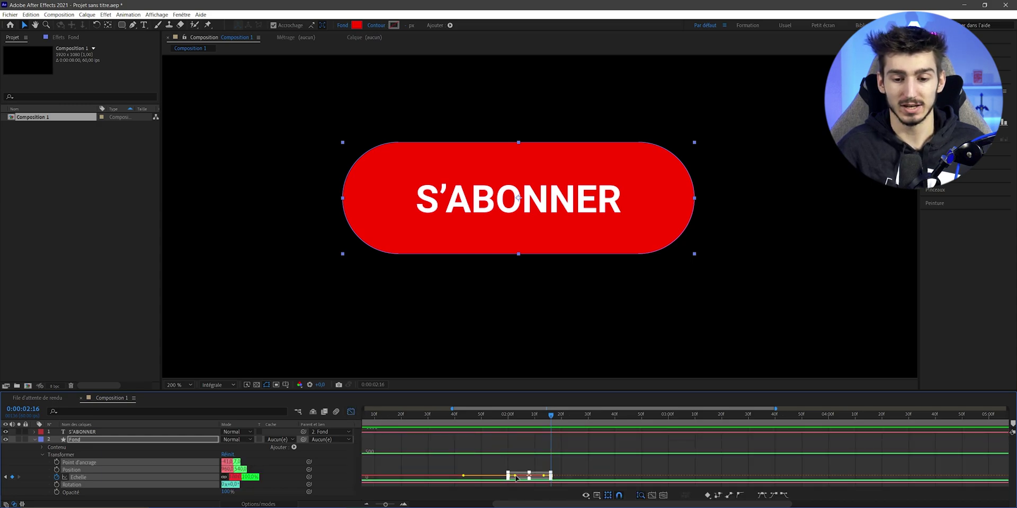
pyautogui.click(516, 479)
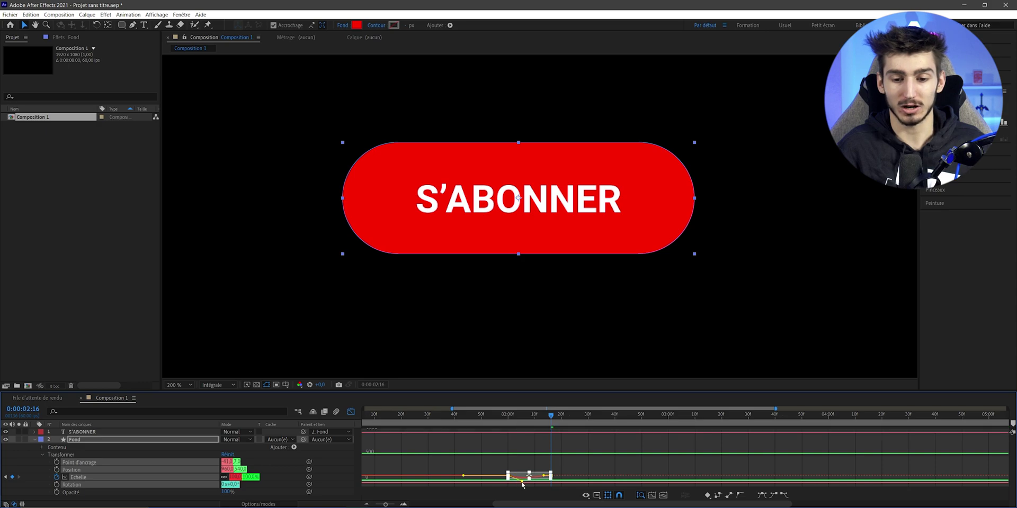
pyautogui.moveTo(504, 415); pyautogui.dragTo(493, 417)
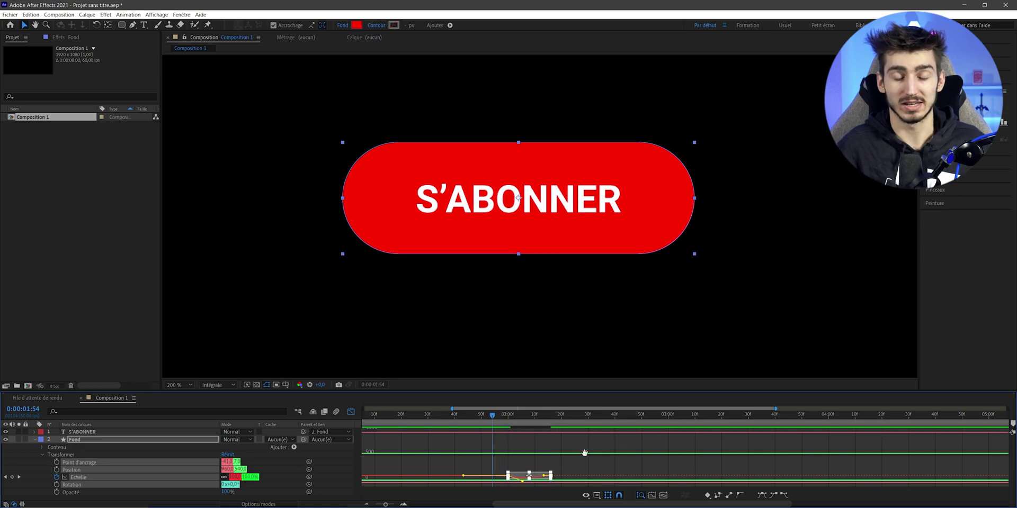
pyautogui.press('space')
pyautogui.press('space')
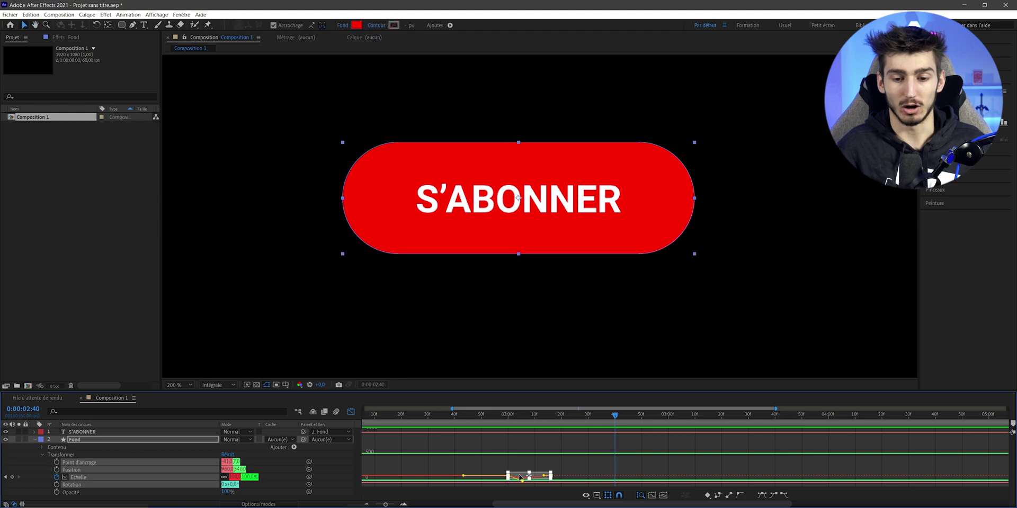
pyautogui.scroll(4, 523, 479)
pyautogui.scroll(2, 523, 478)
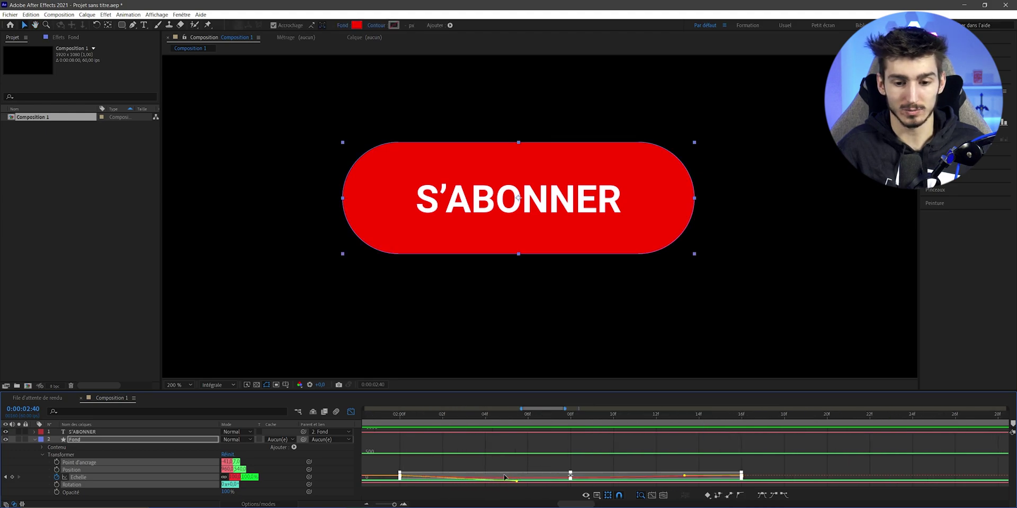
pyautogui.hscroll(-3, 493, 476)
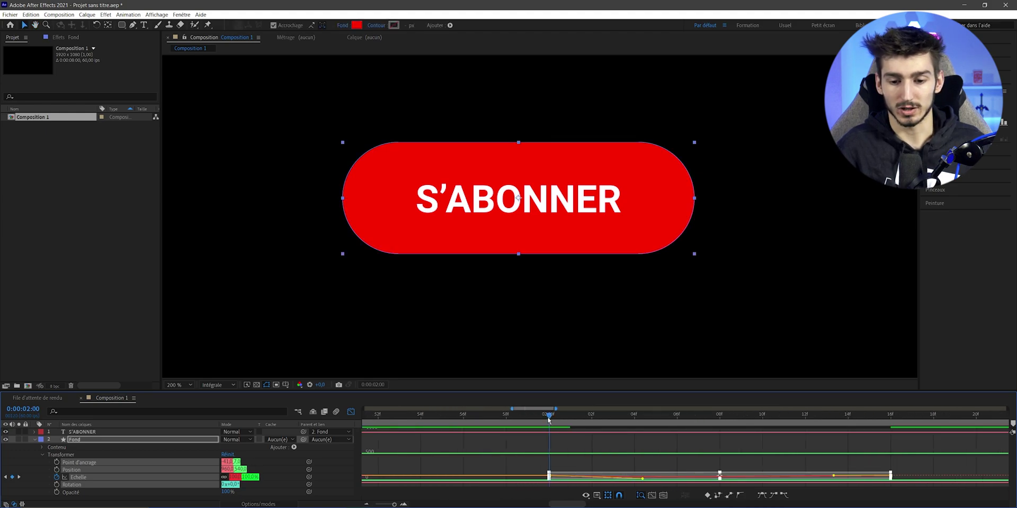
pyautogui.click(549, 416)
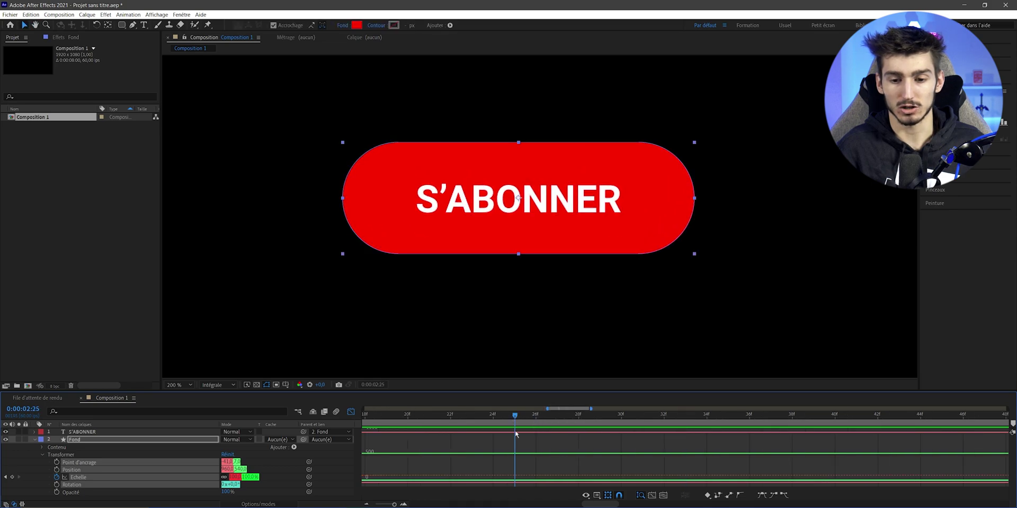
pyautogui.scroll(-6, 492, 460)
pyautogui.hotkey('shift', 'F3')
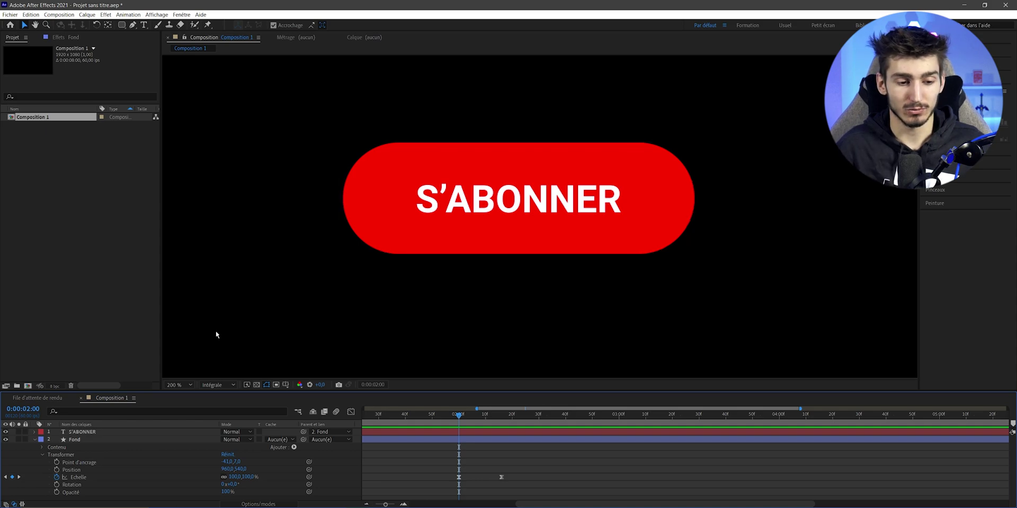
# - Duplicate S'ABONNER, retype the copy as ABONNÉ, hide it, and select Fond
pyautogui.click(94, 432)
pyautogui.rightClick(78, 434)
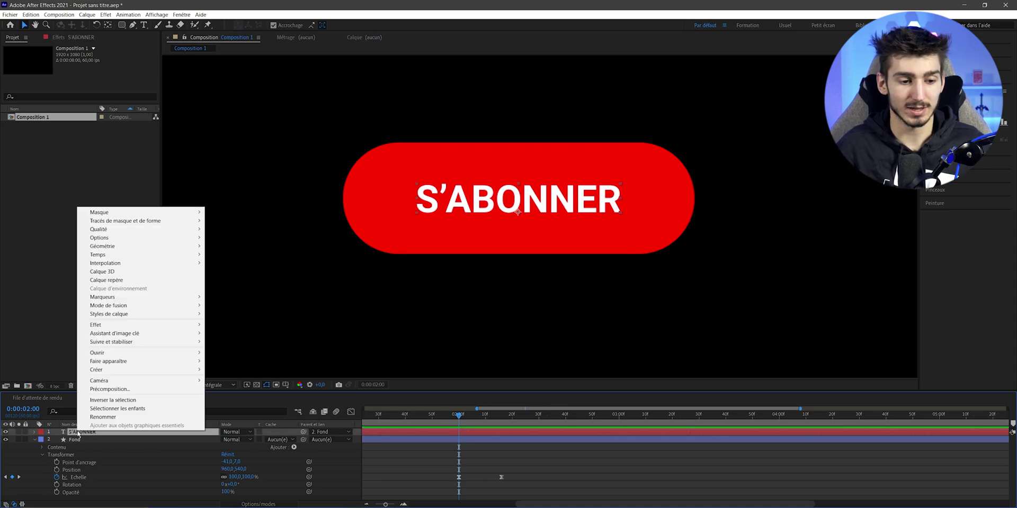
pyautogui.click(68, 435)
pyautogui.hotkey('ctrl', 'd')
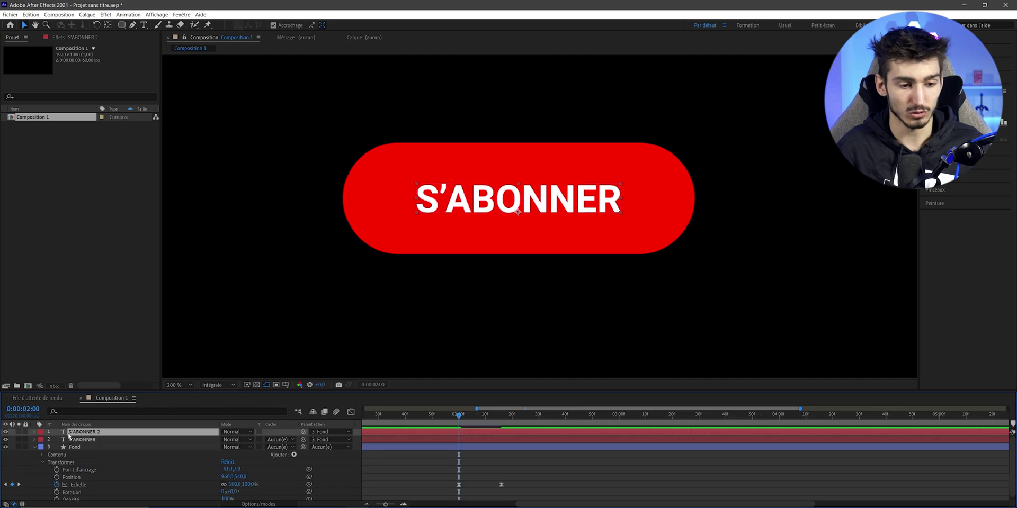
pyautogui.doubleClick(83, 433)
pyautogui.write('ABONNÉ')
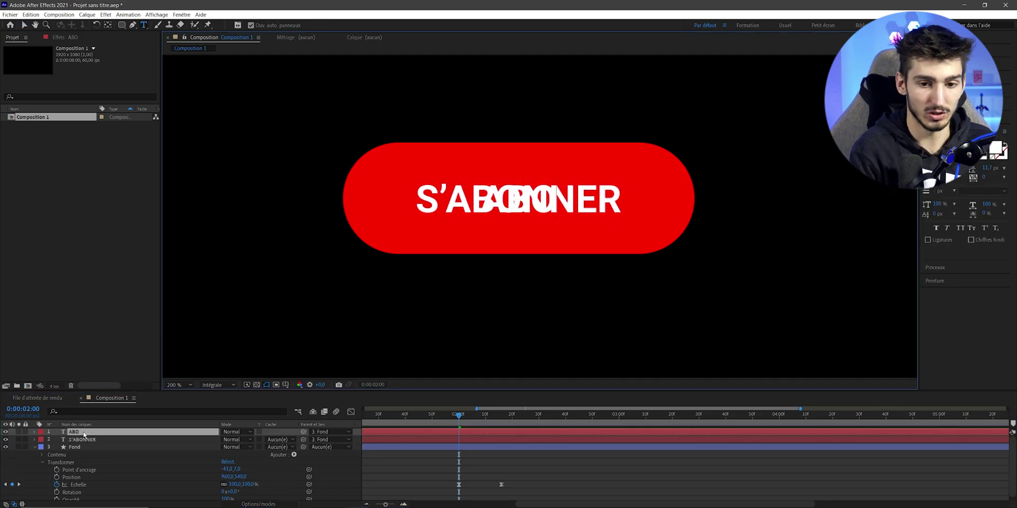
pyautogui.click(74, 439)
pyautogui.click(5, 432)
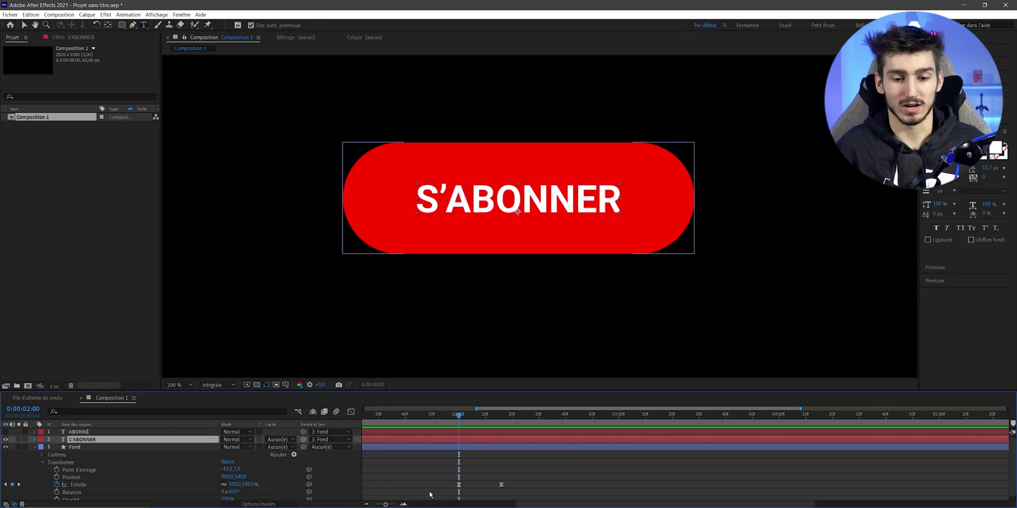
pyautogui.click(68, 448)
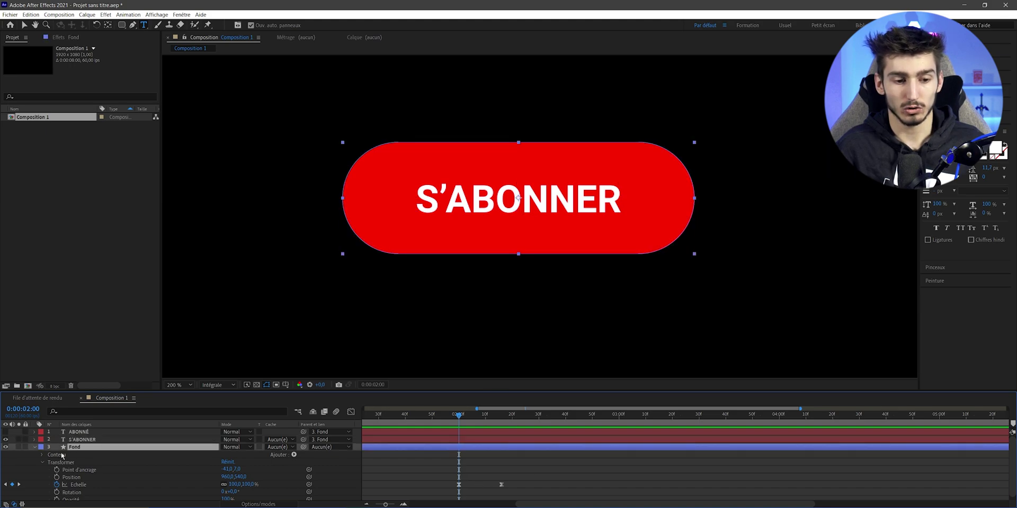
# - Turn the Fond pill's fill grey at 0:00:02:16 and scrub to check the colour change
pyautogui.scroll(-1, 53, 459)
pyautogui.click(43, 452)
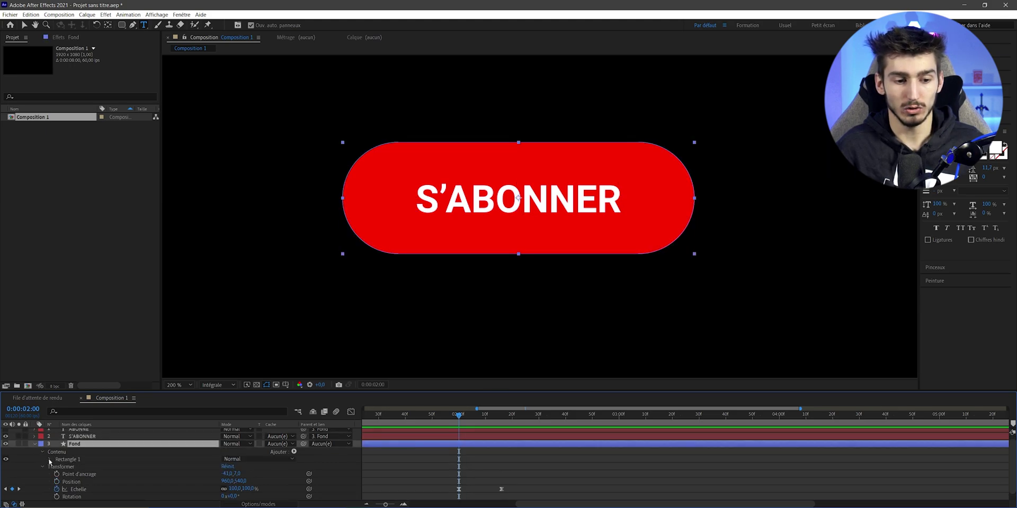
pyautogui.click(50, 460)
pyautogui.click(57, 482)
pyautogui.scroll(-5, 56, 485)
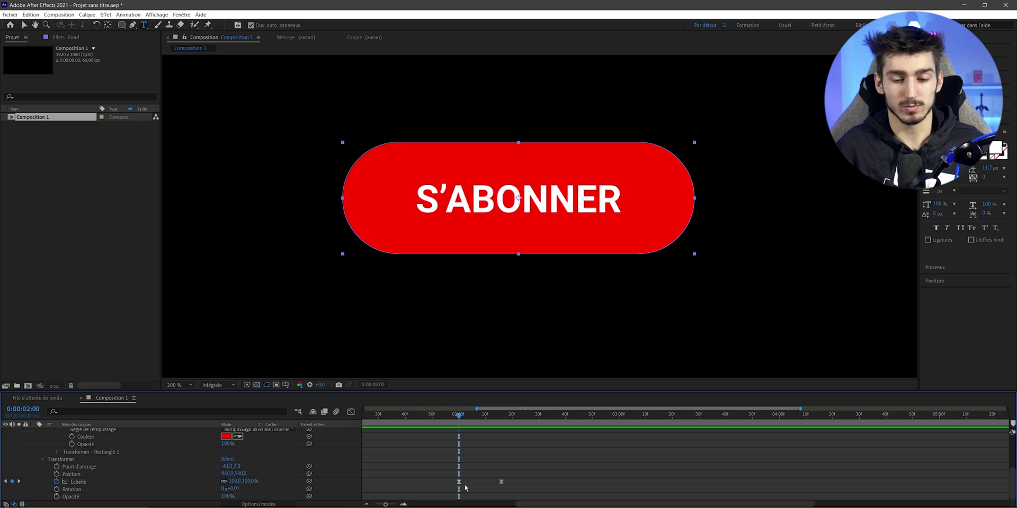
pyautogui.scroll(5, 441, 471)
pyautogui.scroll(-2, 284, 487)
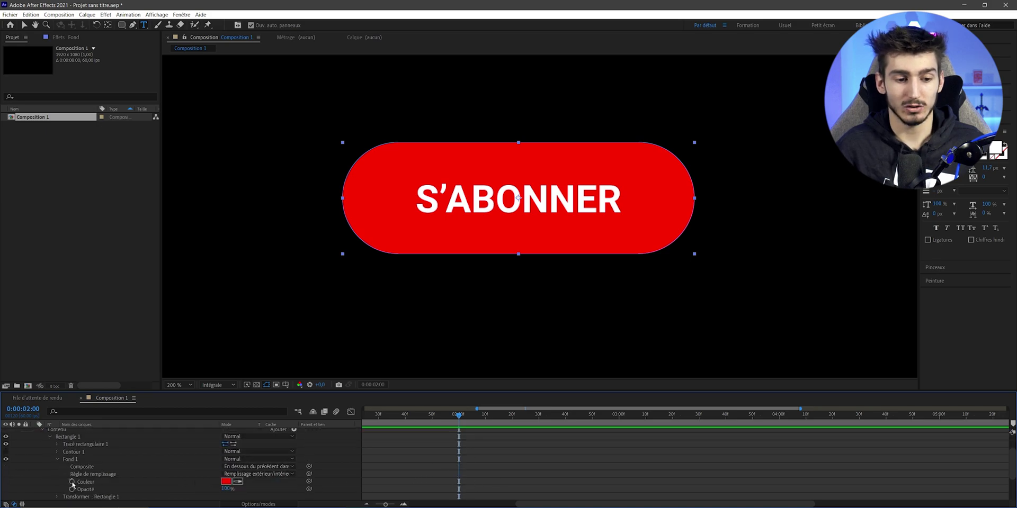
pyautogui.scroll(-3, 284, 485)
pyautogui.click(502, 419)
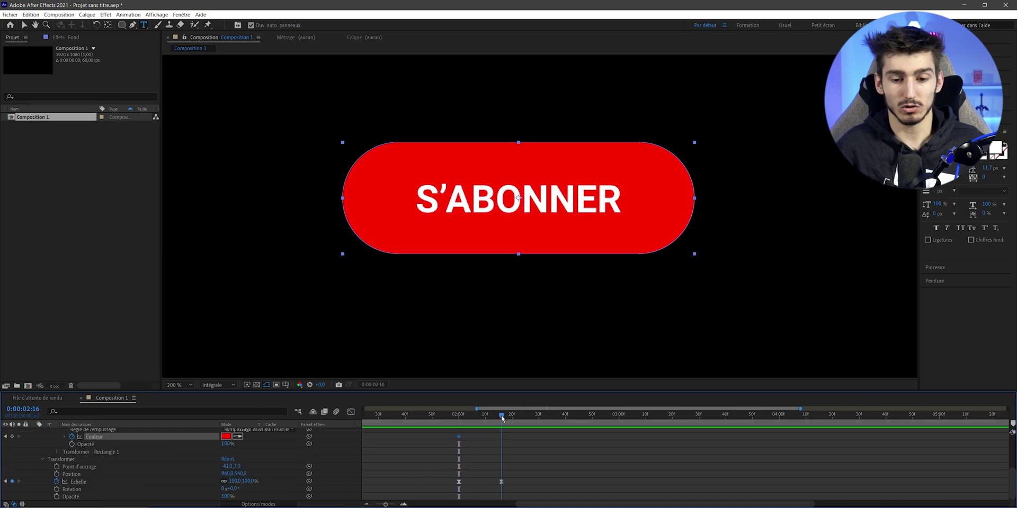
pyautogui.click(226, 438)
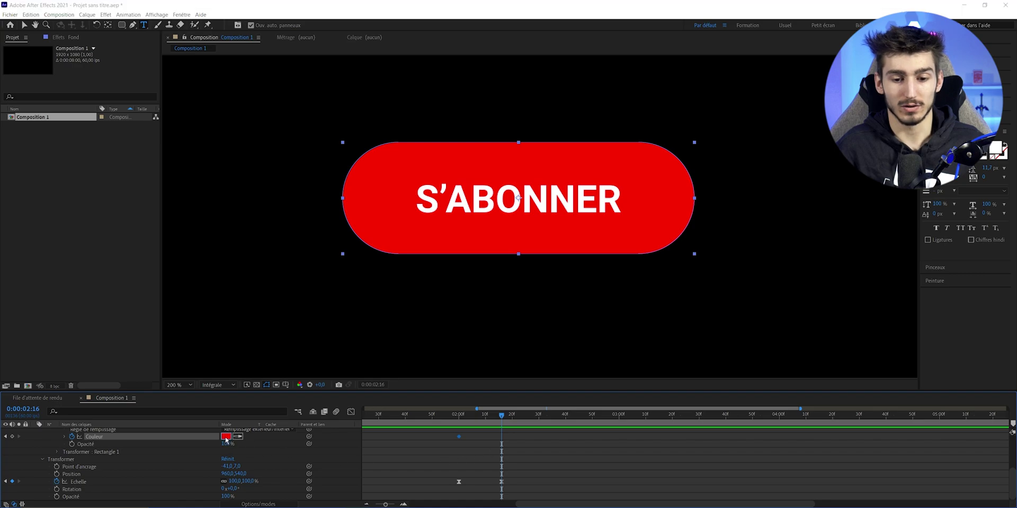
pyautogui.click(140, 222)
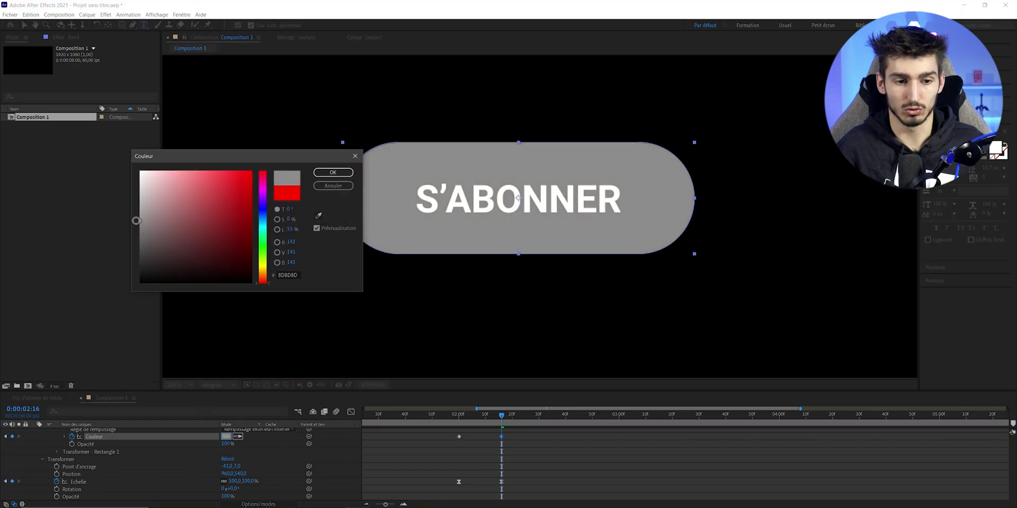
pyautogui.click(333, 172)
pyautogui.click(443, 415)
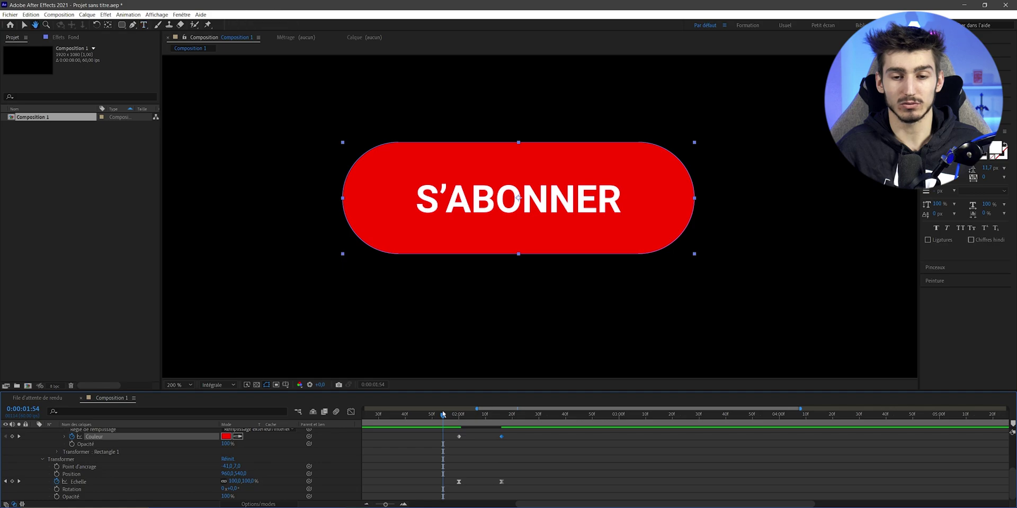
pyautogui.moveTo(443, 415); pyautogui.dragTo(458, 415)
# - Keyframe S'ABONNER's Position from 0:00:02:00 to 0:00:02:16, raising it above the pill
pyautogui.scroll(3, 490, 482)
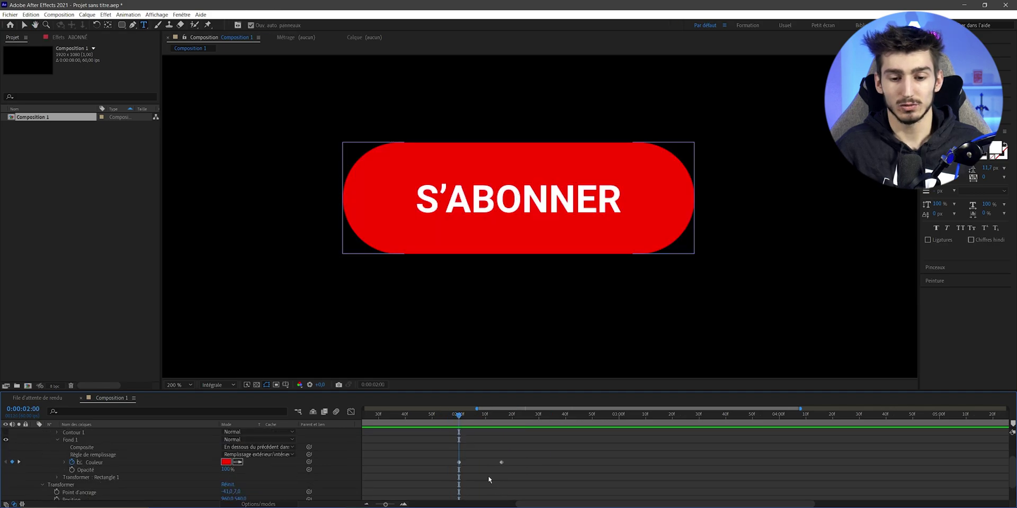
pyautogui.scroll(3, 487, 480)
pyautogui.scroll(-3, 480, 479)
pyautogui.scroll(3, 474, 478)
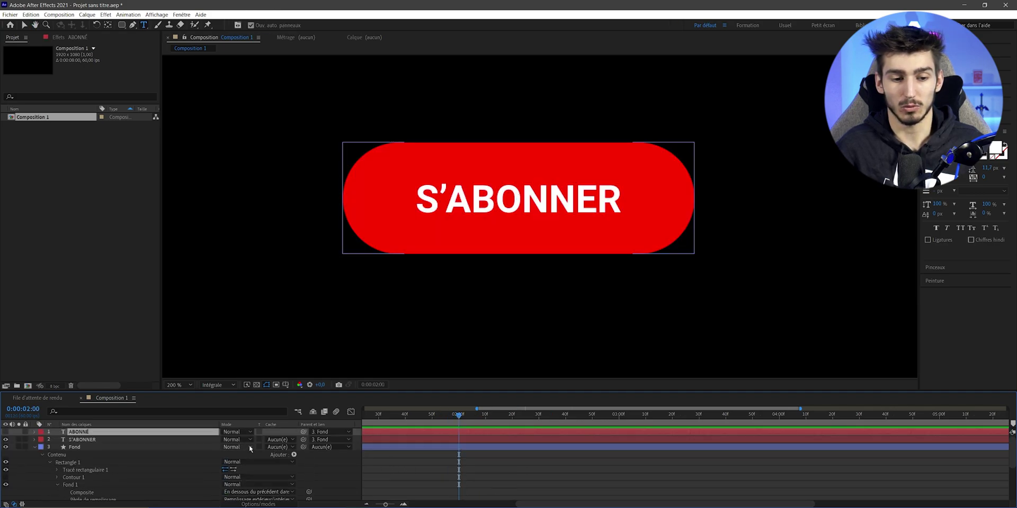
pyautogui.scroll(-3, 474, 477)
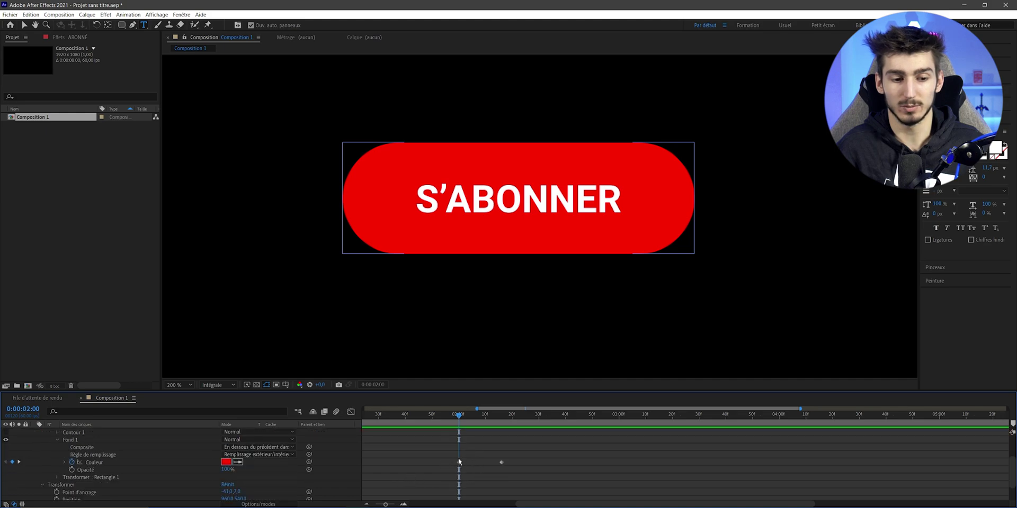
pyautogui.scroll(3, 445, 465)
pyautogui.click(80, 440)
pyautogui.press('p')
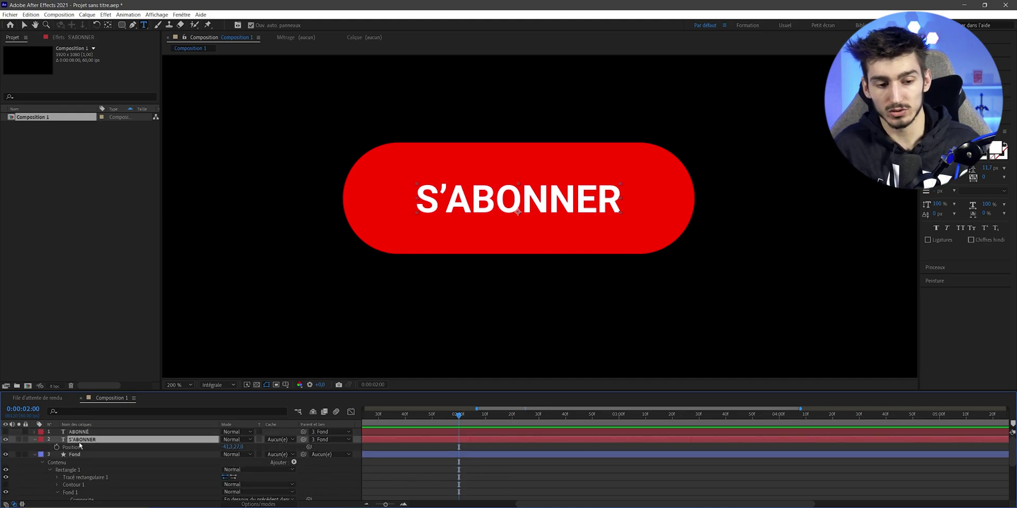
pyautogui.click(57, 448)
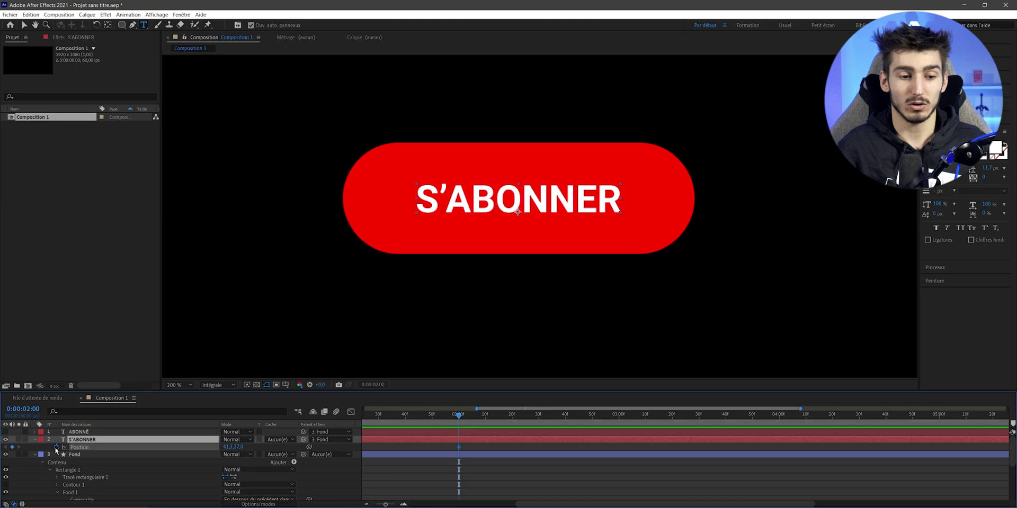
pyautogui.scroll(-3, 496, 459)
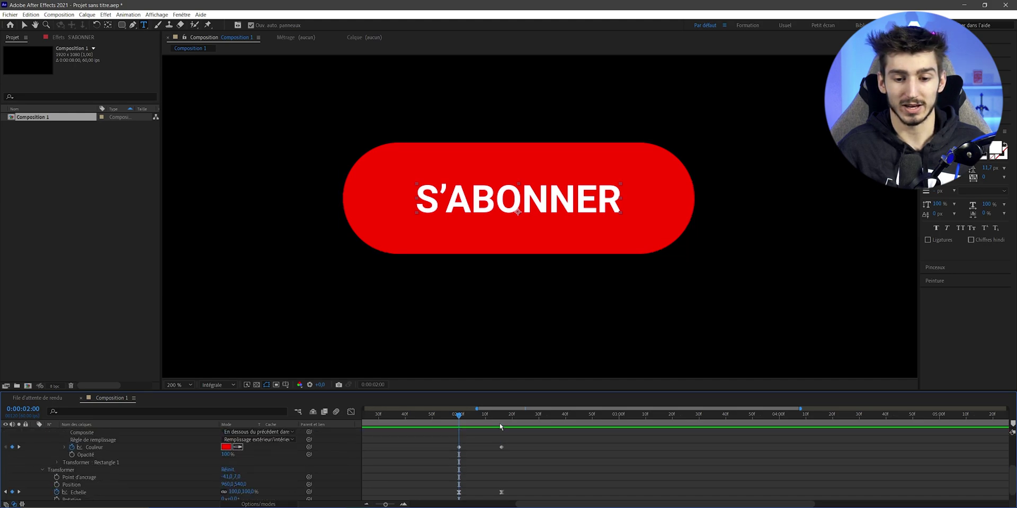
pyautogui.click(501, 427)
pyautogui.scroll(3, 501, 455)
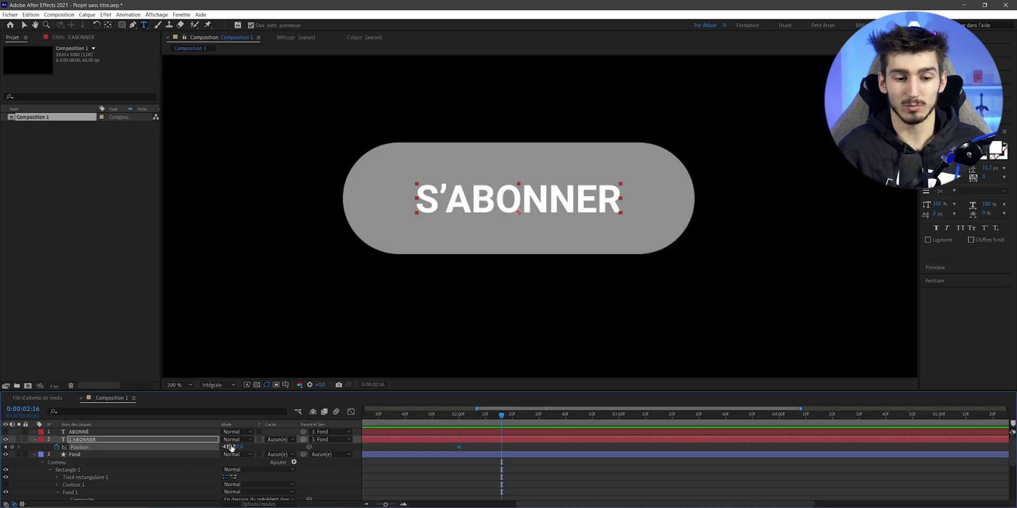
pyautogui.moveTo(230, 448); pyautogui.dragTo(183, 452)
# - Scrub from 0:00:02:00 to preview S'ABONNER sliding up above the pill
pyautogui.press('v')
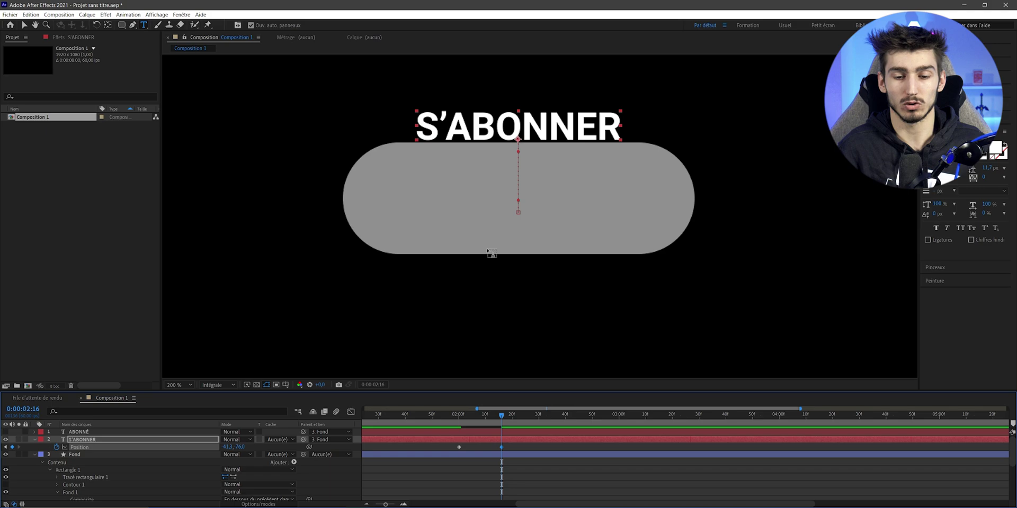
pyautogui.click(453, 415)
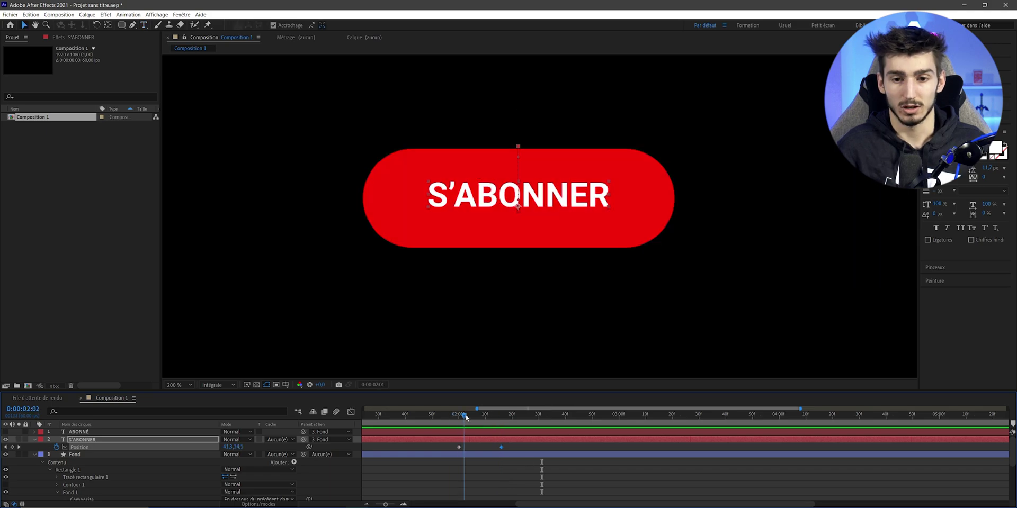
pyautogui.moveTo(453, 416); pyautogui.dragTo(503, 426)
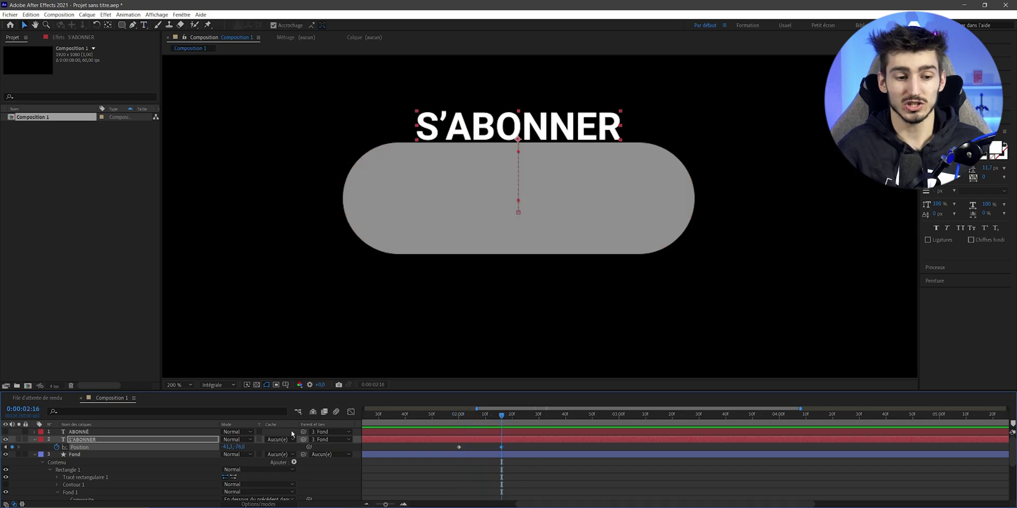
pyautogui.click(195, 442)
# - Add a 100% Opacity keyframe on S'ABONNER at 0:00:02:00
pyautogui.press('t')
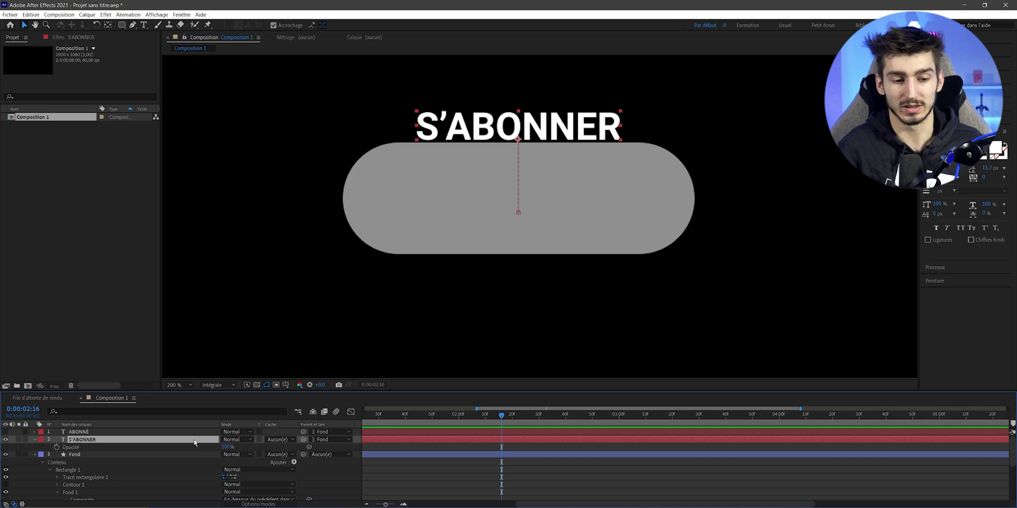
pyautogui.click(56, 447)
pyautogui.click(83, 456)
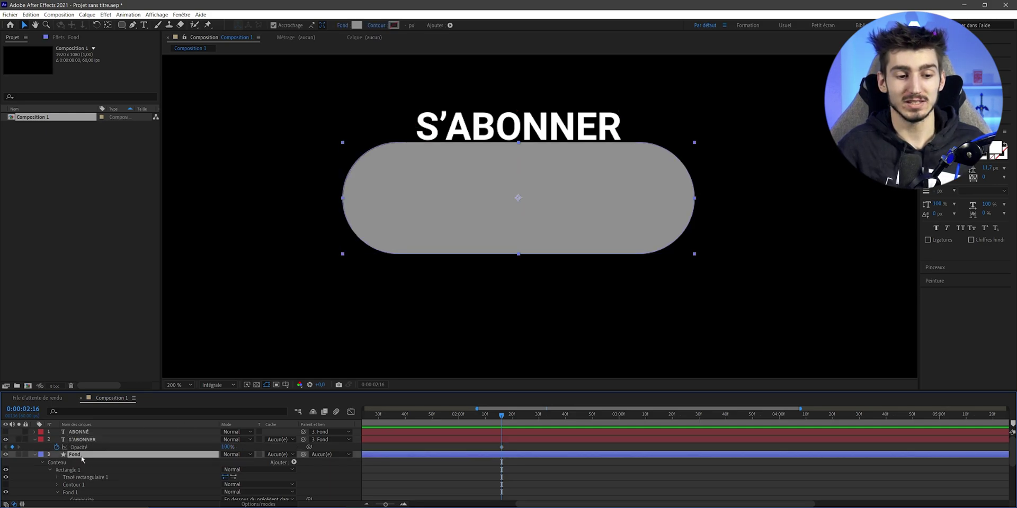
pyautogui.click(81, 440)
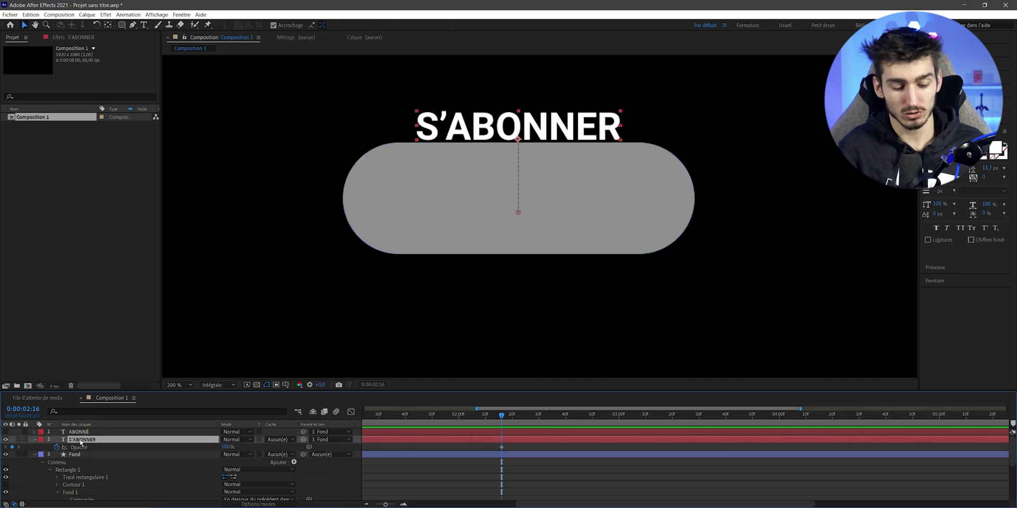
pyautogui.hotkey('shift', 'p')
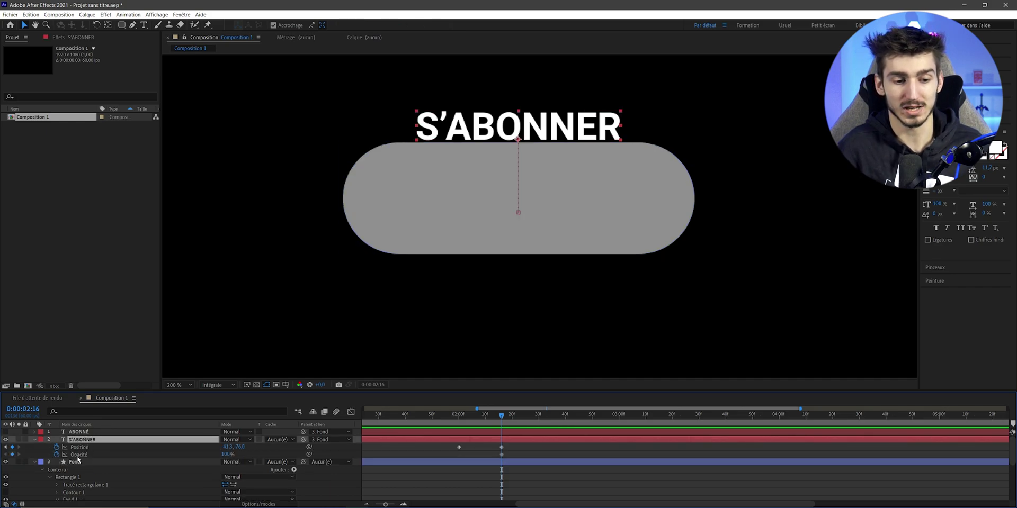
pyautogui.press('j')
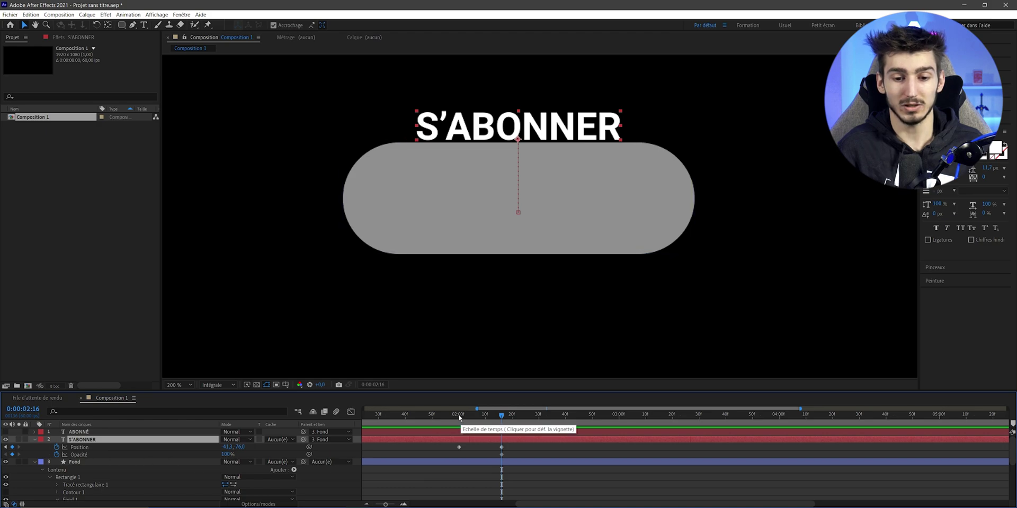
pyautogui.click(12, 454)
# - Set S'ABONNER's Opacity to 0% at 0:00:02:16 and scrub to preview the fade
pyautogui.press('k')
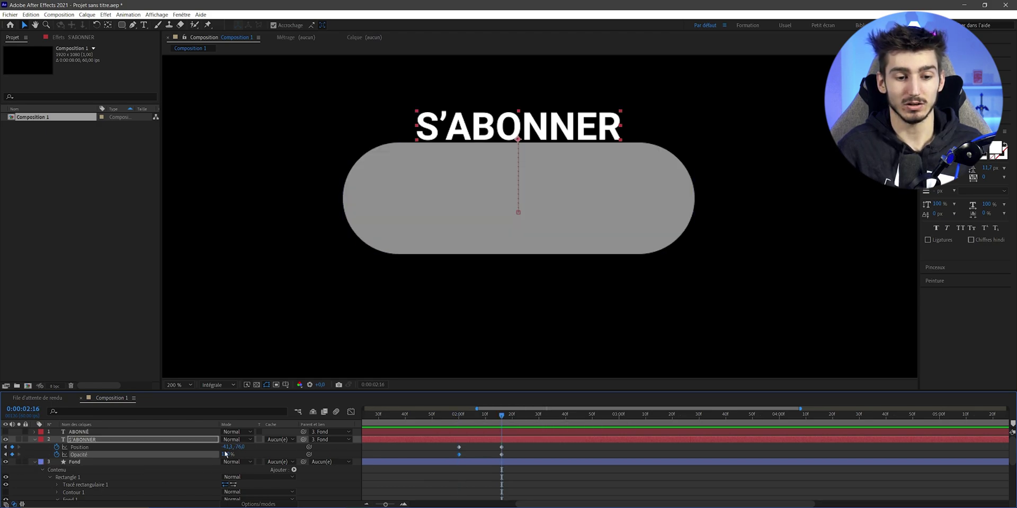
pyautogui.click(228, 454)
pyautogui.write('0')
pyautogui.press('Return')
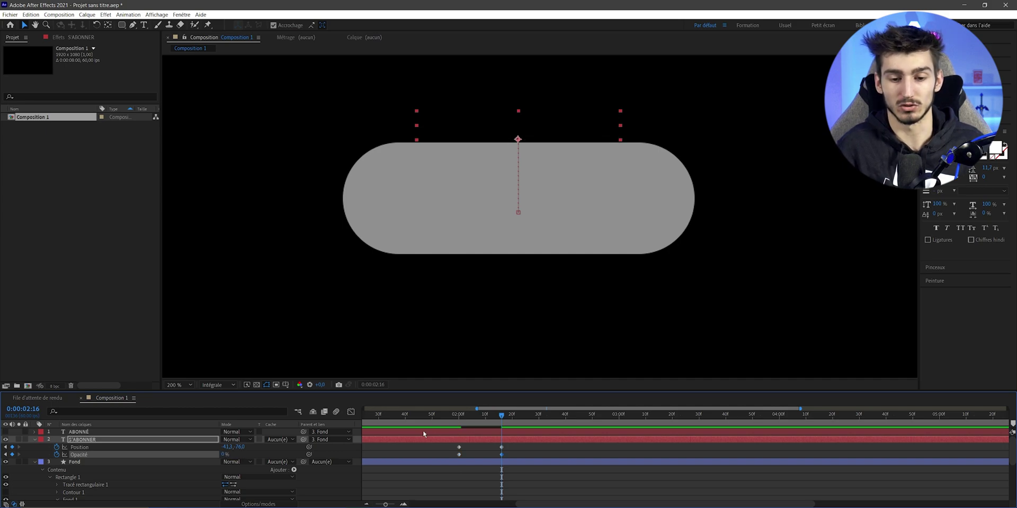
pyautogui.click(459, 416)
pyautogui.moveTo(459, 415)
pyautogui.mouseDown()
pyautogui.moveTo(498, 418)
pyautogui.moveTo(487, 415)
pyautogui.mouseUp()
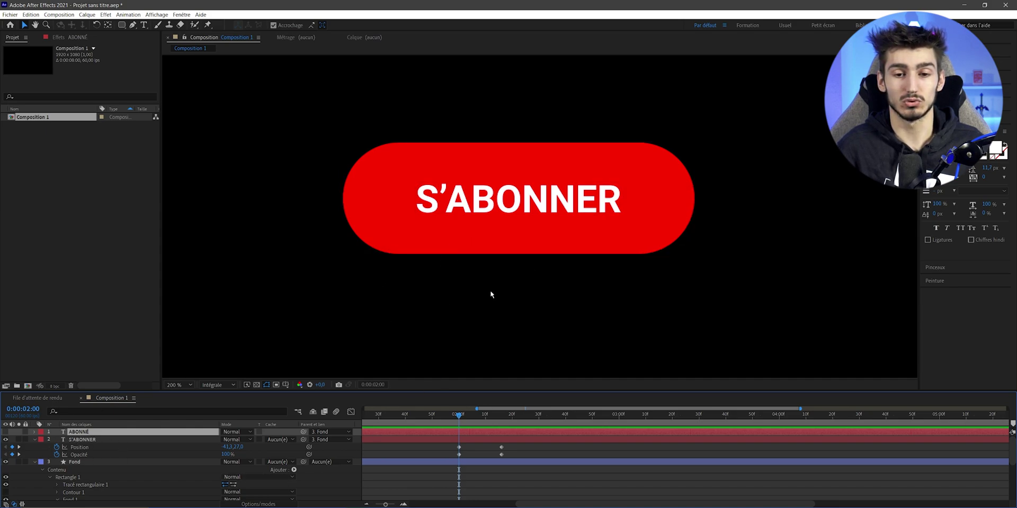
# - Make ABONNÉ visible and keyframe its Position and 0% Opacity at 0:00:02:00
pyautogui.click(6, 432)
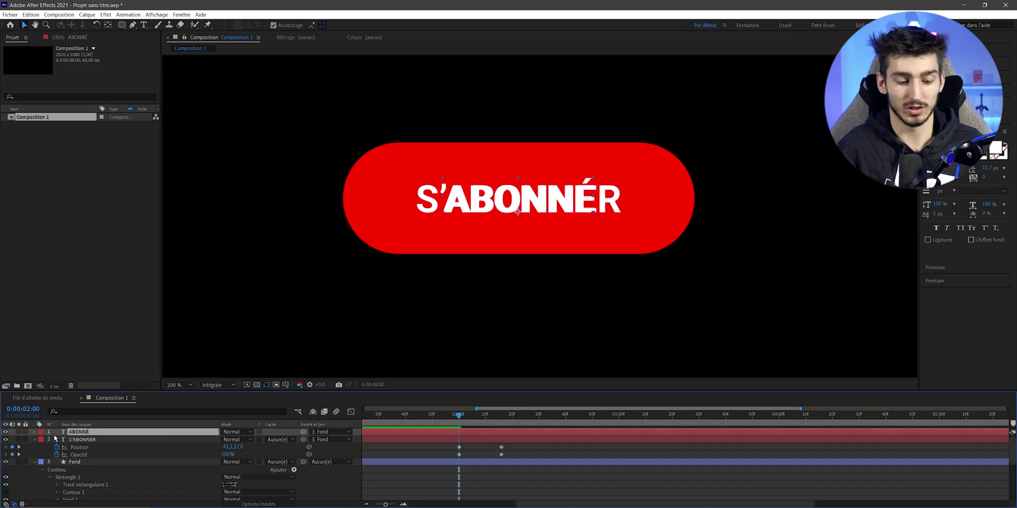
pyautogui.press('p')
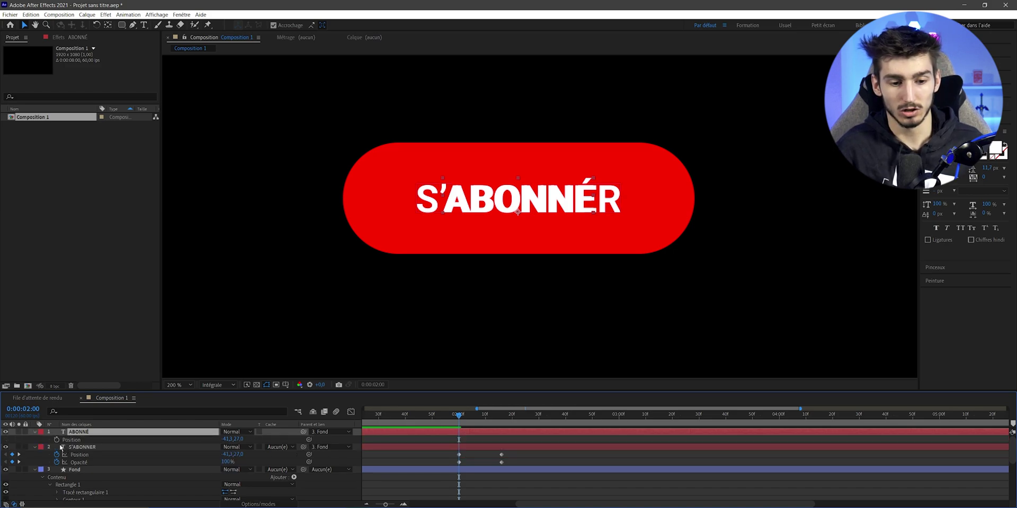
pyautogui.click(57, 440)
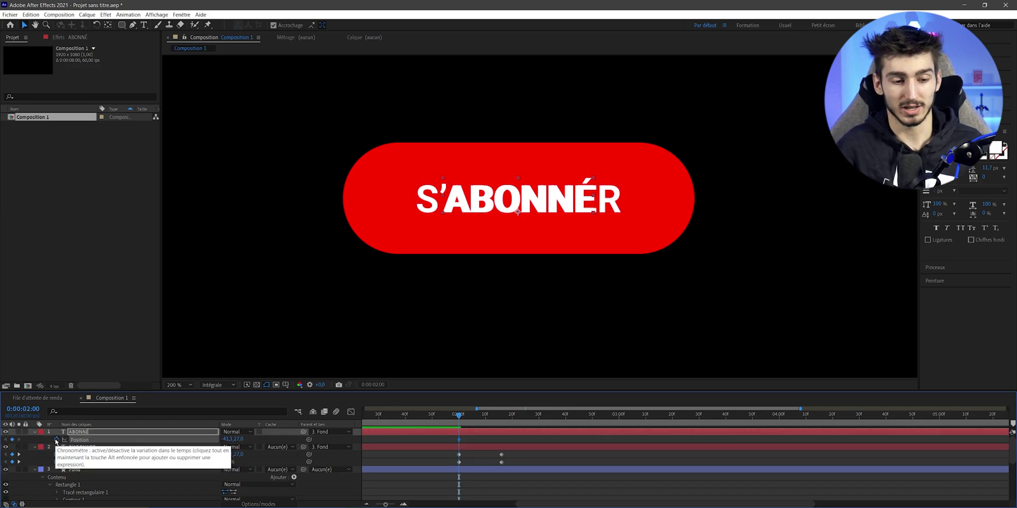
pyautogui.press('t')
pyautogui.click(56, 440)
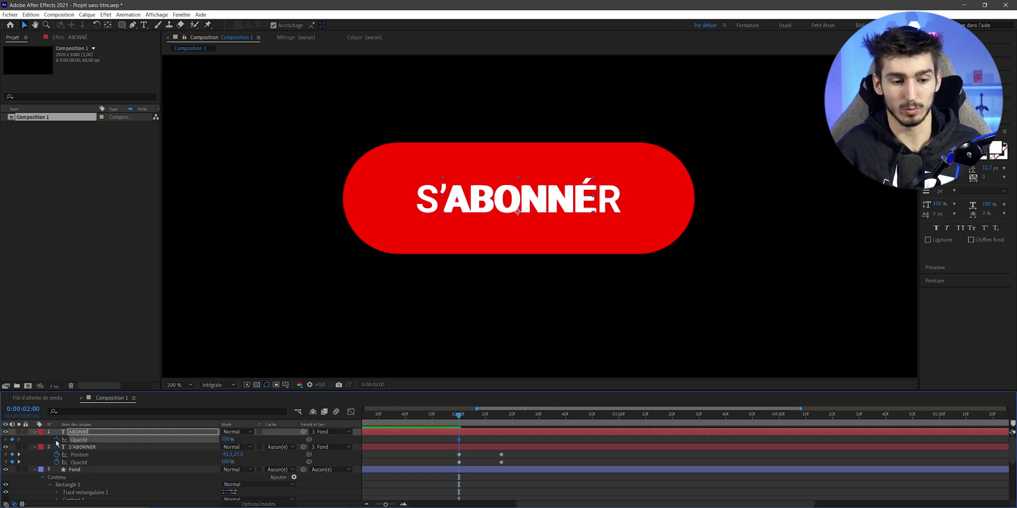
pyautogui.hotkey('shift', 'p')
pyautogui.click(227, 447)
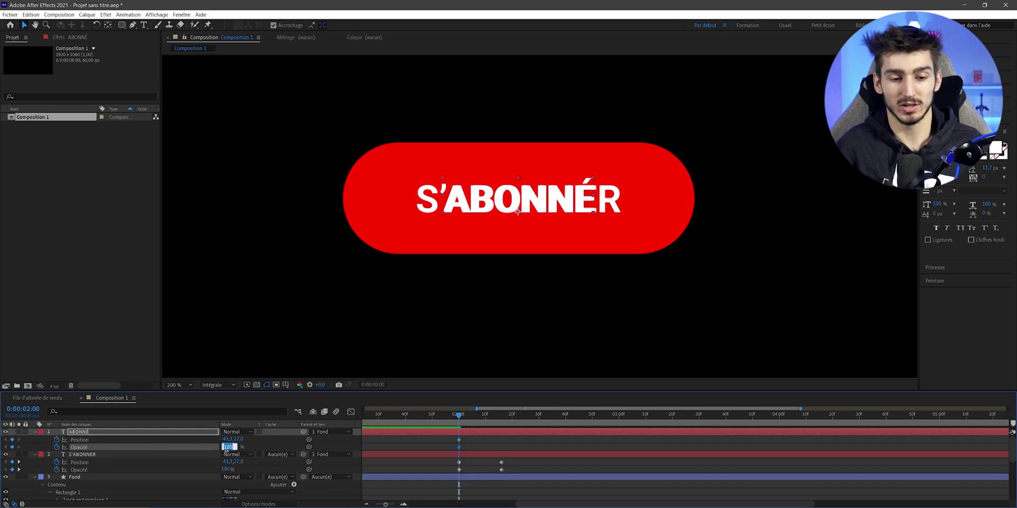
pyautogui.write('0')
pyautogui.press('Return')
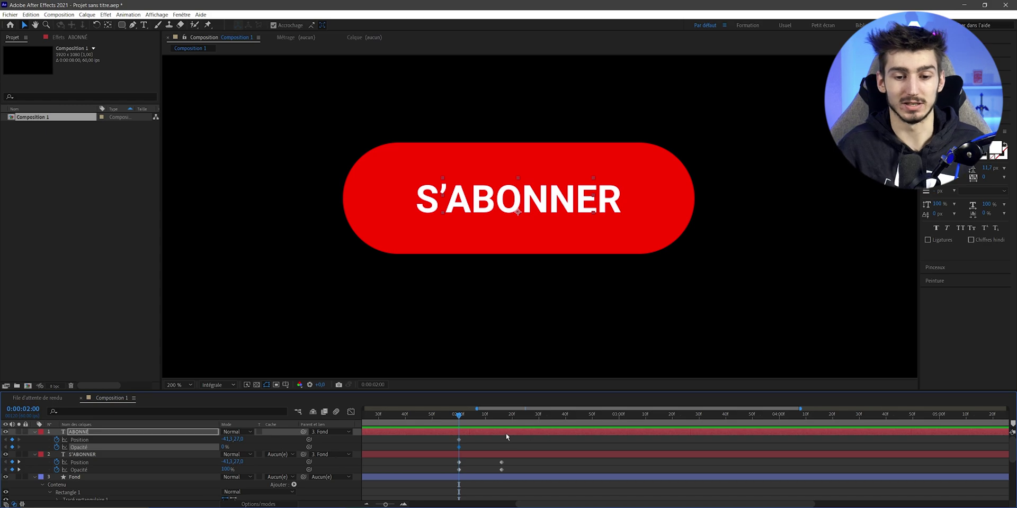
# - Set ABONNÉ's Opacity to 100% at 0:00:02:16
pyautogui.click(500, 419)
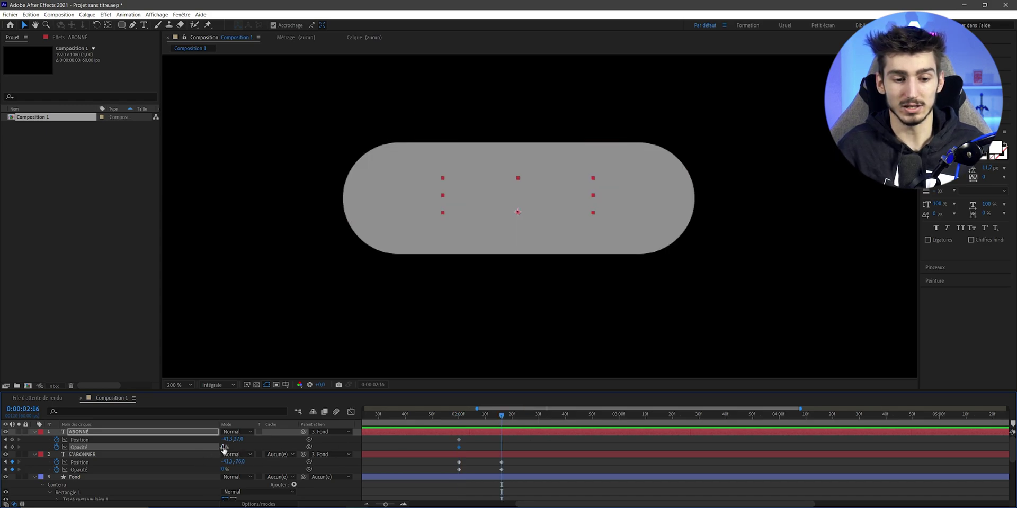
pyautogui.click(228, 447)
pyautogui.write('100')
pyautogui.press('Return')
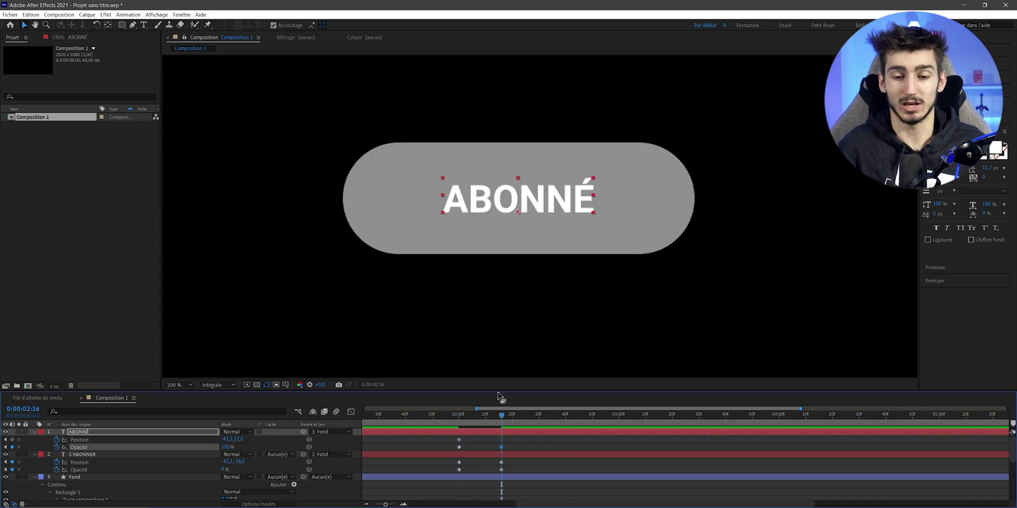
# - Change the ABONNÉ text colour to dark grey 343434
pyautogui.click(996, 150)
pyautogui.moveTo(159, 262); pyautogui.dragTo(129, 260)
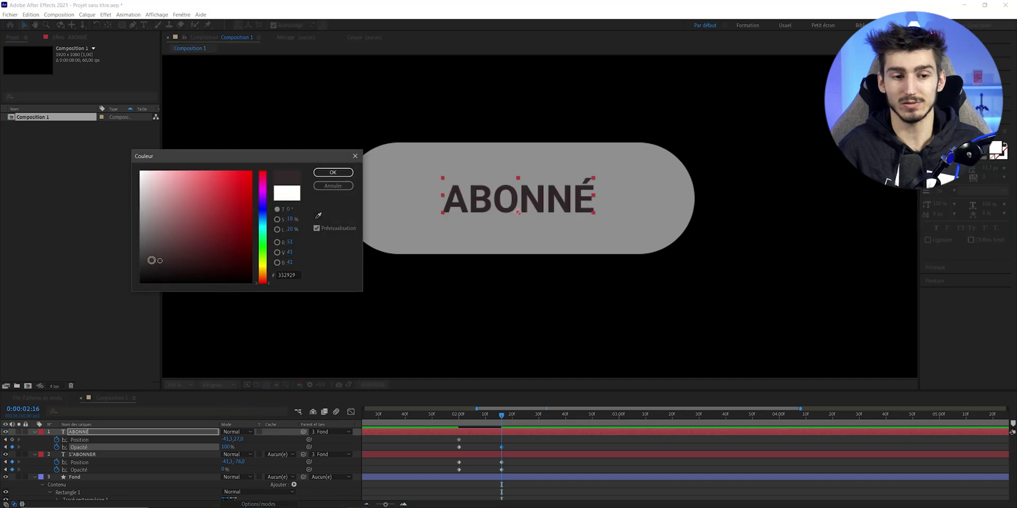
pyautogui.press('Return')
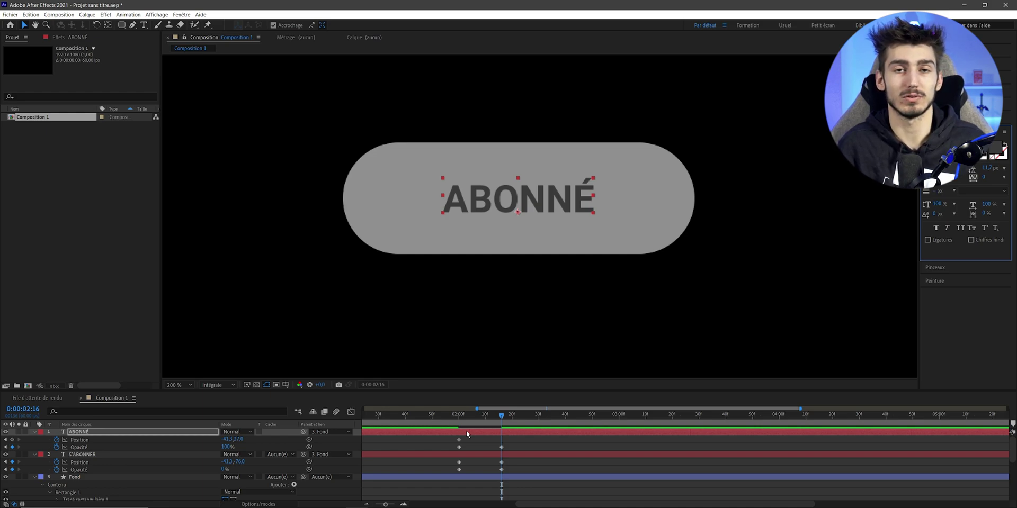
# - Keyframe ABONNÉ's Position at 0:00:02:16, lower it at 0:00:02:00, and preview the rise
pyautogui.click(11, 439)
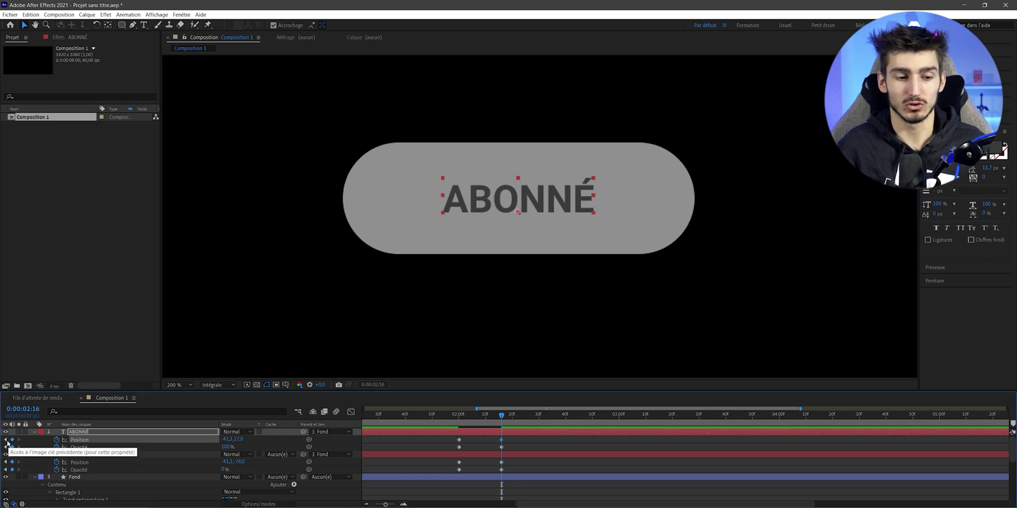
pyautogui.click(5, 440)
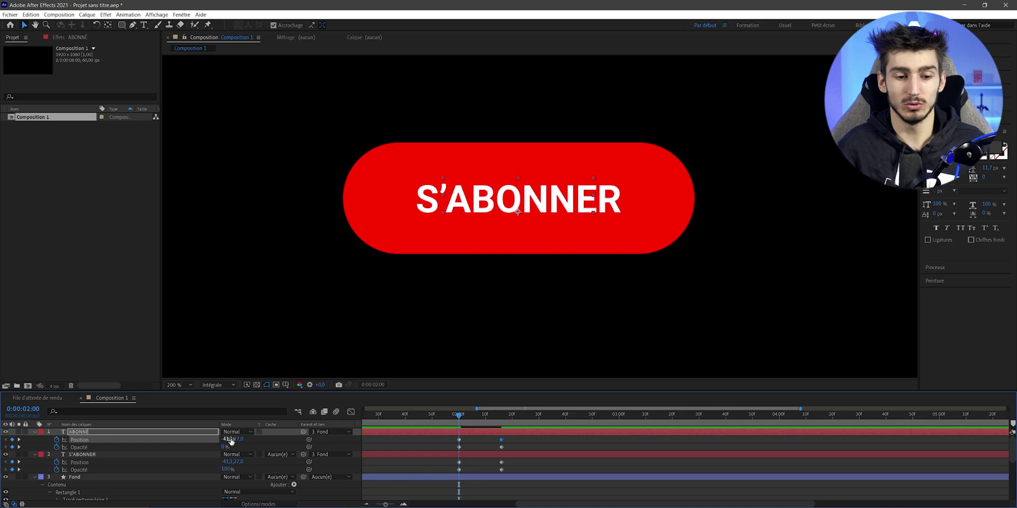
pyautogui.moveTo(239, 440); pyautogui.dragTo(249, 439)
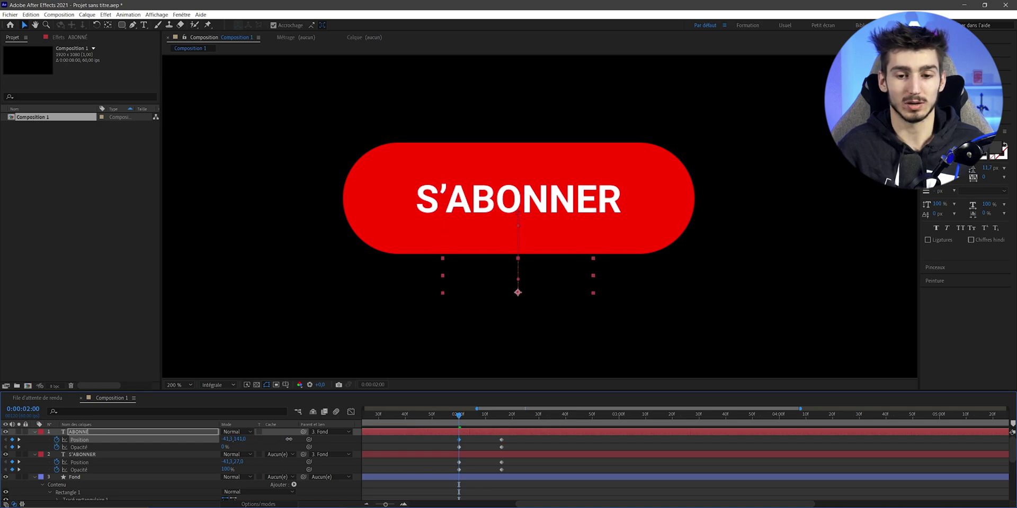
pyautogui.moveTo(459, 420); pyautogui.dragTo(501, 420)
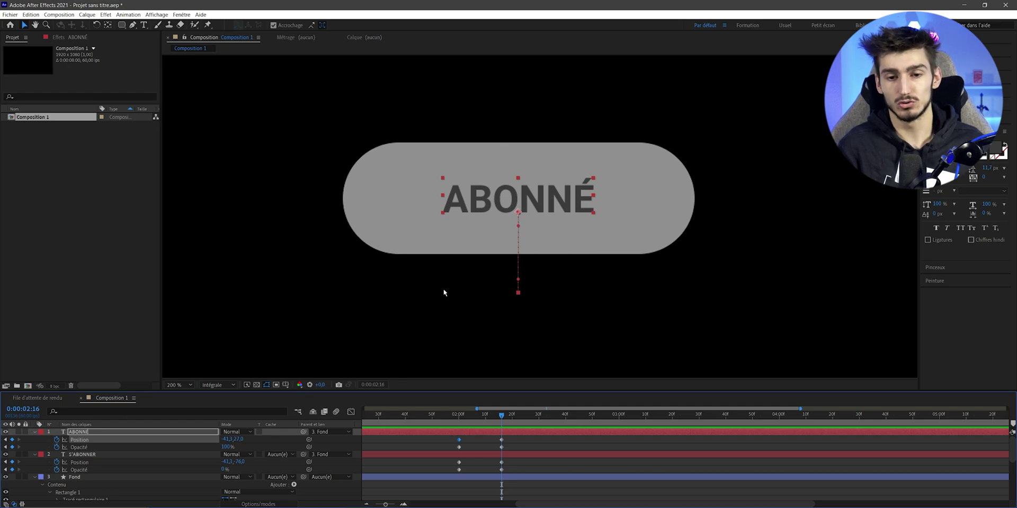
# - Collapse the layers and duplicate the Fond pill as Fond 2 above ABONNÉ
pyautogui.click(35, 432)
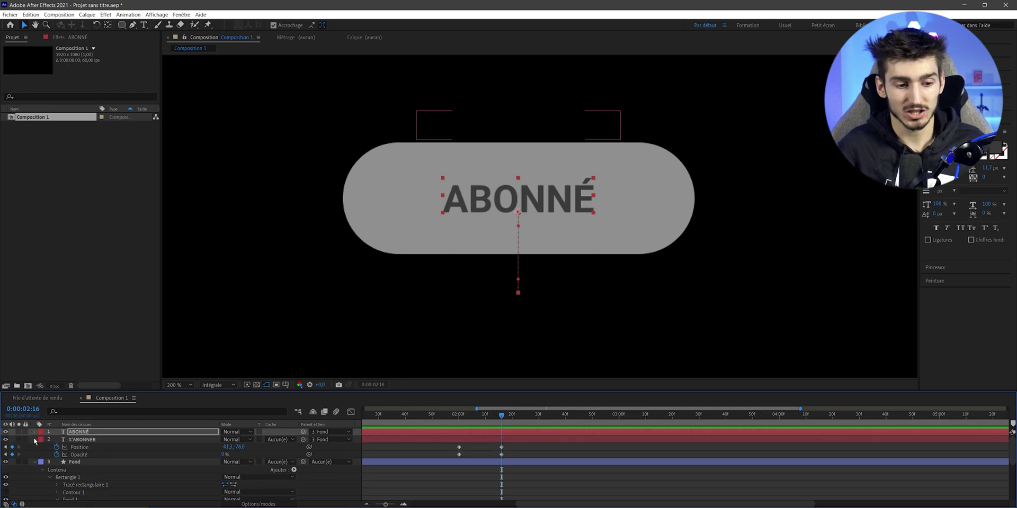
pyautogui.click(35, 439)
pyautogui.click(37, 447)
pyautogui.click(35, 447)
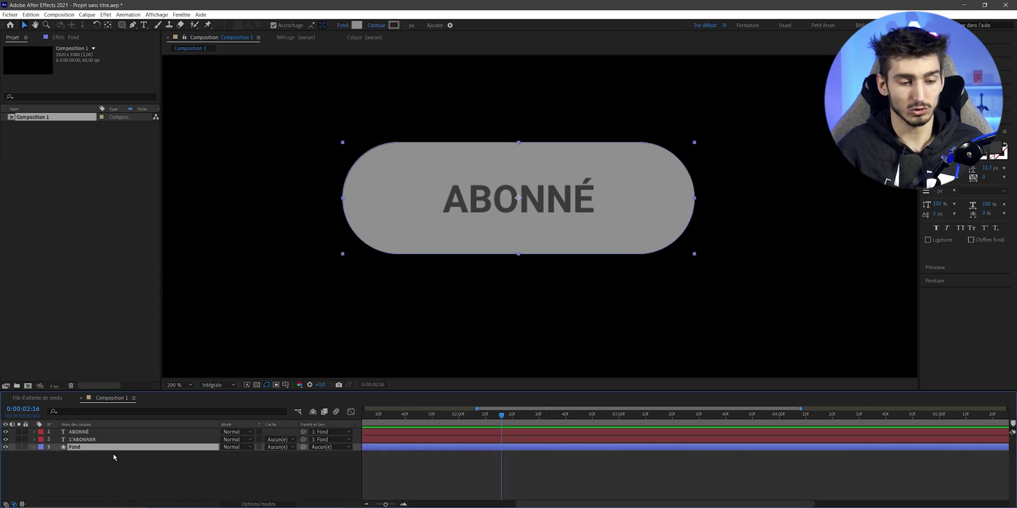
pyautogui.click(82, 433)
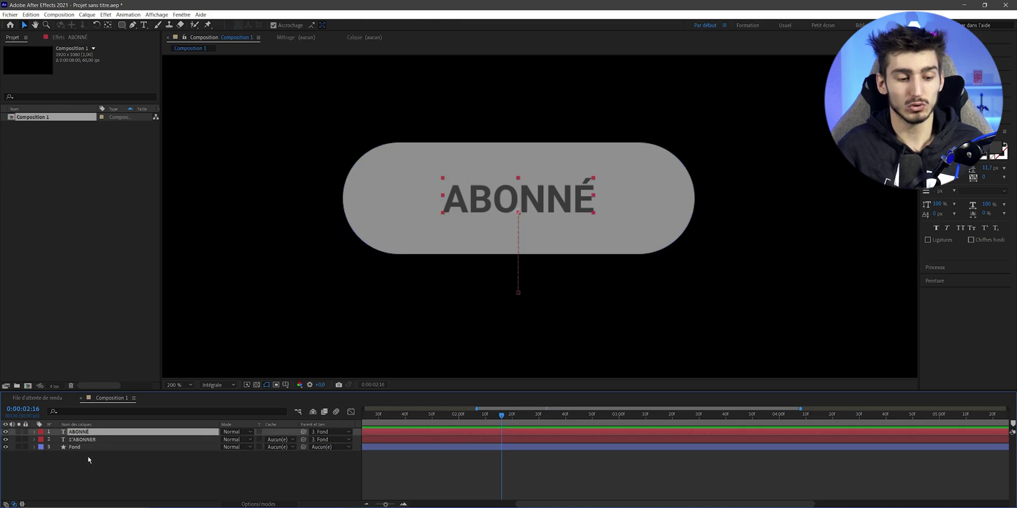
pyautogui.hotkey('ctrl', 'v')
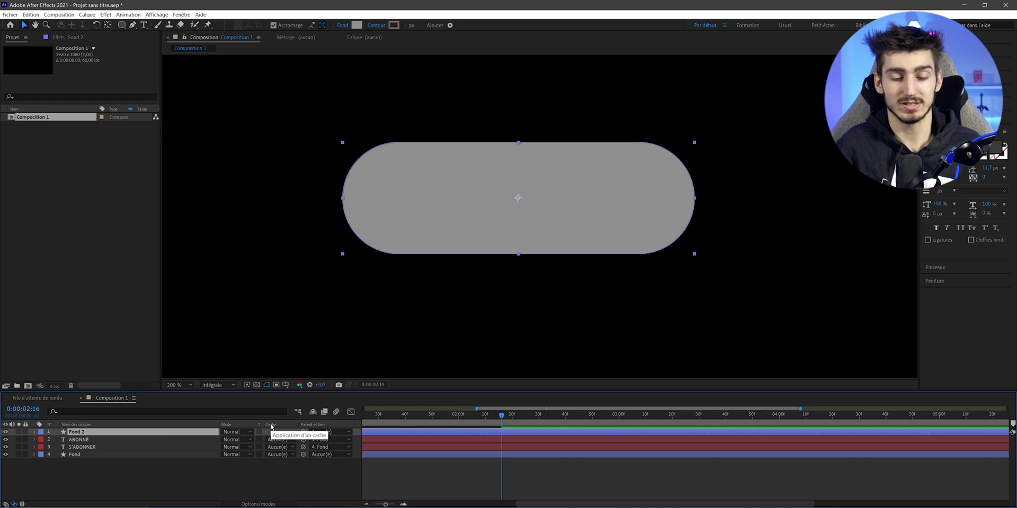
# - Set ABONNÉ's Track Matte to Alpha Fond 2 and scrub to check the masking
pyautogui.press('F4')
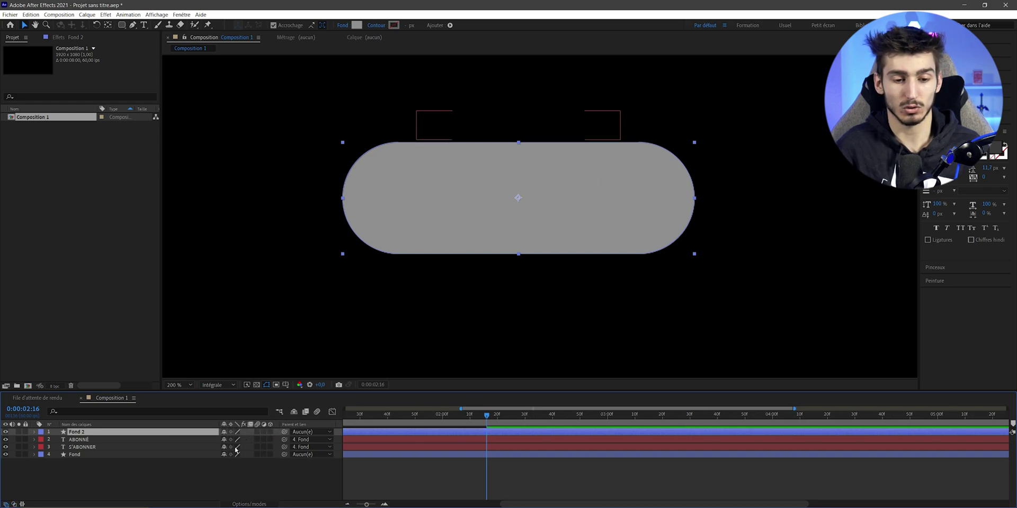
pyautogui.press('F4')
pyautogui.press('F4')
pyautogui.press('F4')
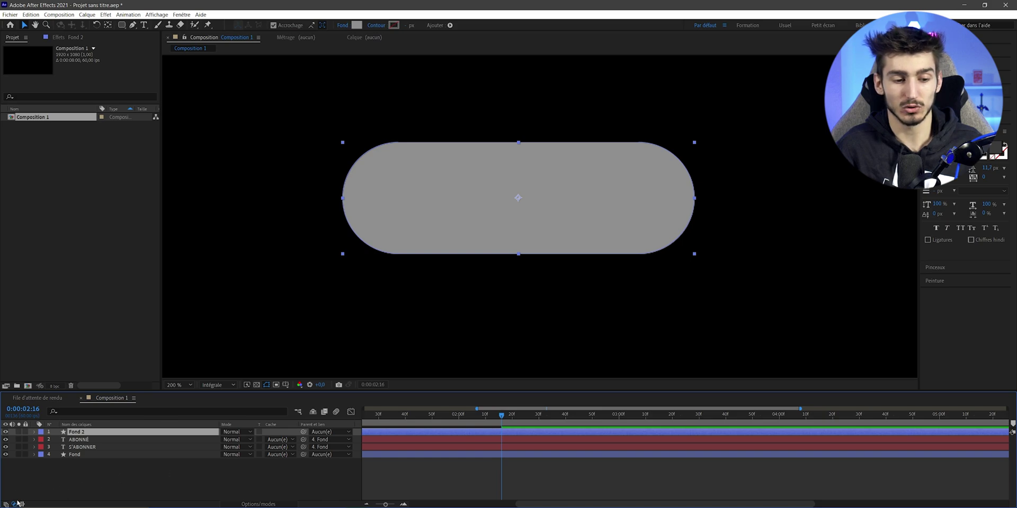
pyautogui.click(78, 440)
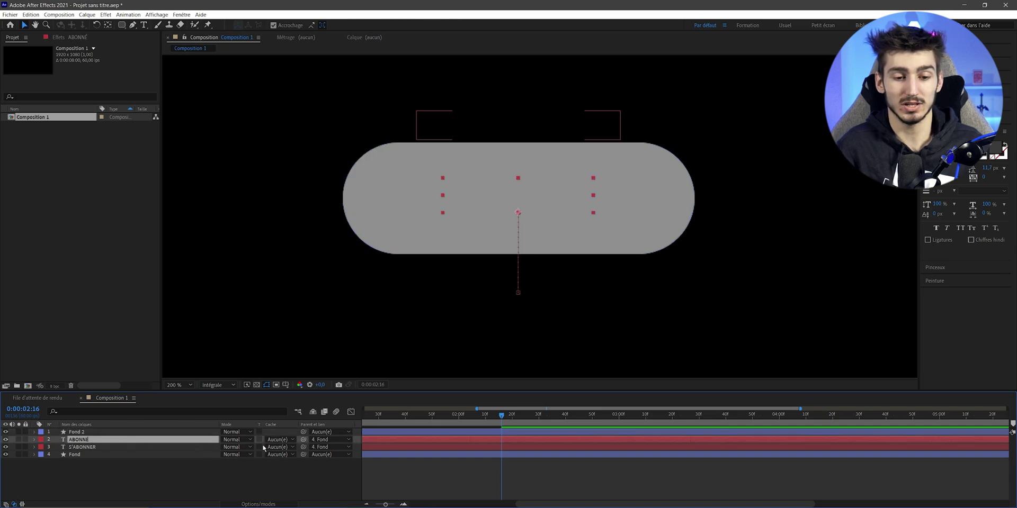
pyautogui.click(281, 440)
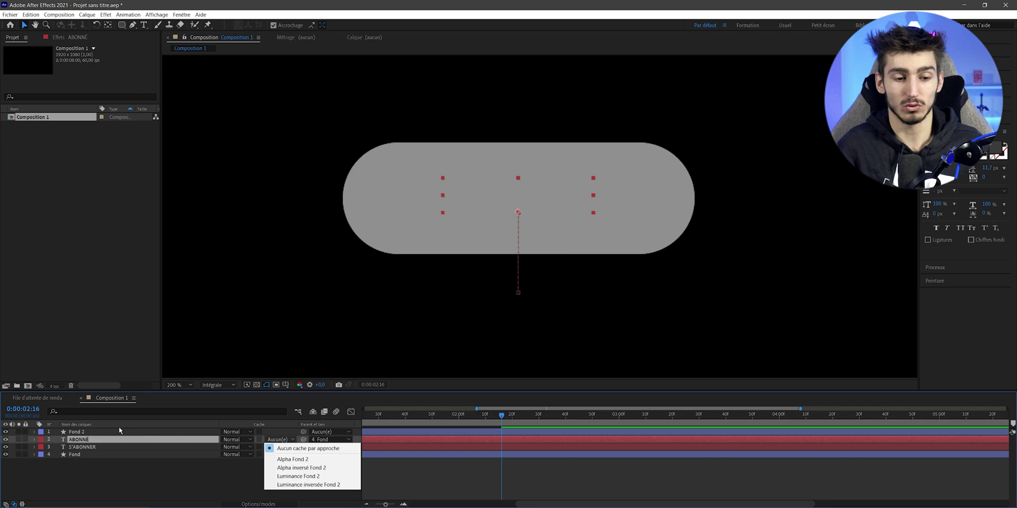
pyautogui.click(292, 460)
pyautogui.moveTo(501, 415)
pyautogui.mouseDown()
pyautogui.moveTo(483, 437)
pyautogui.moveTo(499, 437)
pyautogui.mouseUp()
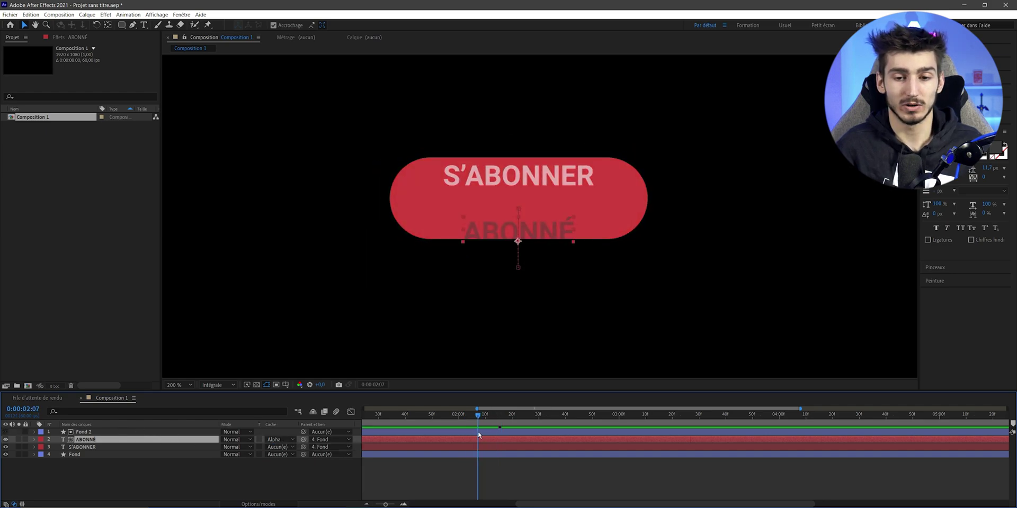
# - Duplicate the pill shape as Fond 3 above the S'ABONNER layer
pyautogui.click(85, 448)
pyautogui.rightClick(87, 450)
pyautogui.click(75, 451)
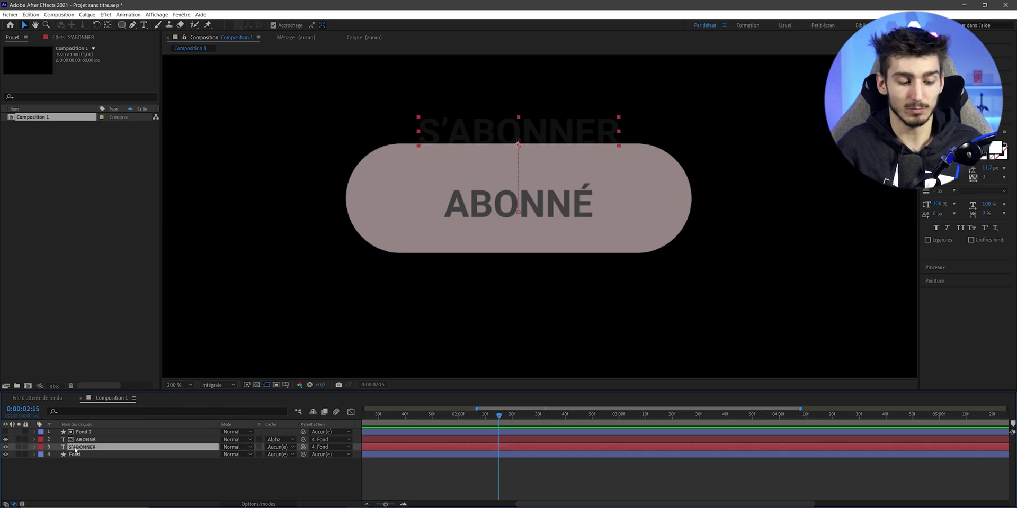
pyautogui.hotkey('ctrl', 'v')
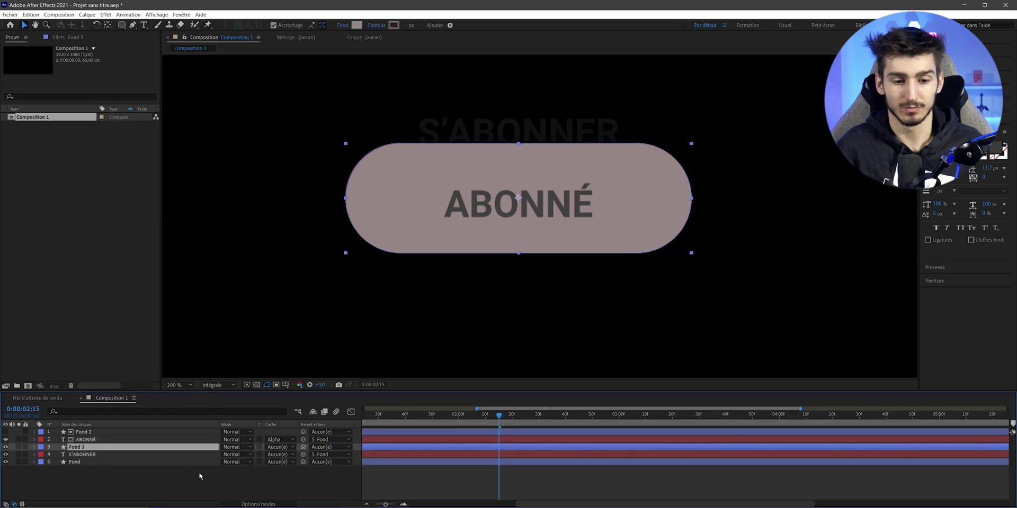
# - Set S'ABONNER's Track Matte to Alpha Fond 3 and scrub back to the red button
pyautogui.click(282, 455)
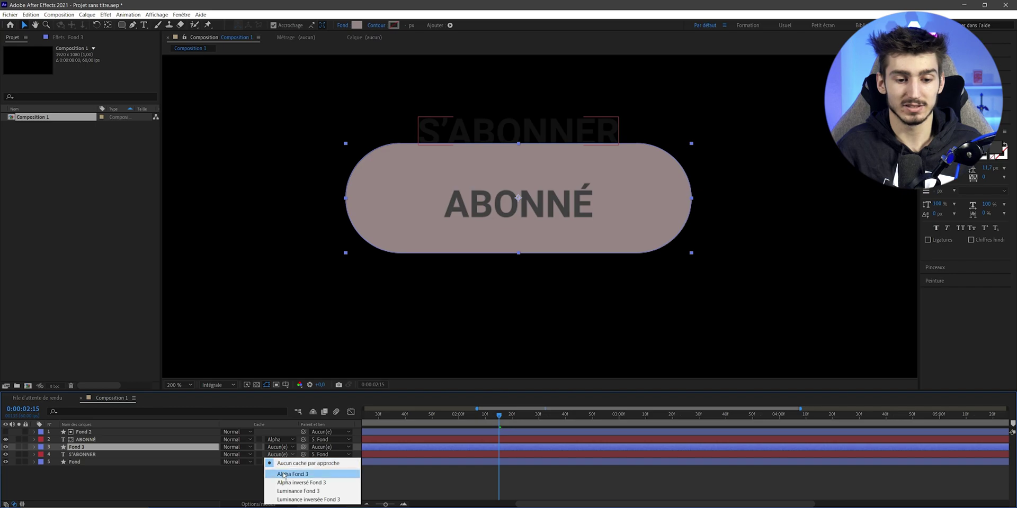
pyautogui.click(284, 472)
pyautogui.click(491, 417)
pyautogui.moveTo(477, 418); pyautogui.dragTo(434, 418)
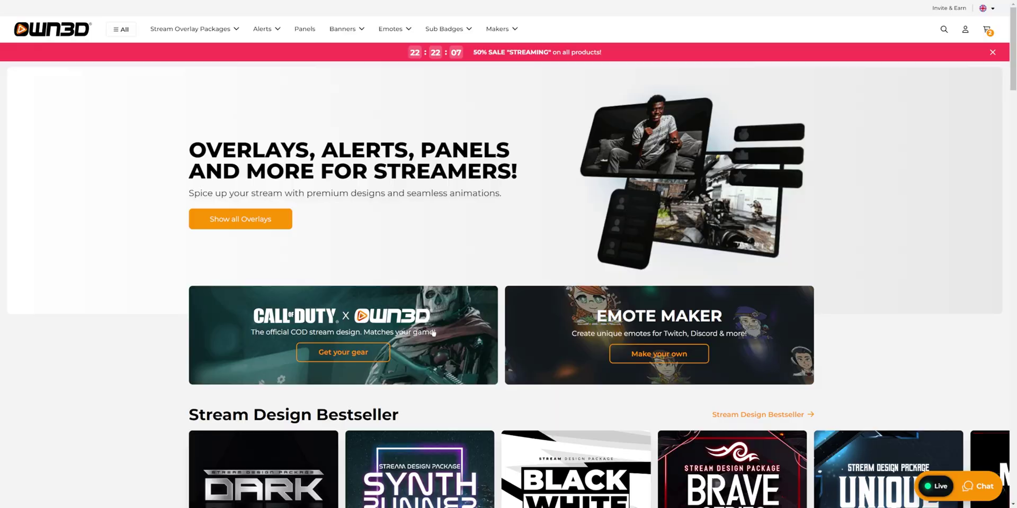
# - Scroll the OWN3D home page and open the Call of Duty stream overlays
pyautogui.scroll(-5, 408, 347)
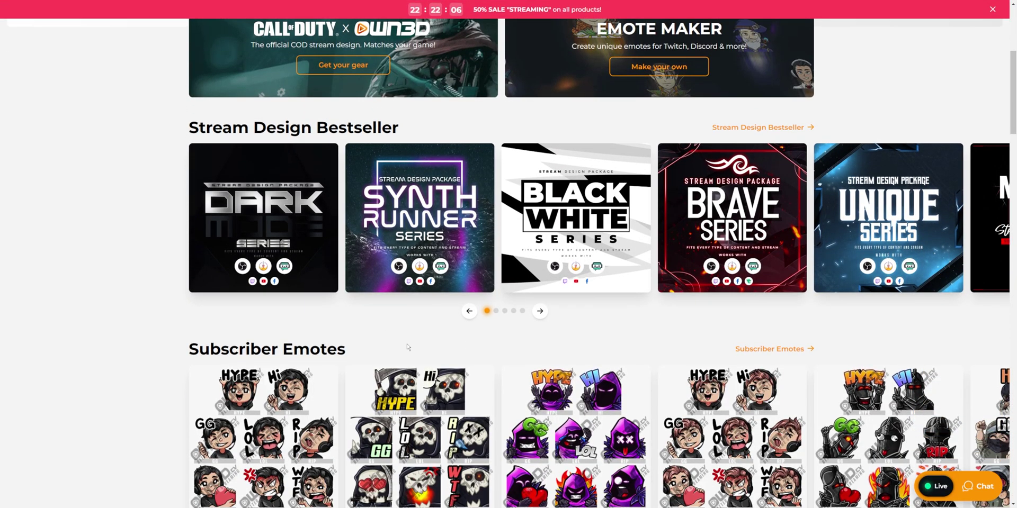
pyautogui.scroll(-2, 408, 347)
pyautogui.scroll(5, 508, 268)
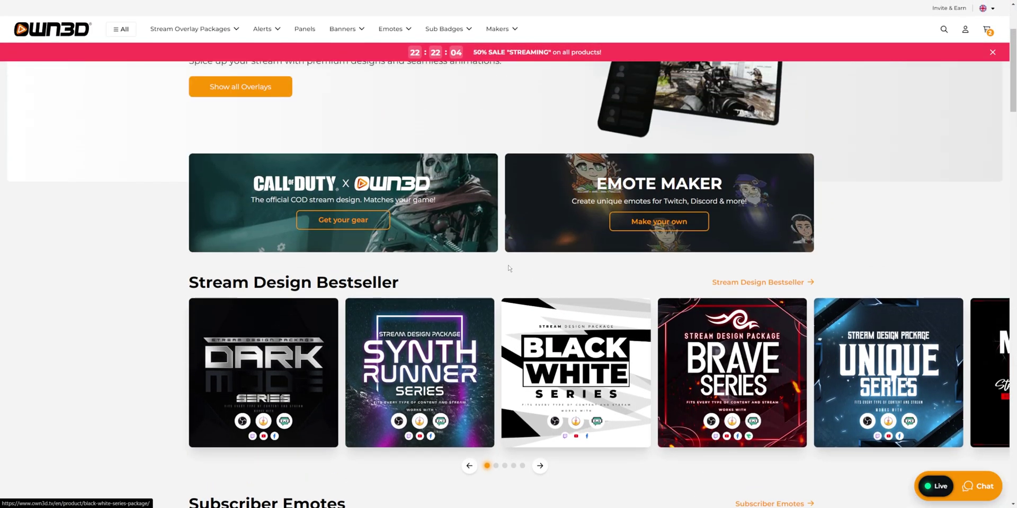
pyautogui.click(343, 220)
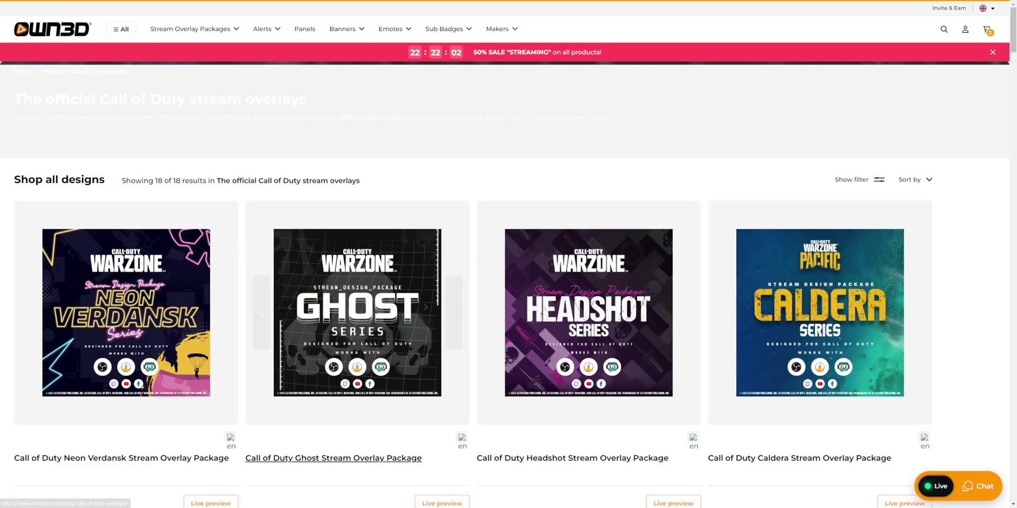
pyautogui.scroll(-2, 389, 262)
# - Open the OWN3D Pro plan window and enter a promo code
pyautogui.click(193, 118)
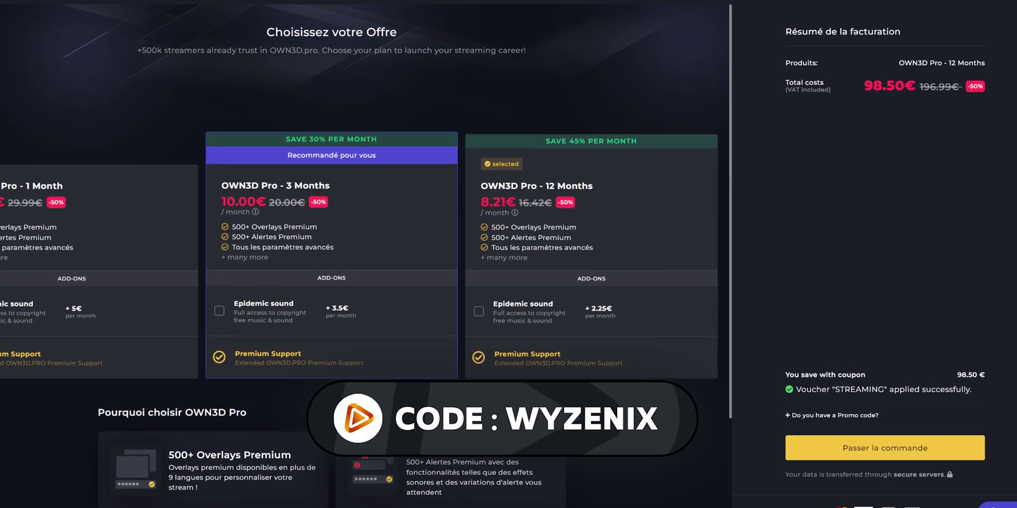
pyautogui.click(831, 416)
pyautogui.write('WYZEN')
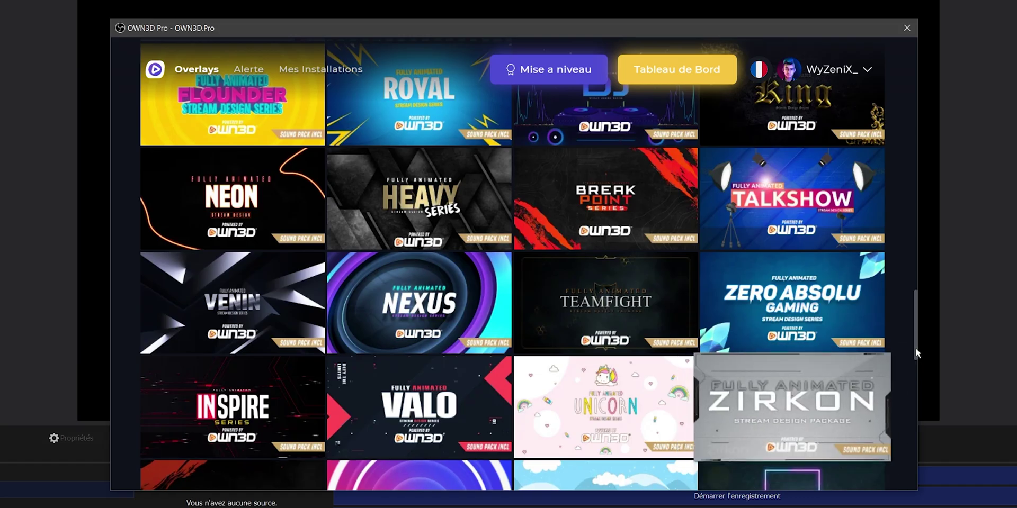
pyautogui.moveTo(916, 348); pyautogui.dragTo(907, 95)
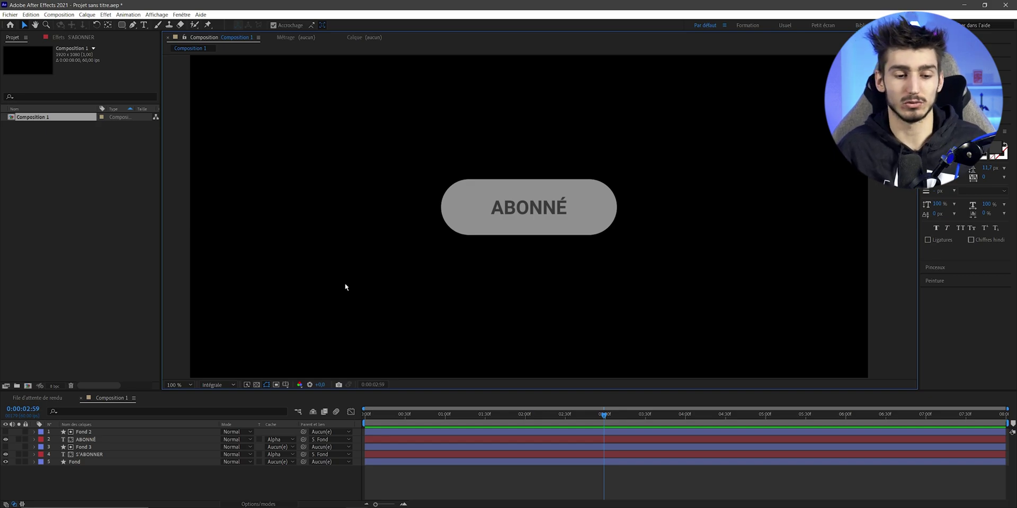
# - Place the bell graphic right of the ABONNÉ pill and apply the Fill (Remplir) effect
pyautogui.moveTo(554, 212); pyautogui.dragTo(698, 203)
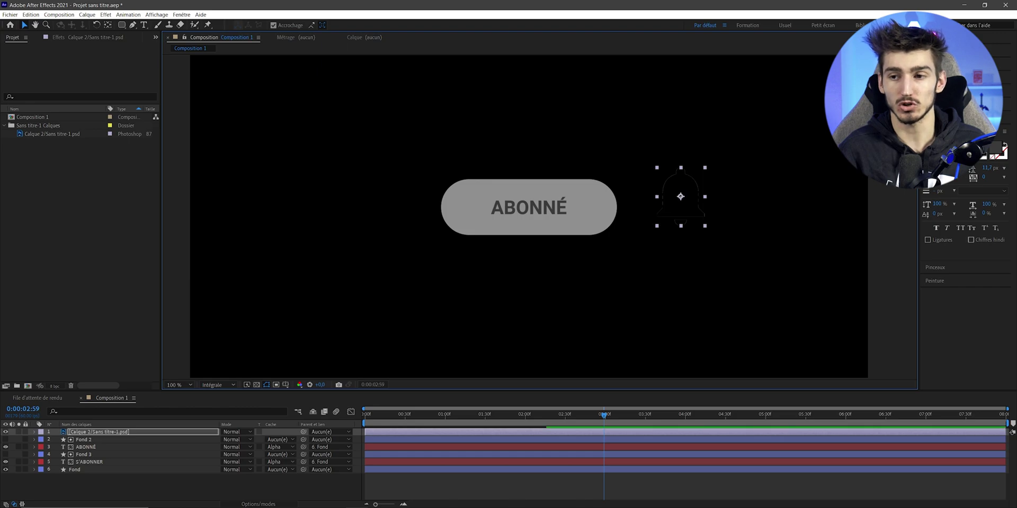
pyautogui.hotkey('ctrl', '5')
pyautogui.write('r')
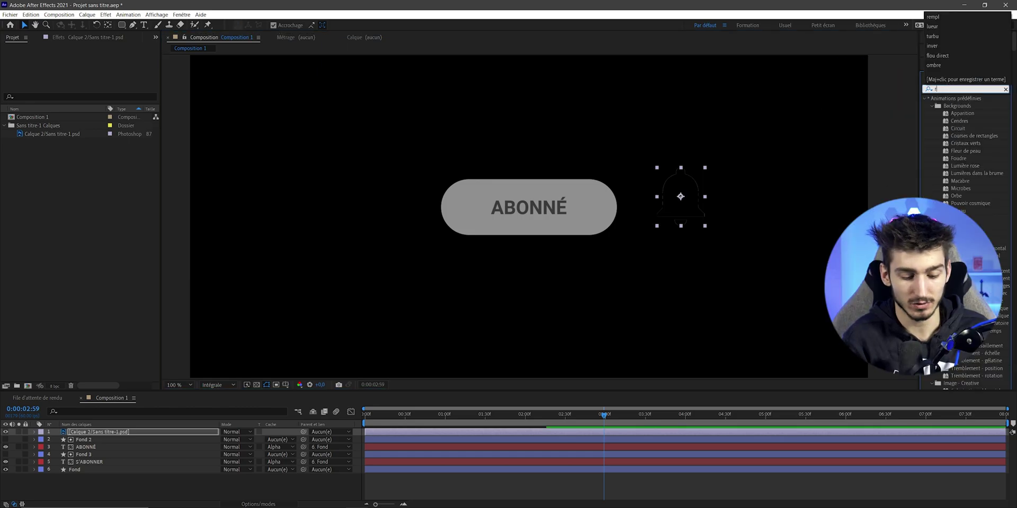
pyautogui.click(933, 17)
pyautogui.doubleClick(959, 105)
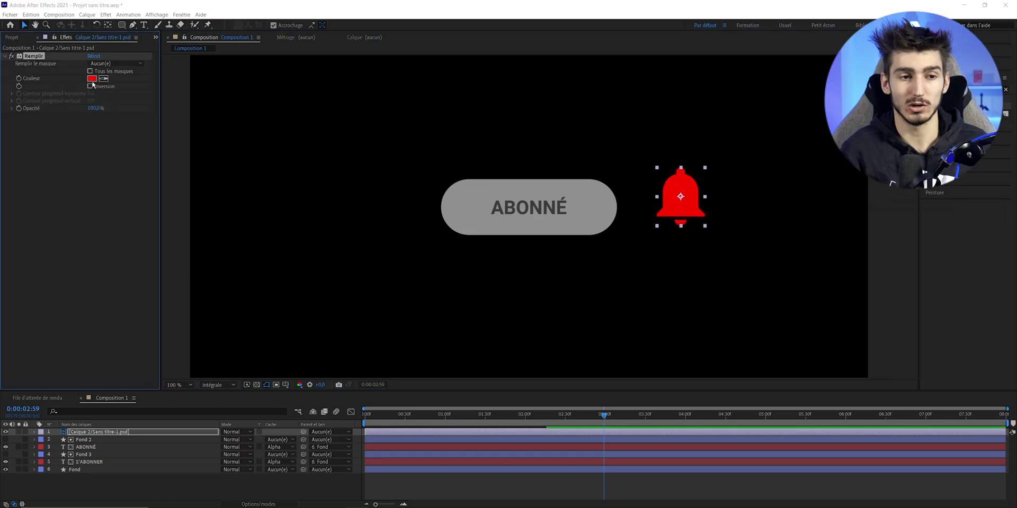
# - Set the bell's Fill effect colour to orange
pyautogui.click(92, 78)
pyautogui.click(141, 170)
pyautogui.click(334, 170)
pyautogui.press('.')
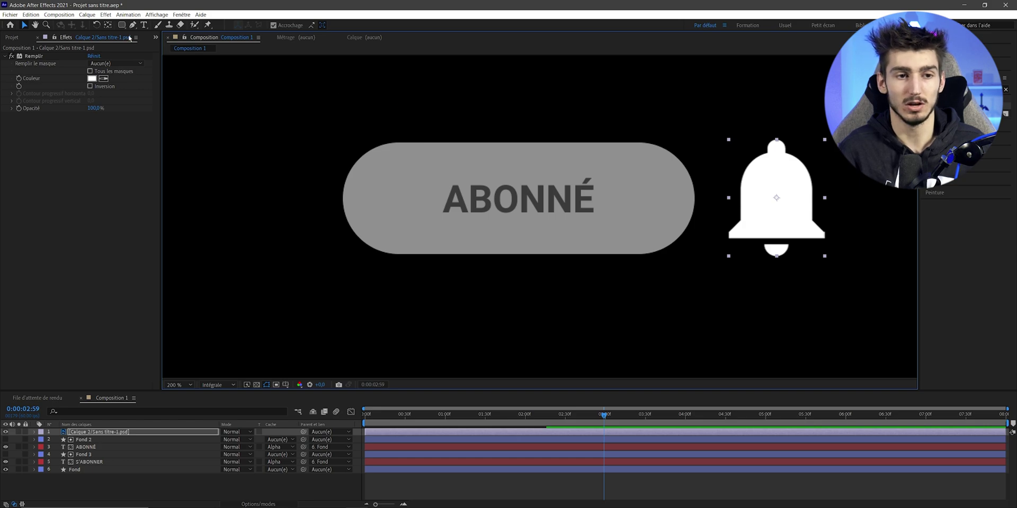
pyautogui.click(132, 24)
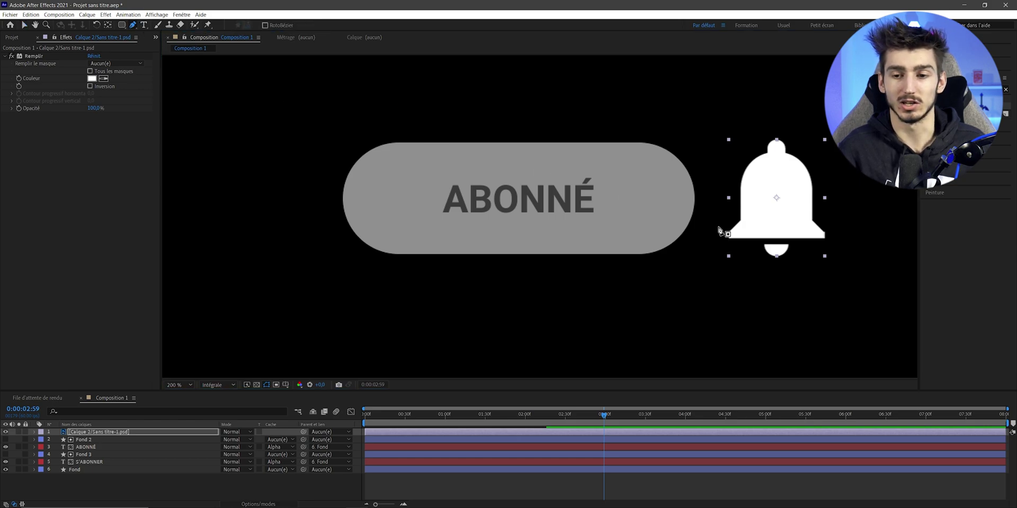
pyautogui.press('v')
pyautogui.press(',')
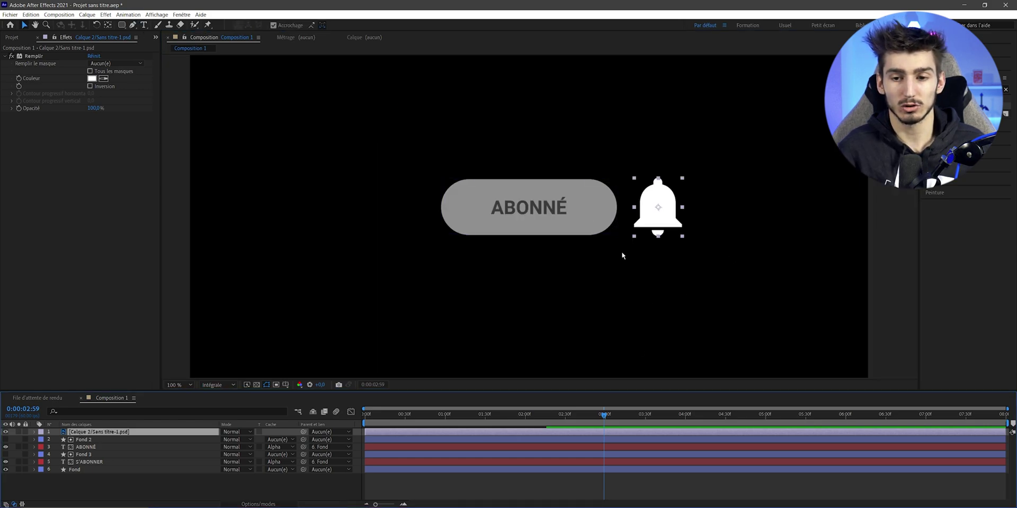
pyautogui.click(92, 79)
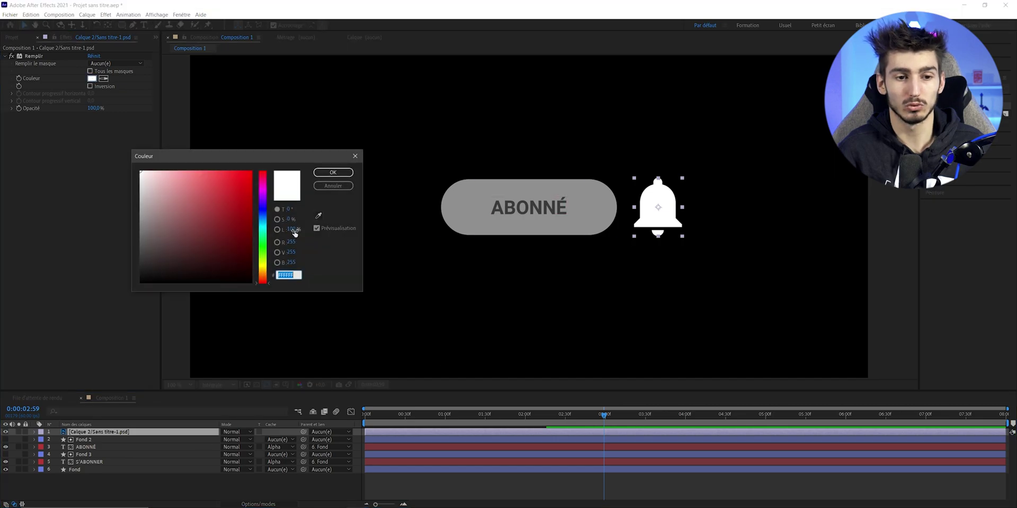
pyautogui.hotkey('ctrl', 'v')
pyautogui.press('Return')
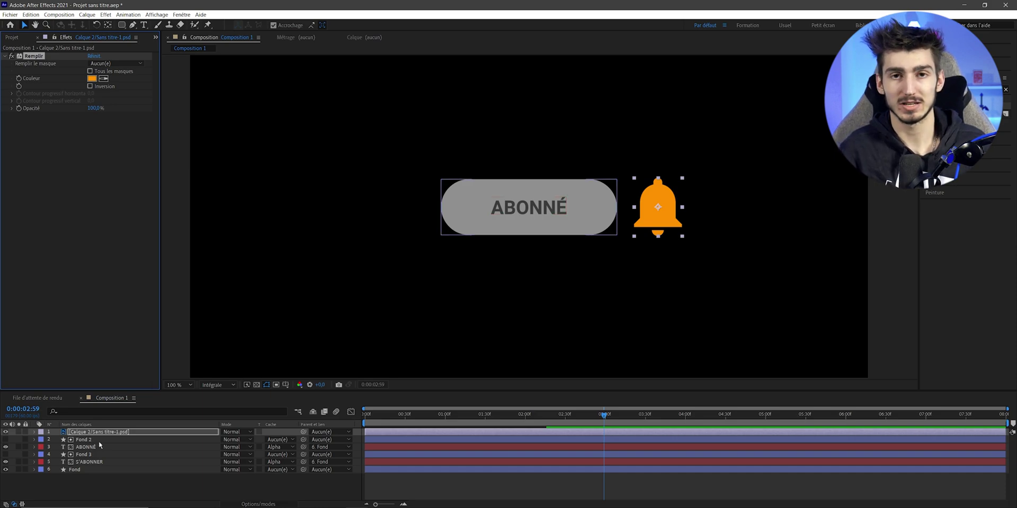
pyautogui.click(79, 481)
# - Select the five button layers and precompose them as 'S'abonner'
pyautogui.click(75, 470)
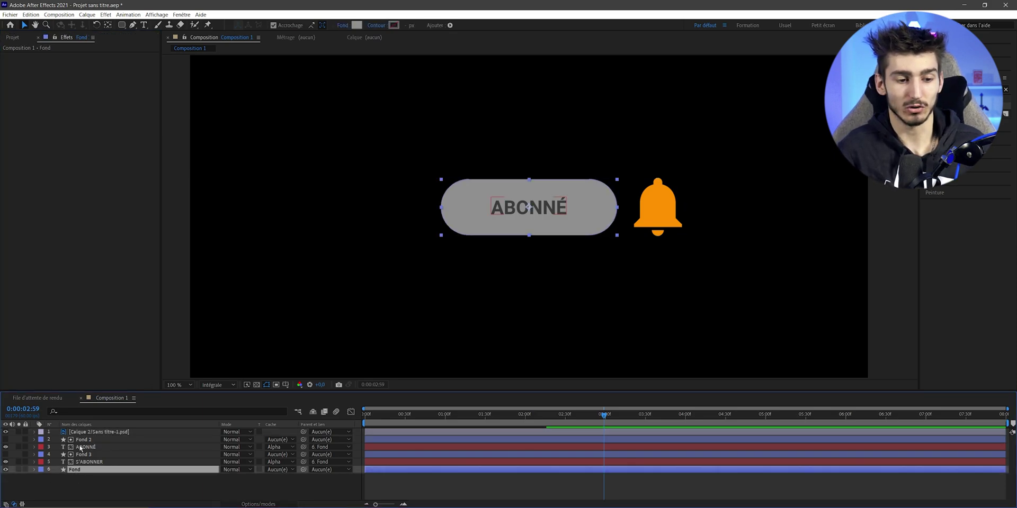
pyautogui.keyDown('shift'); pyautogui.click(83, 441); pyautogui.keyUp('shift')
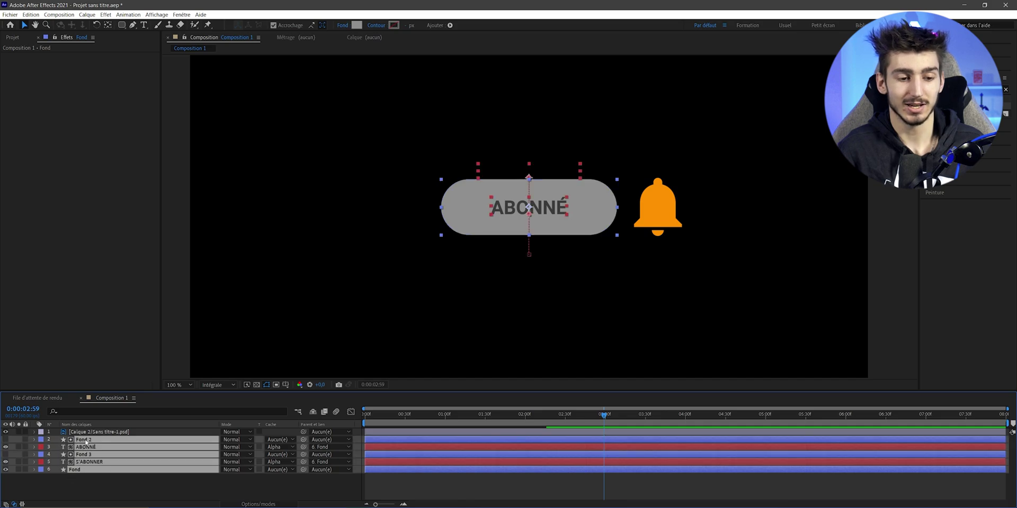
pyautogui.rightClick(85, 444)
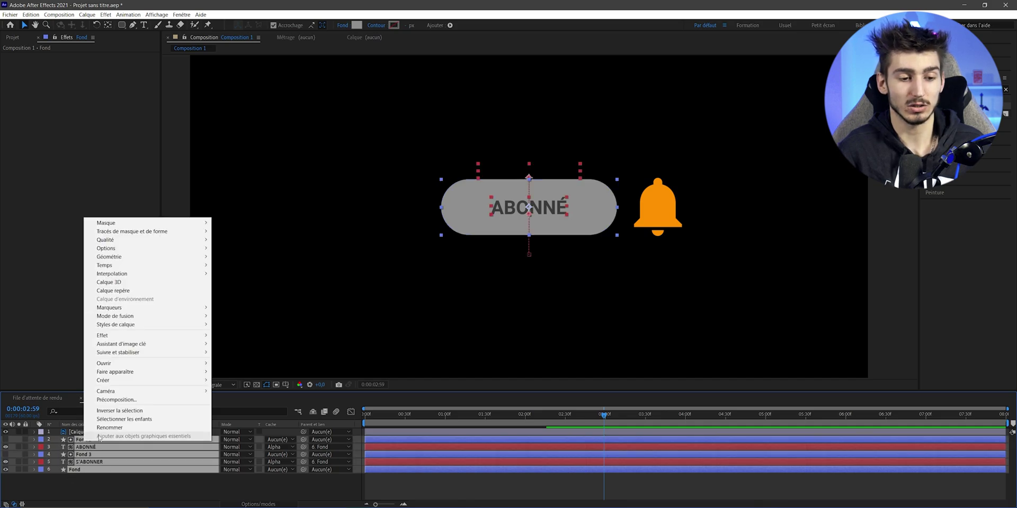
pyautogui.click(106, 398)
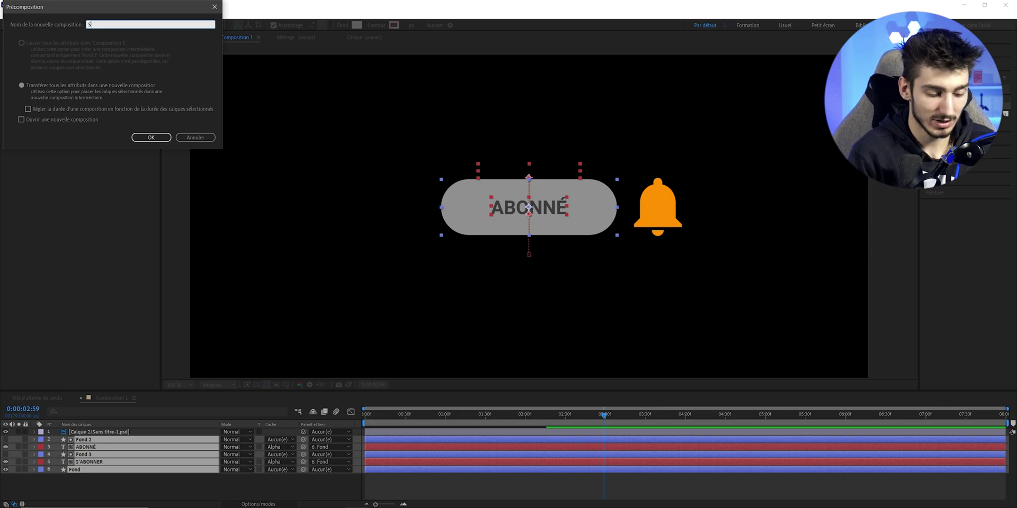
pyautogui.write("S'abonner")
pyautogui.press('Return')
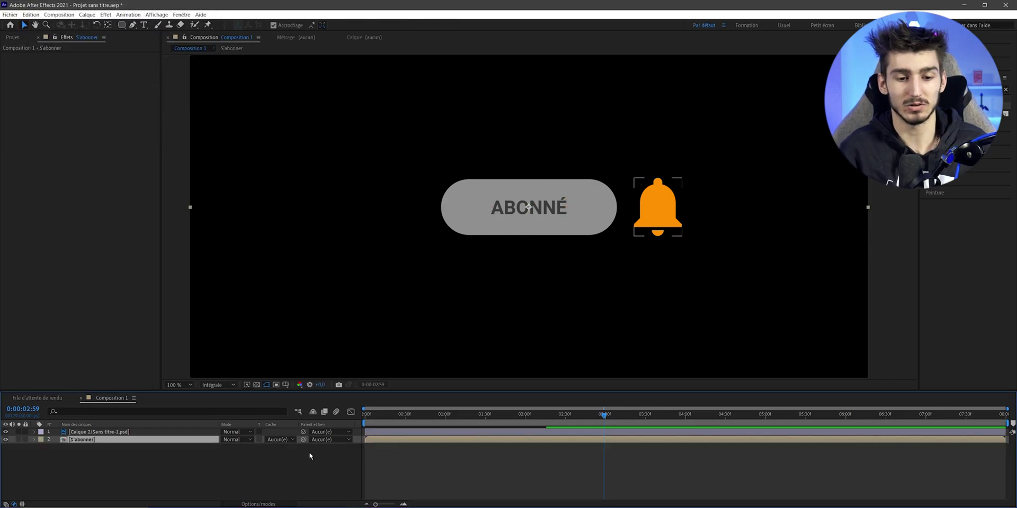
# - Open the S'abonner precomp, go back to Composition 1, and play the button animation
pyautogui.doubleClick(79, 440)
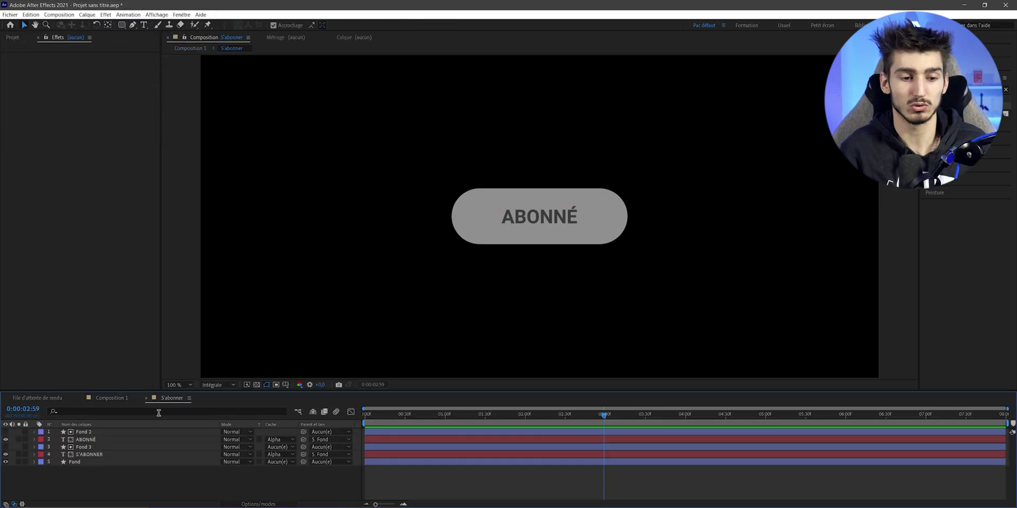
pyautogui.click(146, 398)
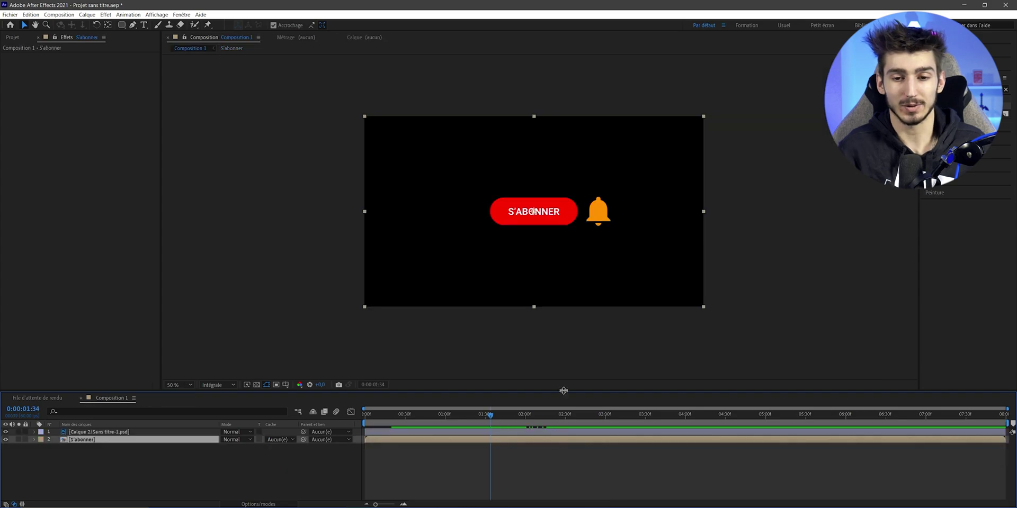
pyautogui.press('space')
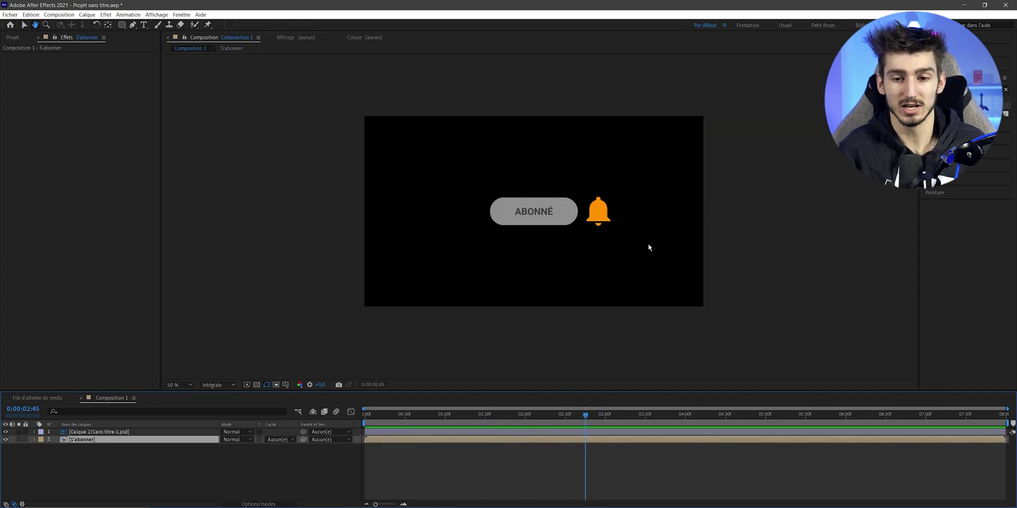
# - Reopen the precomp to check its layers, then scrub Composition 1 back to about 0:00:01:43
pyautogui.doubleClick(113, 442)
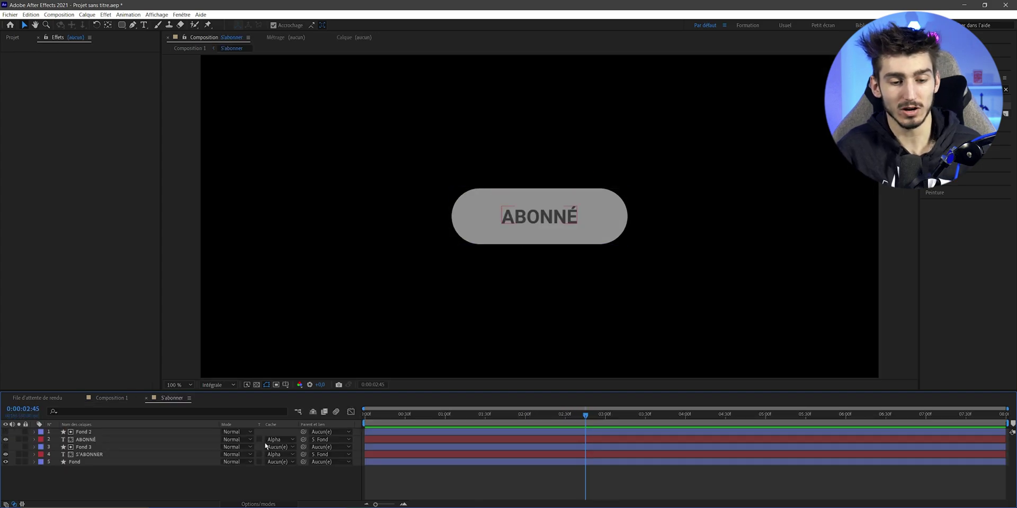
pyautogui.press('F4')
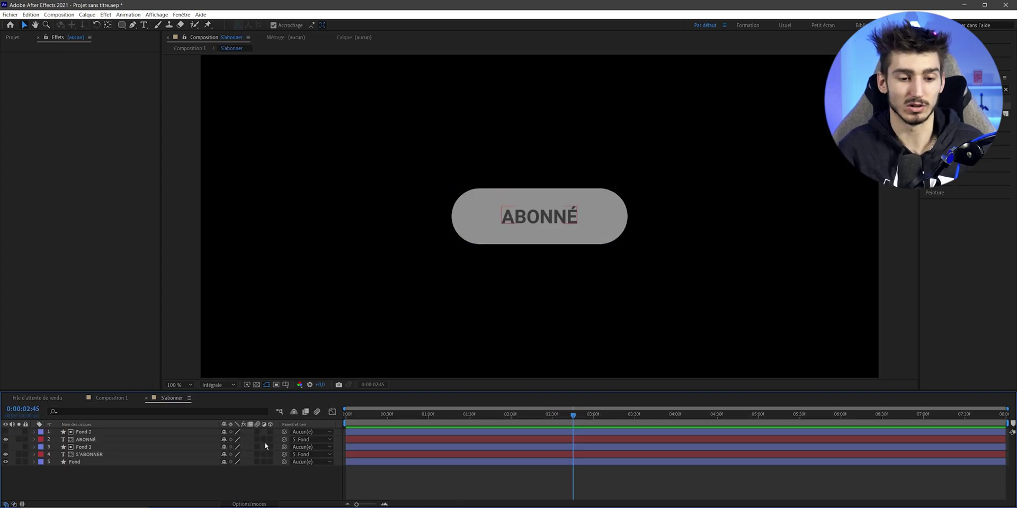
pyautogui.click(257, 435)
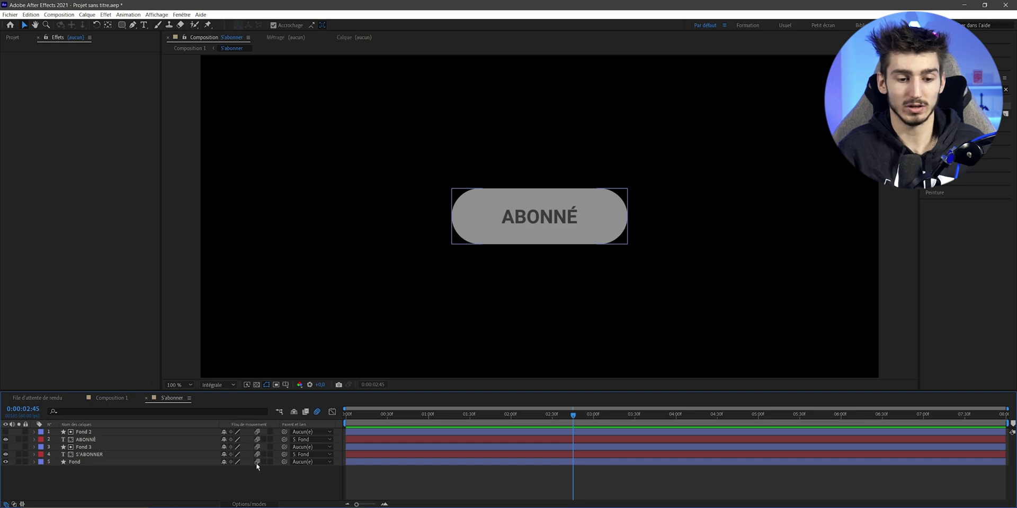
pyautogui.click(112, 398)
pyautogui.moveTo(584, 416)
pyautogui.mouseDown()
pyautogui.moveTo(504, 416)
pyautogui.moveTo(523, 416)
pyautogui.mouseUp()
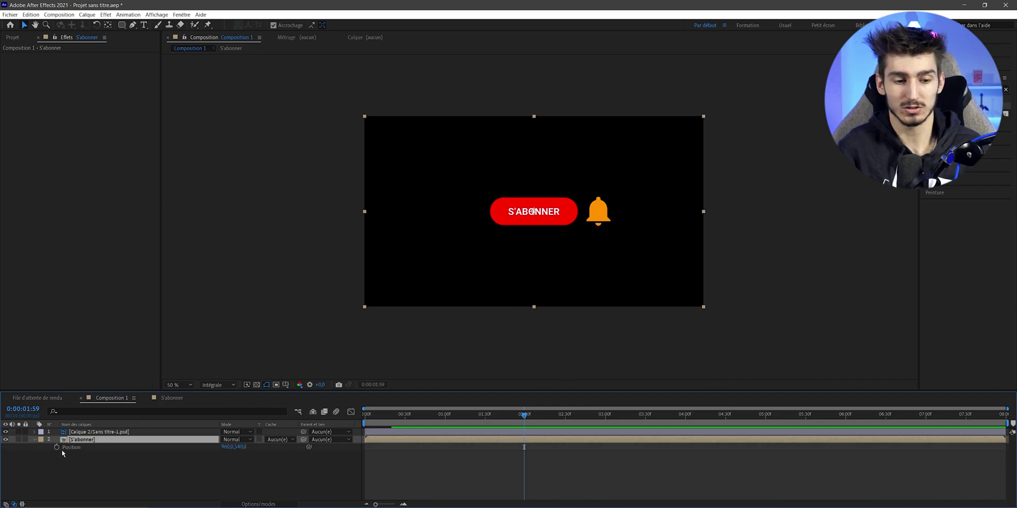
# - Keyframe the S'abonner button's position and slide it left to X 836 at 02:17
pyautogui.click(56, 448)
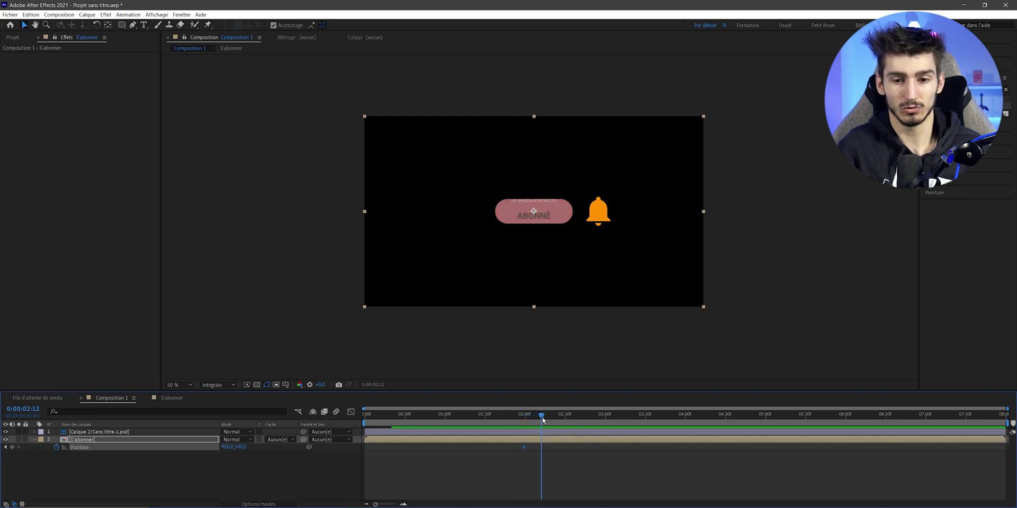
pyautogui.moveTo(527, 418); pyautogui.dragTo(548, 416)
pyautogui.moveTo(227, 448); pyautogui.dragTo(163, 450)
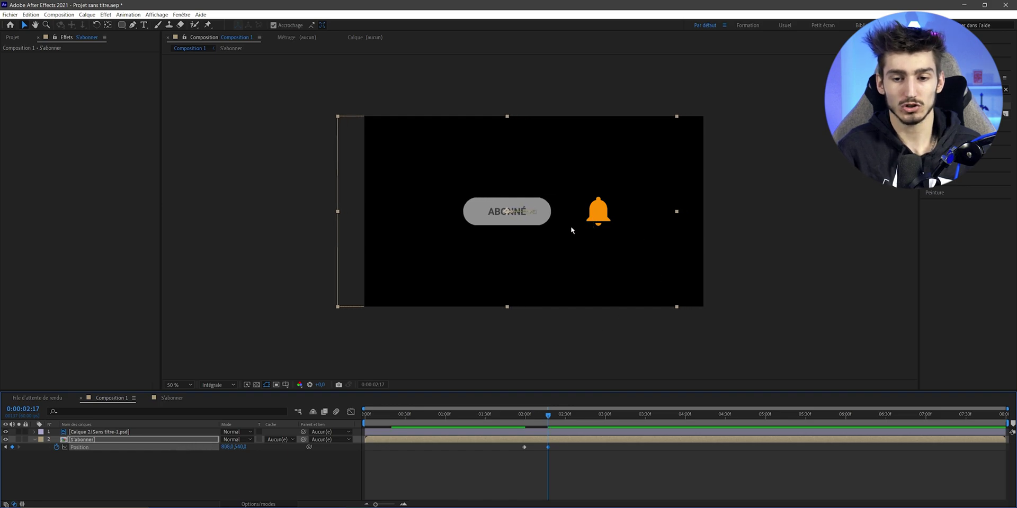
# - Move the orange bell (Calque 2) left beside the button and shrink it to 70% scale
pyautogui.click(598, 214)
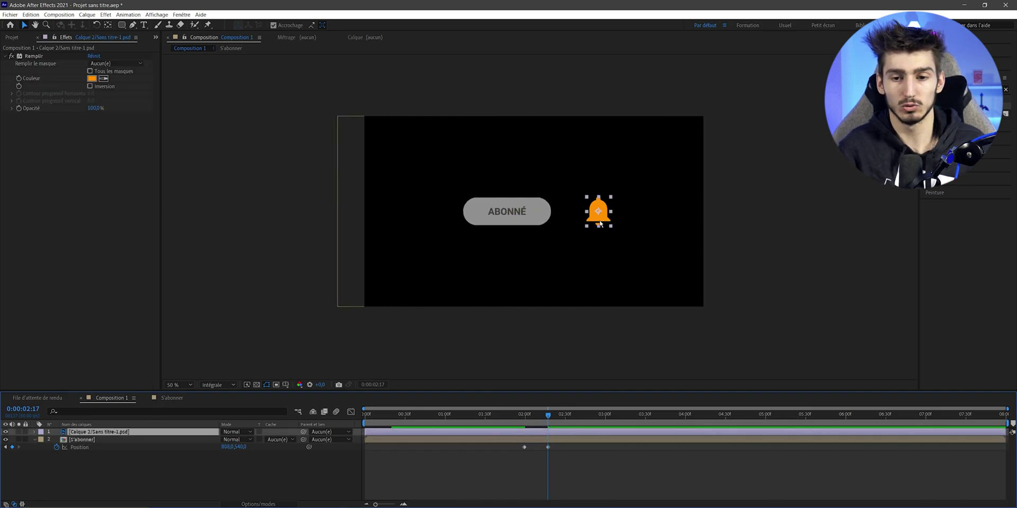
pyautogui.moveTo(600, 224); pyautogui.dragTo(578, 225)
pyautogui.press('s')
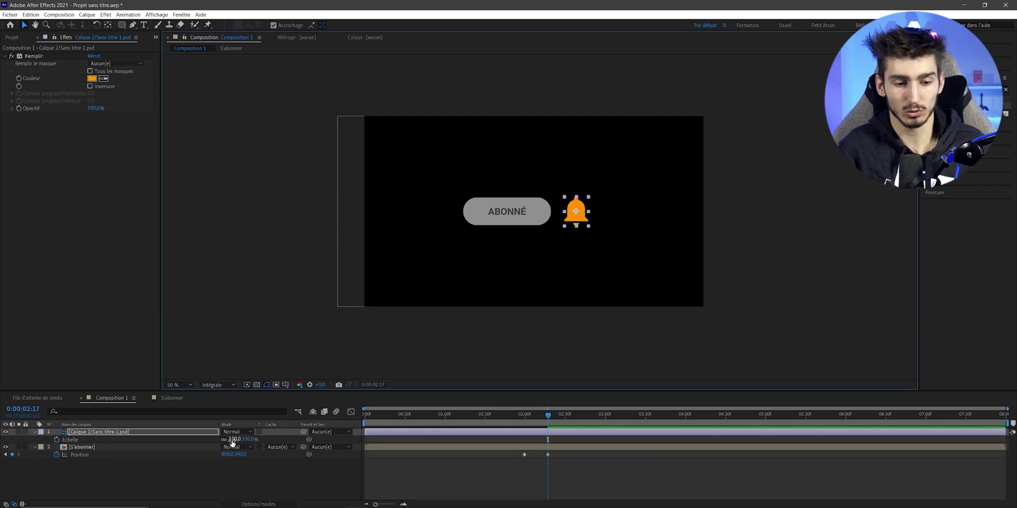
pyautogui.moveTo(231, 439); pyautogui.dragTo(216, 440)
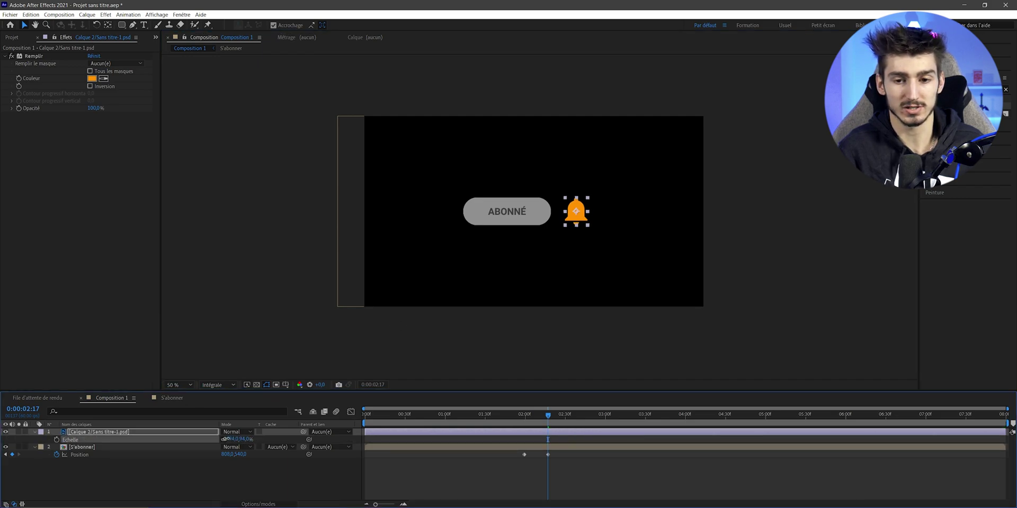
pyautogui.click(590, 313)
pyautogui.click(73, 431)
pyautogui.press('p')
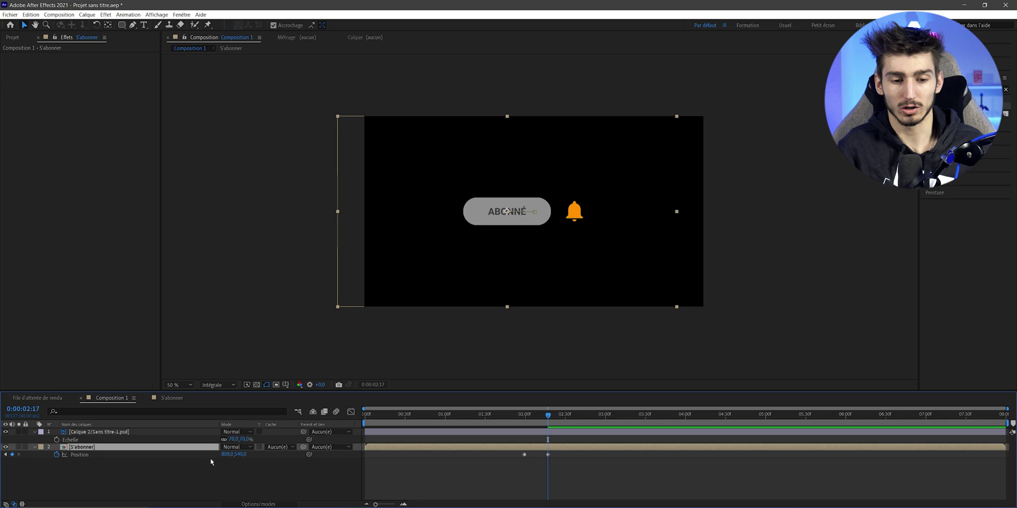
pyautogui.moveTo(547, 415)
pyautogui.mouseDown()
pyautogui.moveTo(522, 422)
pyautogui.moveTo(549, 425)
pyautogui.moveTo(518, 430)
pyautogui.moveTo(547, 431)
pyautogui.mouseUp()
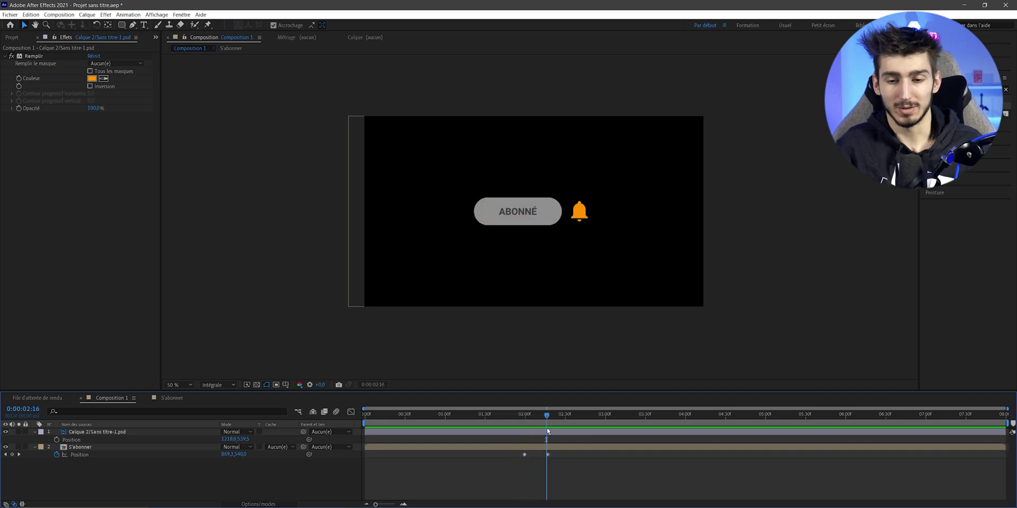
# - Keyframe the bell's position at 01:59, tucked left behind the button
pyautogui.scroll(2, 602, 222)
pyautogui.click(503, 432)
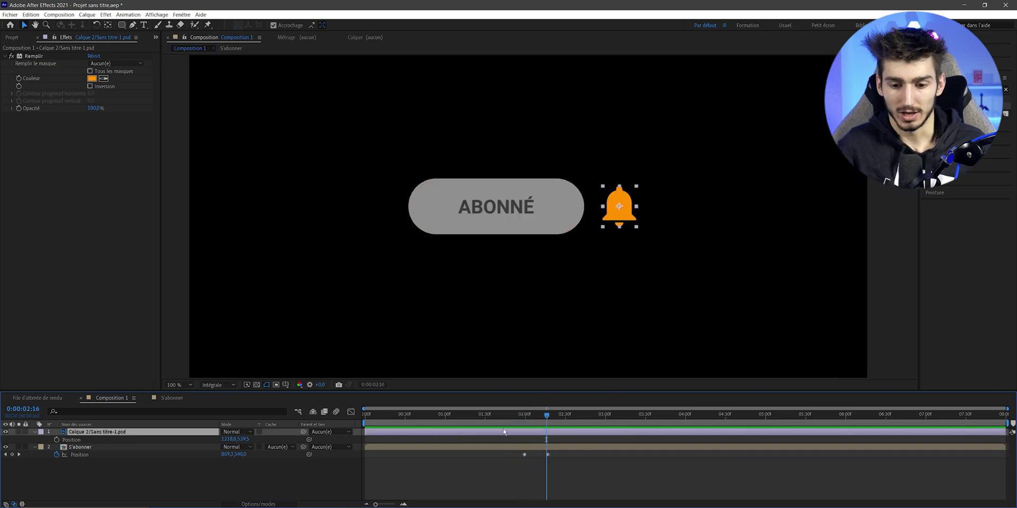
pyautogui.moveTo(529, 418); pyautogui.dragTo(525, 419)
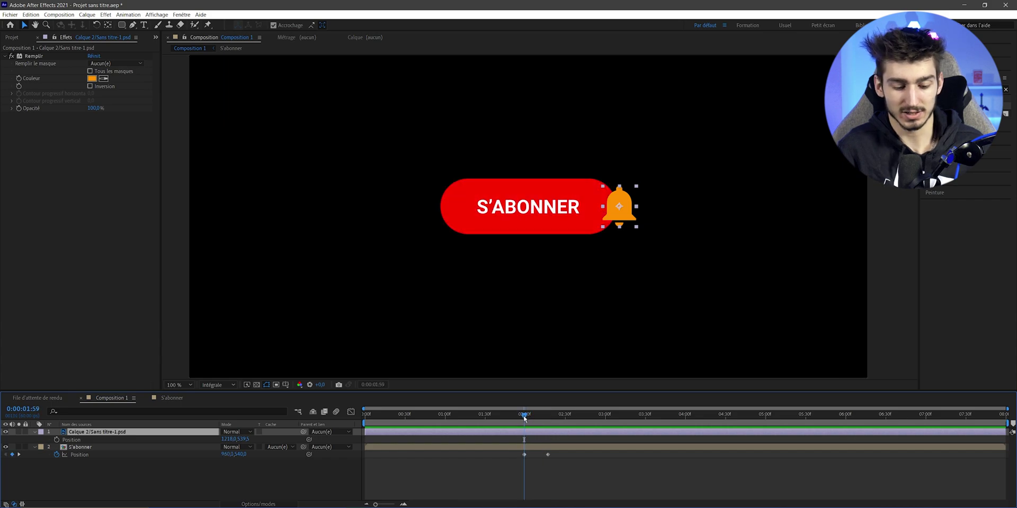
pyautogui.click(57, 440)
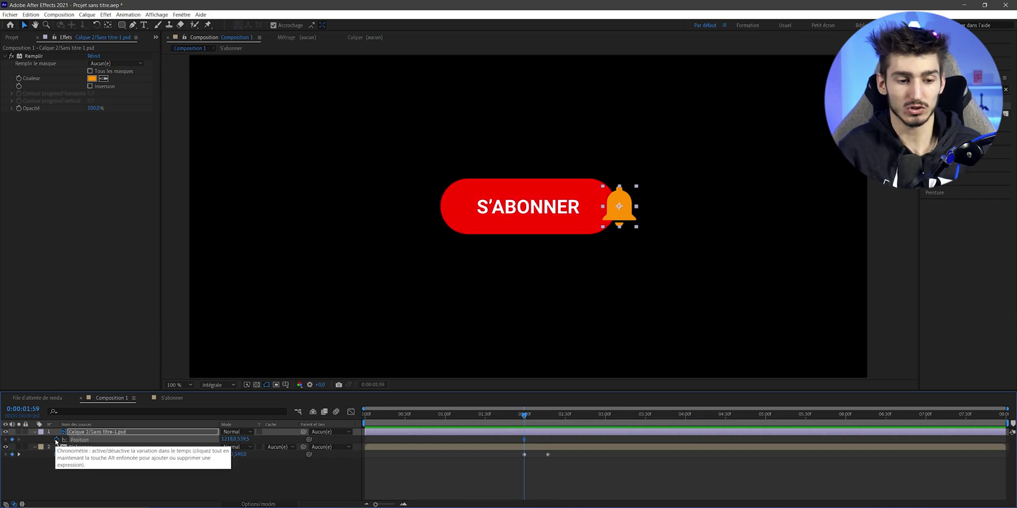
pyautogui.click(19, 454)
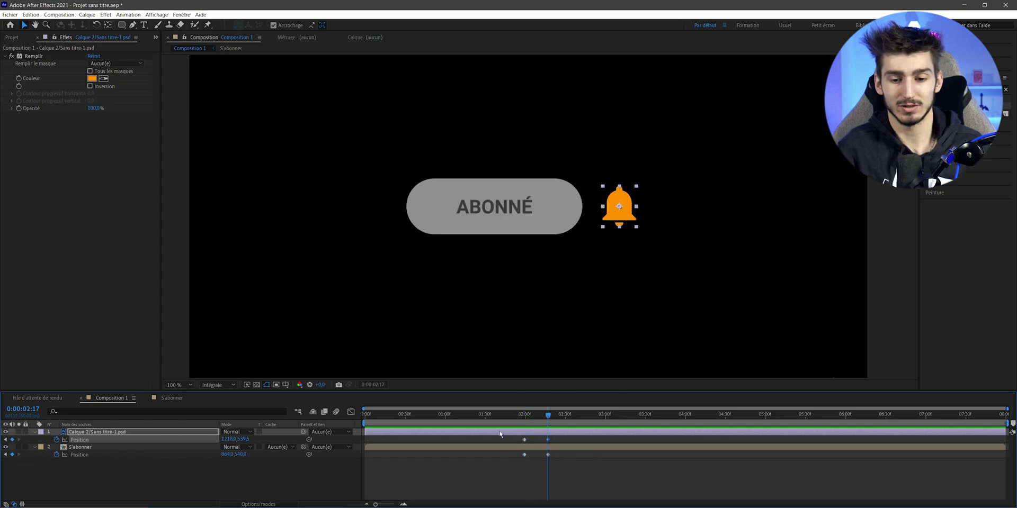
pyautogui.click(525, 417)
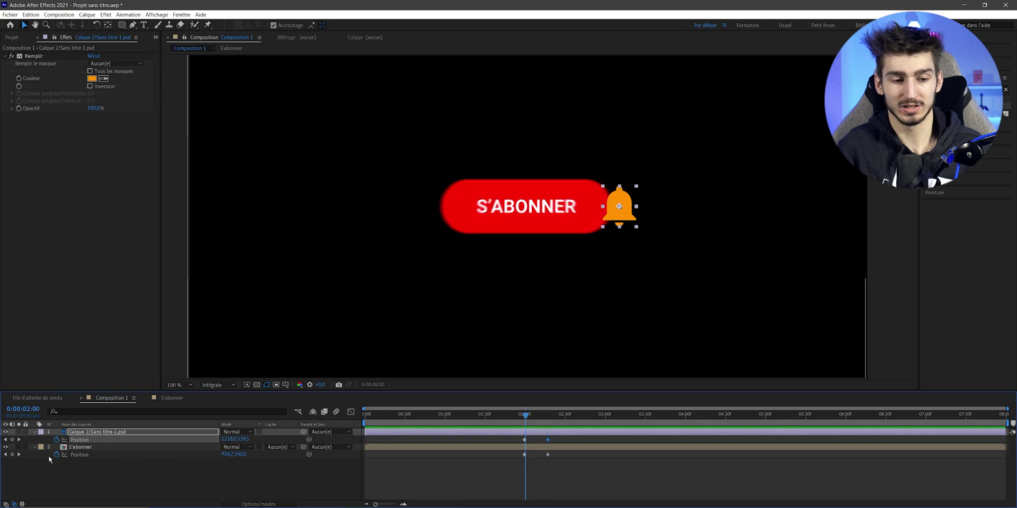
pyautogui.click(5, 440)
pyautogui.moveTo(228, 440)
pyautogui.mouseDown()
pyautogui.moveTo(116, 441)
pyautogui.moveTo(114, 461)
pyautogui.mouseUp()
# - Place the bell layer beneath S'abonner and turn on motion blur for the button layer
pyautogui.click(522, 418)
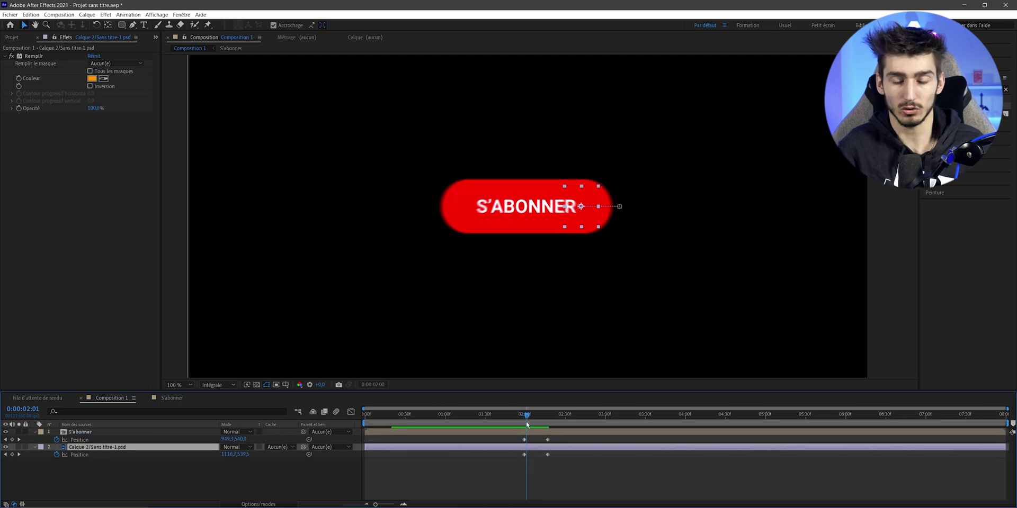
pyautogui.moveTo(522, 425); pyautogui.dragTo(547, 418)
pyautogui.press('F4')
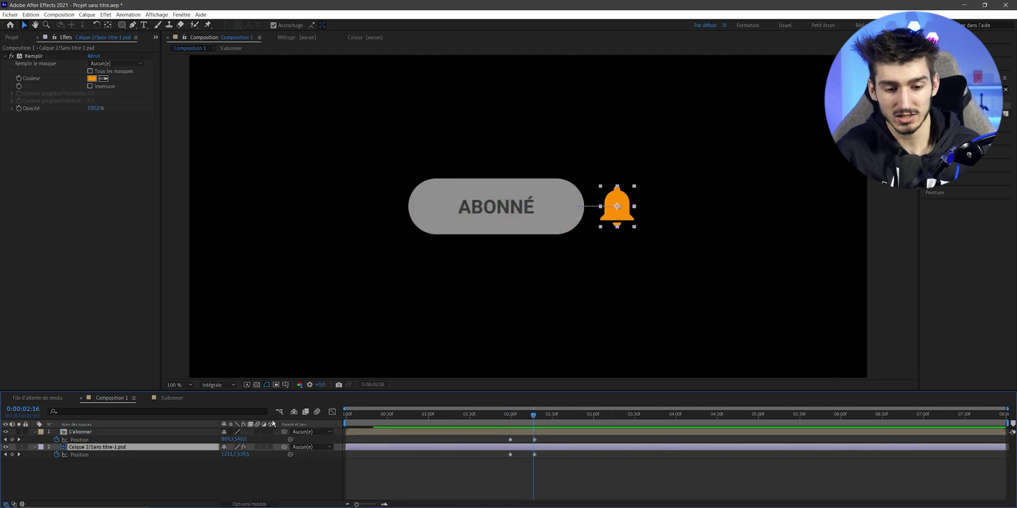
pyautogui.click(257, 432)
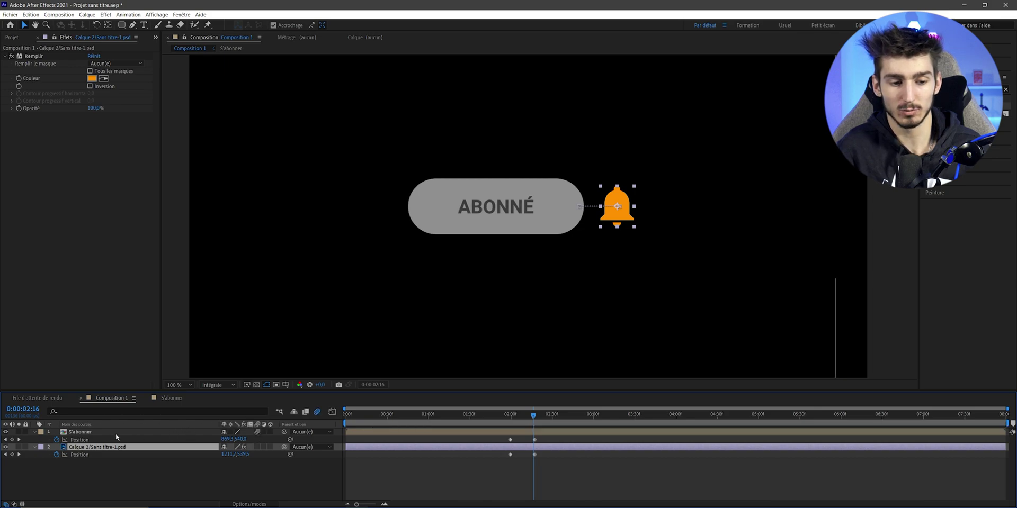
pyautogui.press('j')
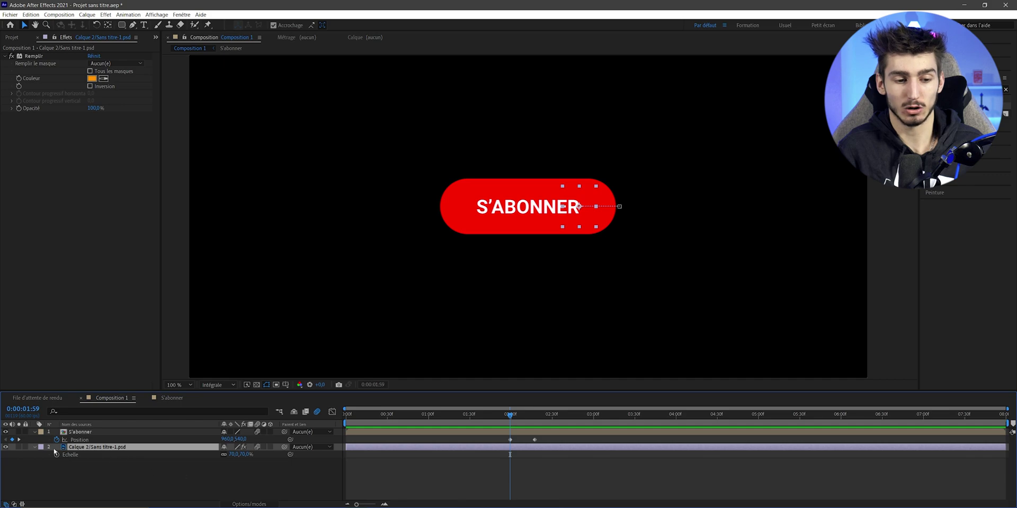
# - Keyframe the bell's scale at 0% at 01:59 so it grows to 70% by 02:17
pyautogui.click(57, 455)
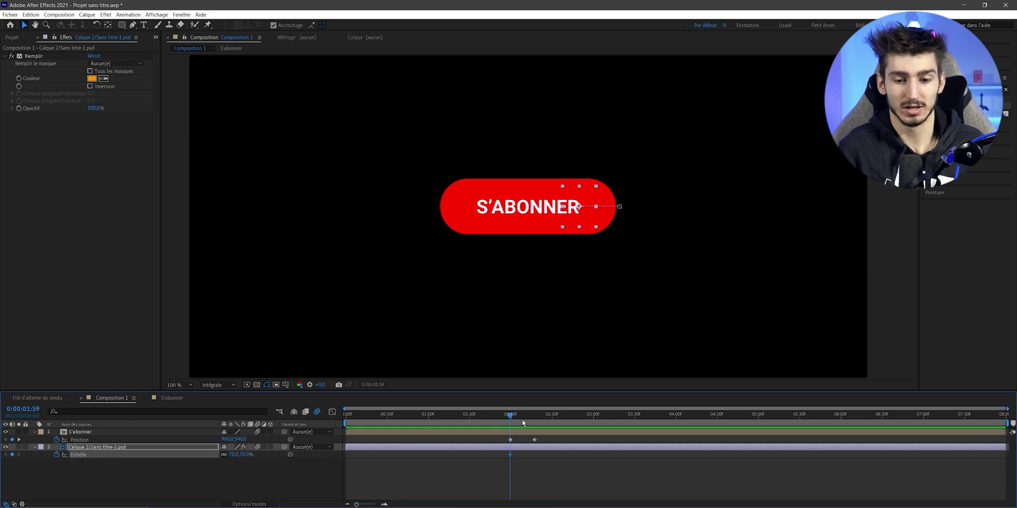
pyautogui.click(535, 418)
pyautogui.moveTo(536, 418); pyautogui.dragTo(510, 419)
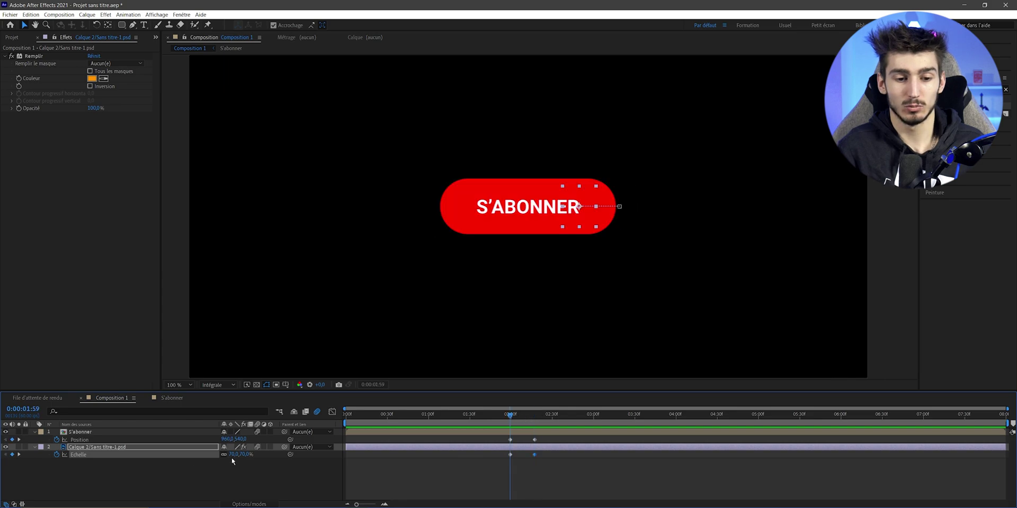
pyautogui.click(233, 454)
pyautogui.write('0')
pyautogui.press('Return')
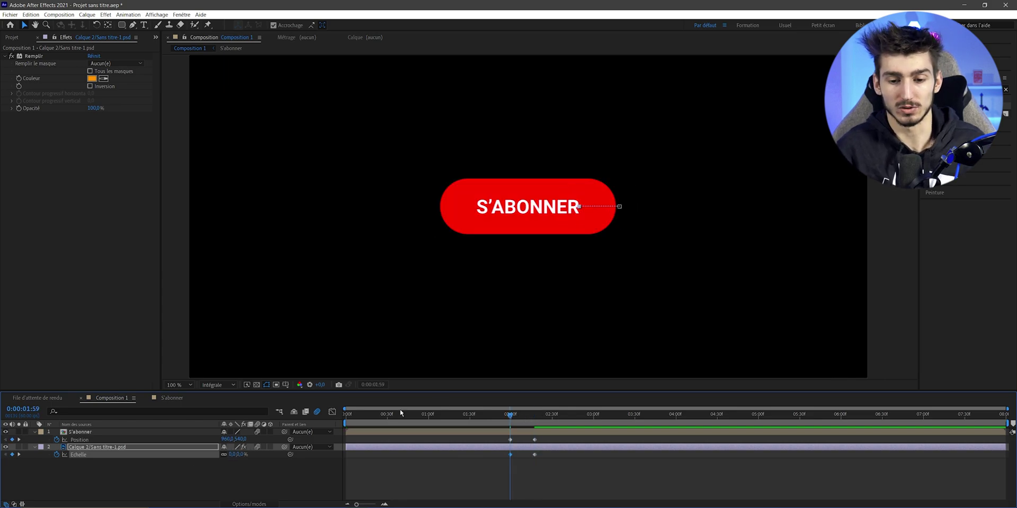
pyautogui.press('k')
# - Ease both scale keyframes with a curve that rises sharply then settles, and preview it
pyautogui.click(566, 492)
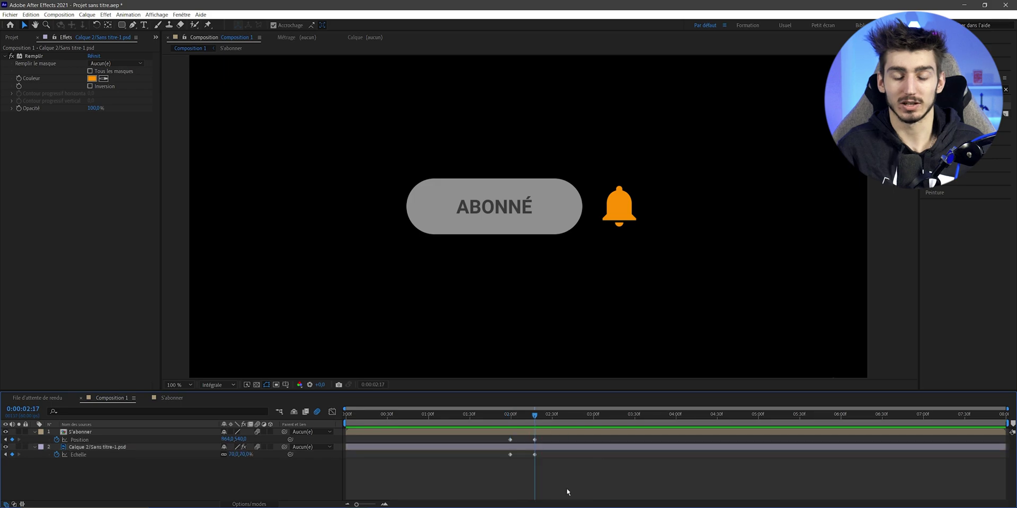
pyautogui.moveTo(564, 478); pyautogui.dragTo(490, 453)
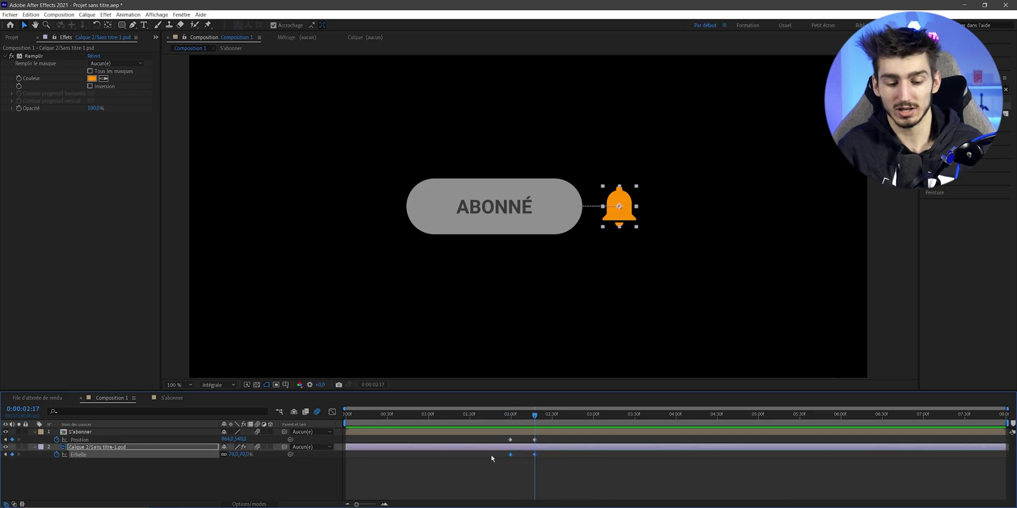
pyautogui.hotkey('shift', 'F3')
pyautogui.click(527, 424)
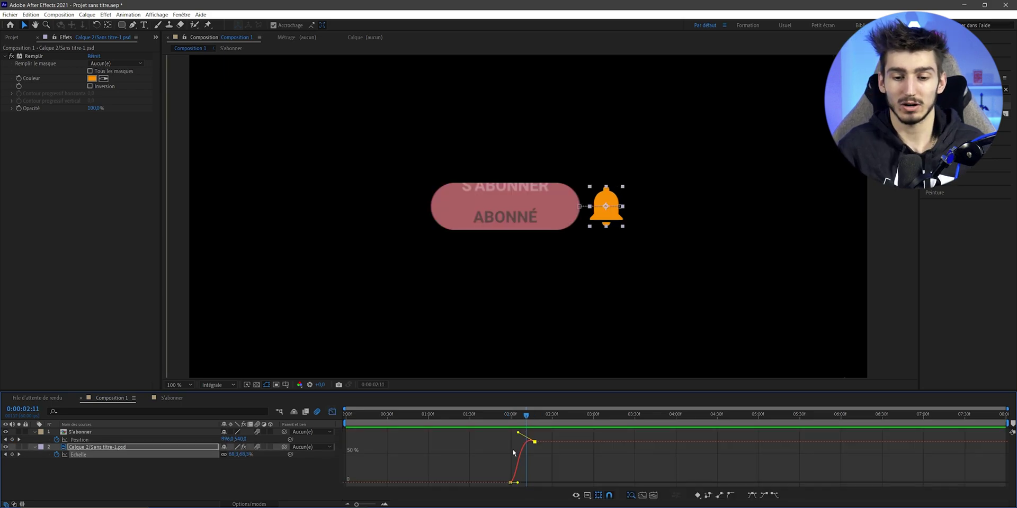
pyautogui.moveTo(517, 433); pyautogui.dragTo(527, 416)
pyautogui.press('space')
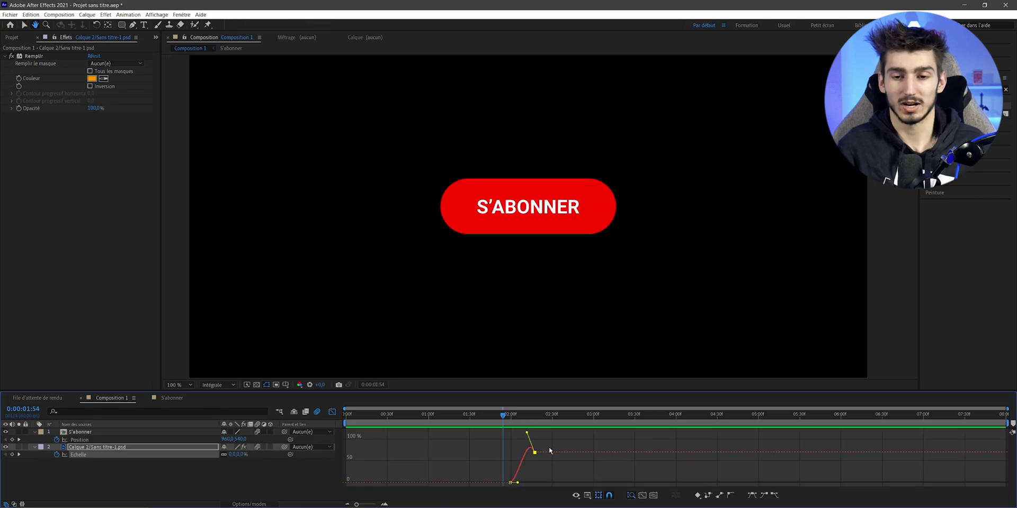
pyautogui.hotkey('shift', 'F3')
pyautogui.press(',')
pyautogui.click(538, 426)
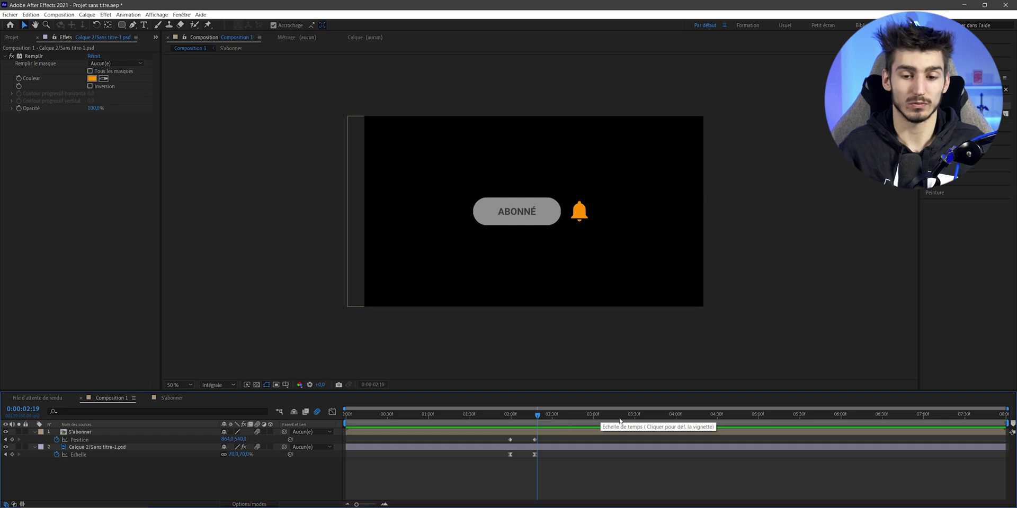
pyautogui.moveTo(636, 415); pyautogui.dragTo(648, 416)
pyautogui.click(85, 448)
# - Rename the bell layer to 'cloche'
pyautogui.rightClick(84, 452)
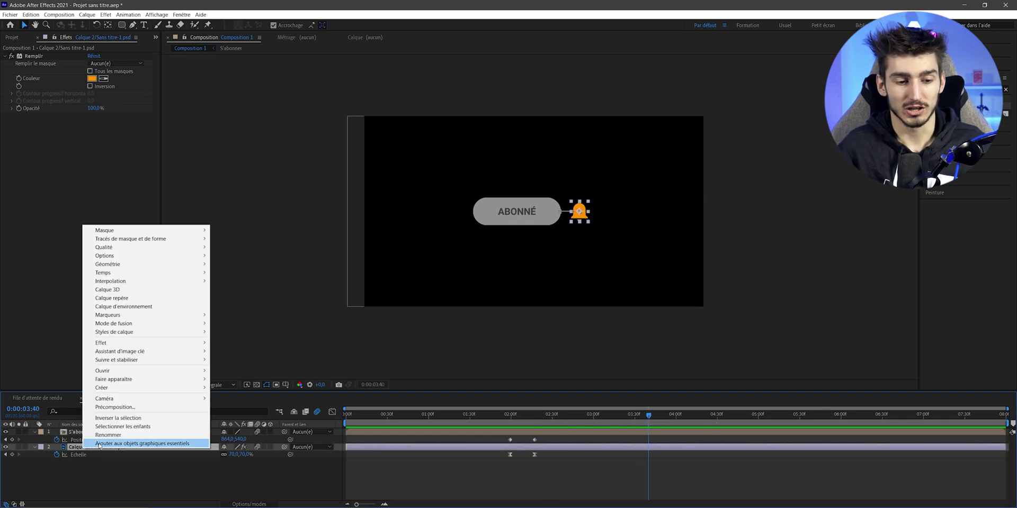
pyautogui.press('Escape')
pyautogui.press('Return')
pyautogui.write('cloche')
pyautogui.press('Return')
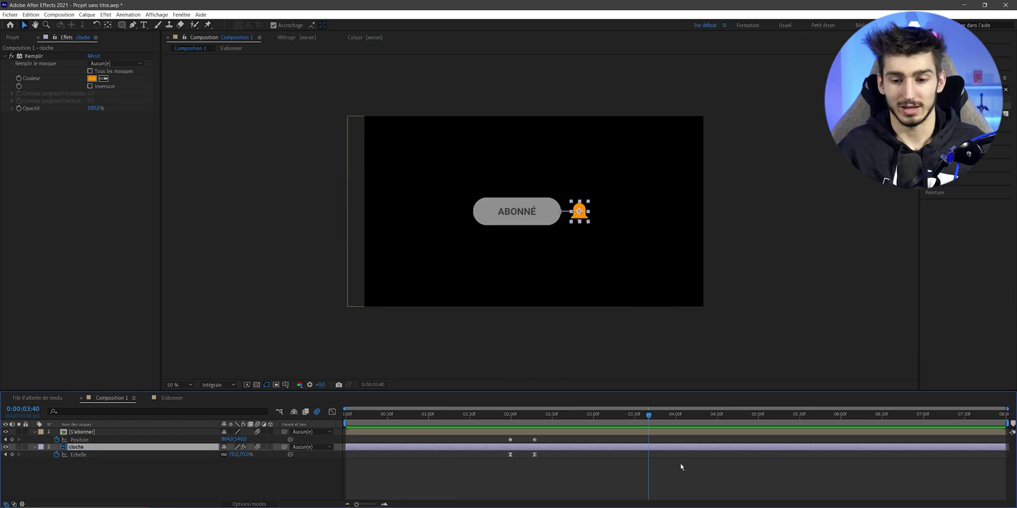
# - Add a bell scale keyframe at 03:40 and bend its curve into an easing dip
pyautogui.keyDown('alt'); pyautogui.scroll(2, 680, 462); pyautogui.keyUp('alt')
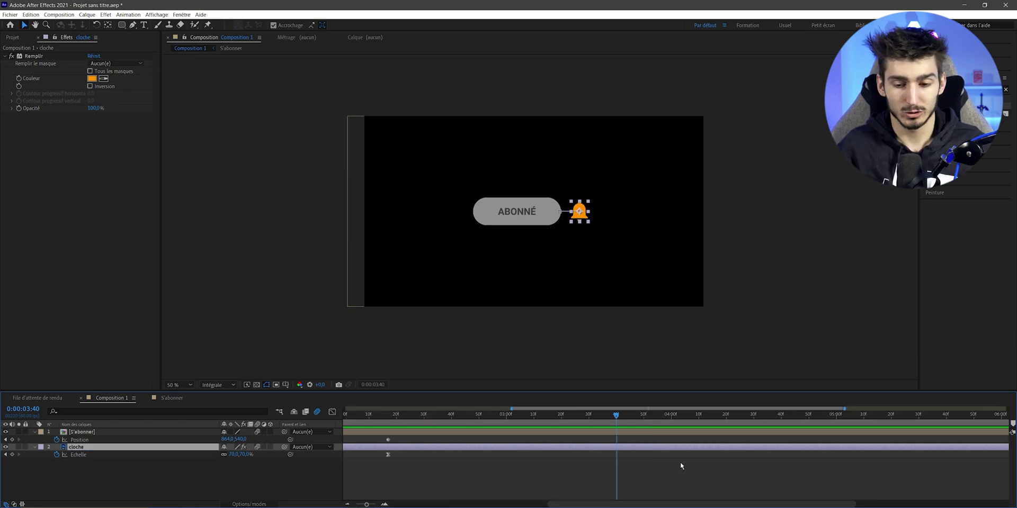
pyautogui.click(12, 455)
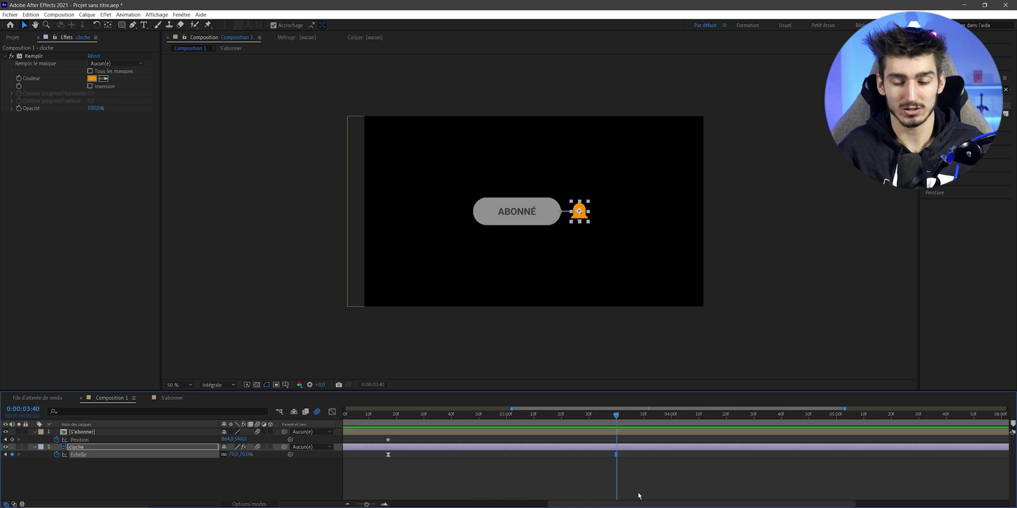
pyautogui.keyDown('alt'); pyautogui.scroll(2, 700, 470); pyautogui.keyUp('alt')
pyautogui.click(586, 416)
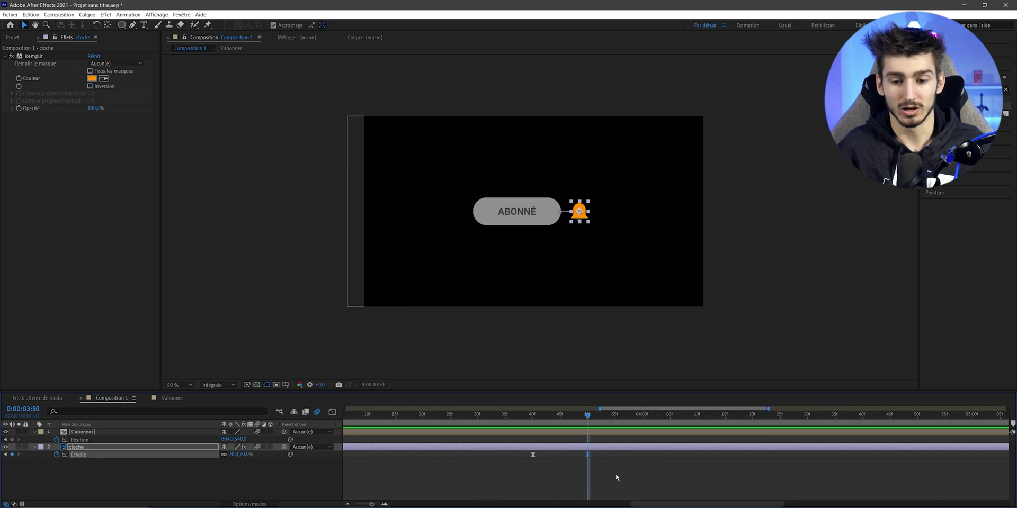
pyautogui.moveTo(616, 476); pyautogui.dragTo(511, 453)
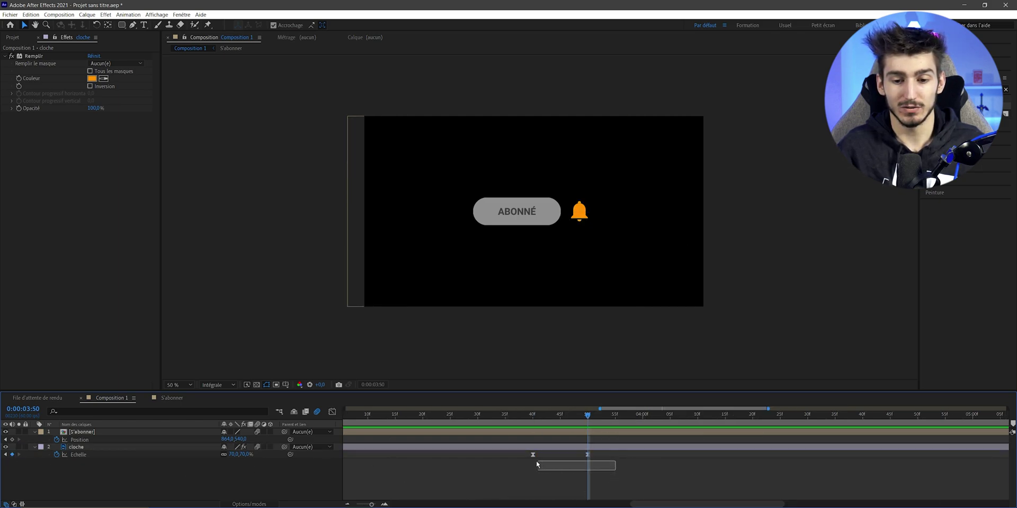
pyautogui.click(333, 413)
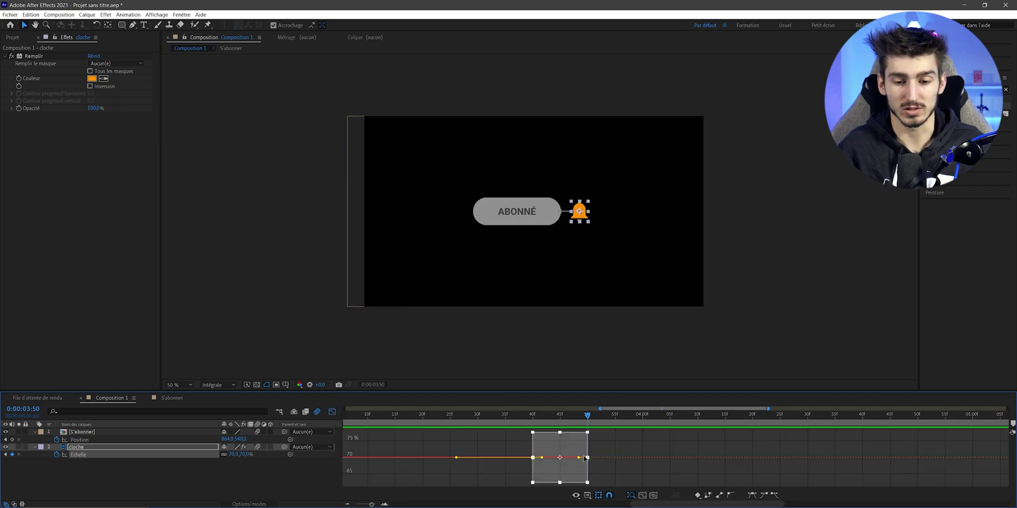
pyautogui.scroll(3, 579, 439)
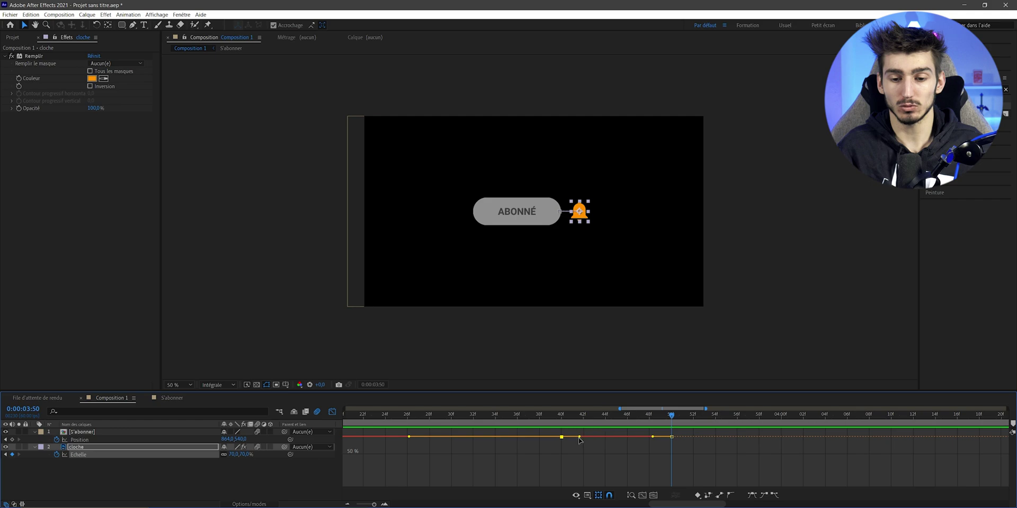
pyautogui.moveTo(579, 438); pyautogui.dragTo(605, 462)
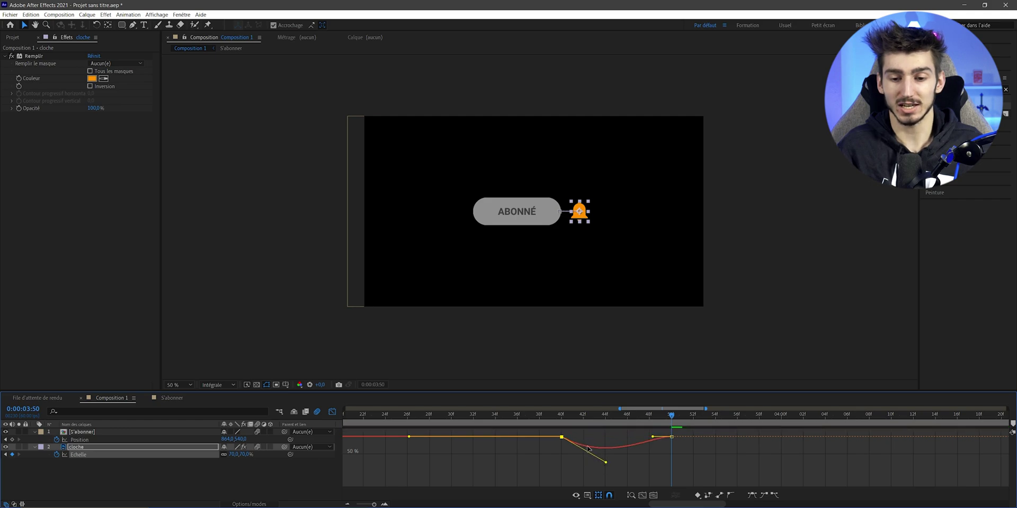
# - Preview and deepen the scale dip, then undo the last two curve adjustments
pyautogui.press('space')
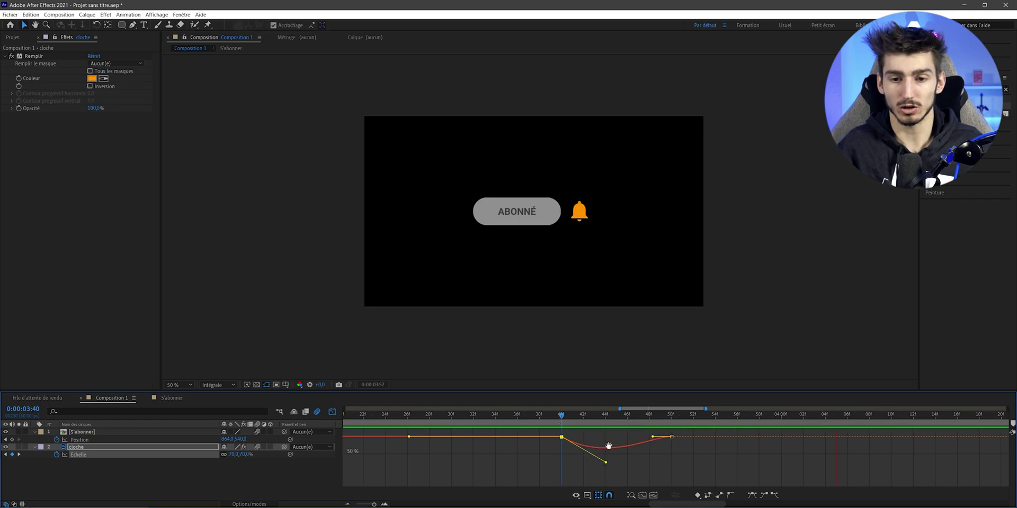
pyautogui.press('space')
pyautogui.moveTo(605, 462)
pyautogui.mouseDown()
pyautogui.moveTo(658, 492)
pyautogui.moveTo(587, 495)
pyautogui.moveTo(539, 462)
pyautogui.moveTo(544, 490)
pyautogui.mouseUp()
pyautogui.press('space')
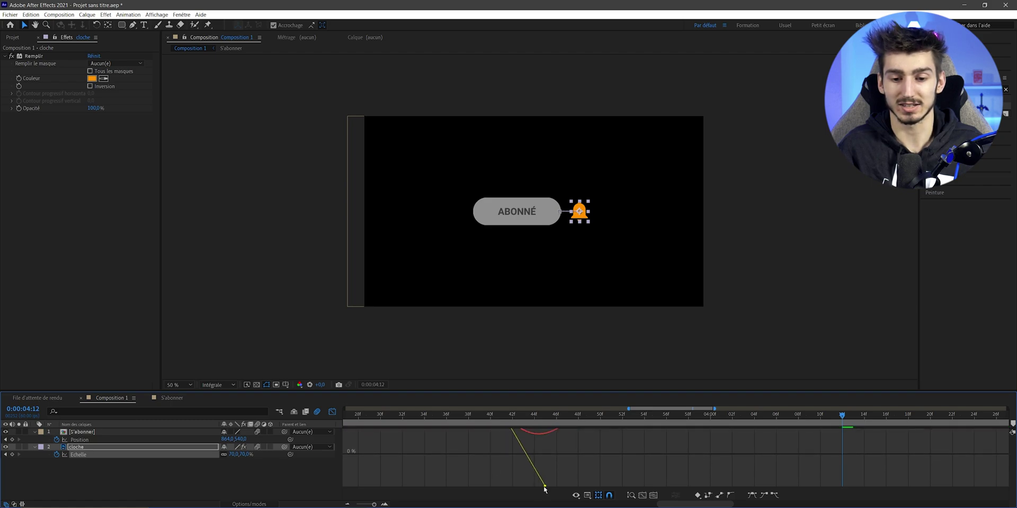
pyautogui.press('-')
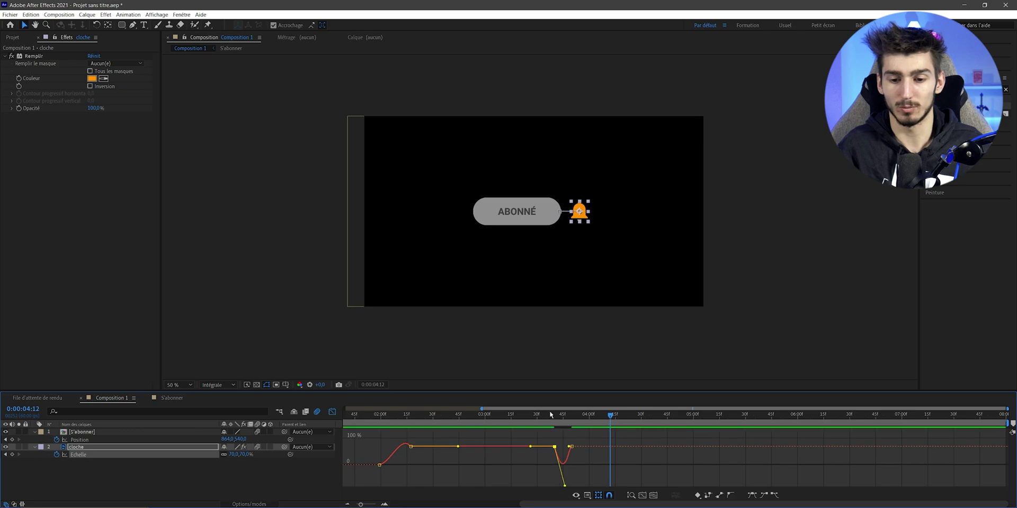
pyautogui.click(552, 415)
pyautogui.hotkey('ctrl', 'z')
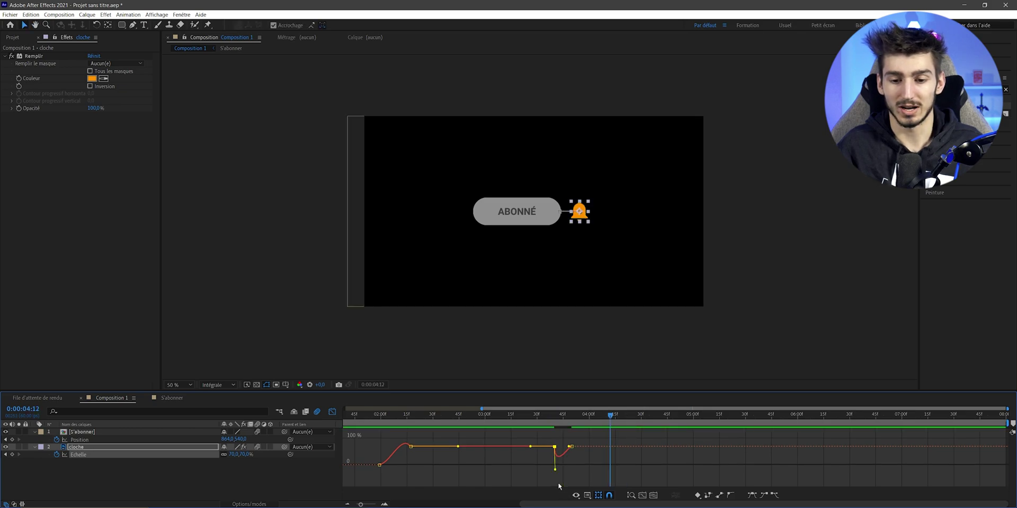
pyautogui.hotkey('ctrl', 'z')
# - Leave the Graph Editor at 3:40 and inspect the bell at 100% zoom, then 50%
pyautogui.keyDown('alt'); pyautogui.scroll(2, 563, 475); pyautogui.keyUp('alt')
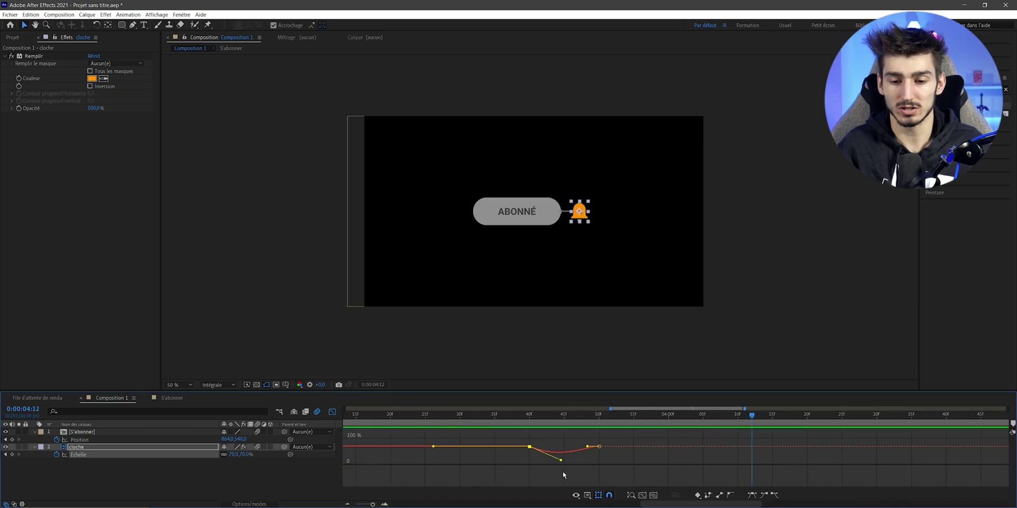
pyautogui.click(510, 415)
pyautogui.hotkey('shift', 'F3')
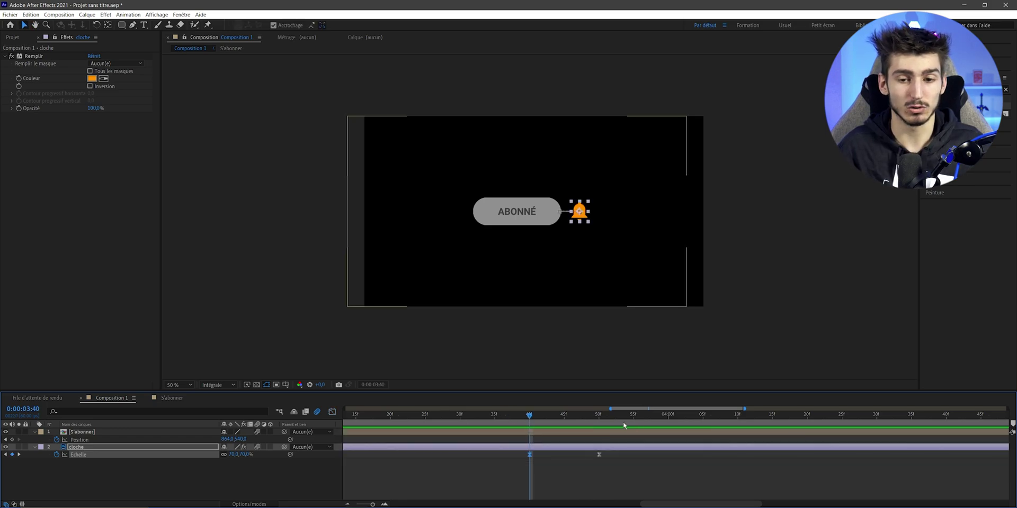
pyautogui.press('.')
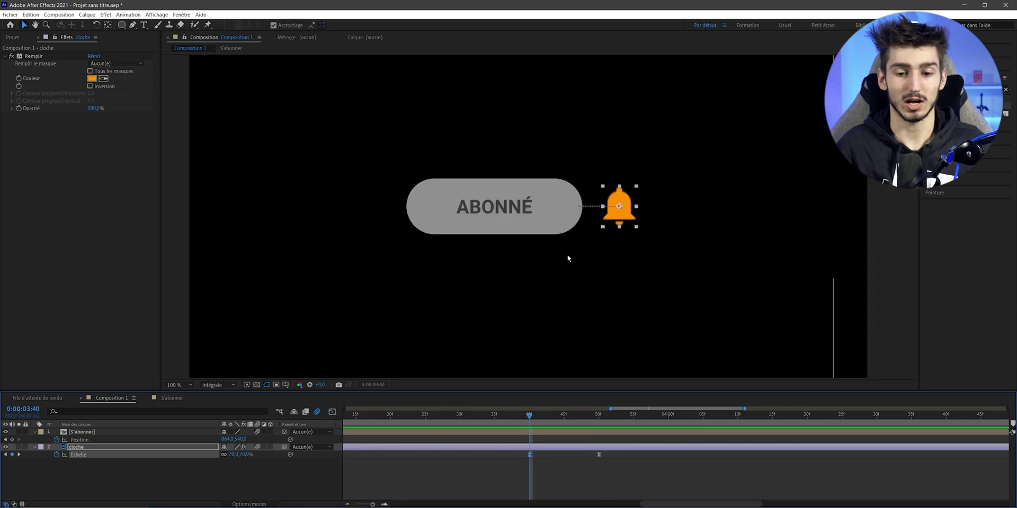
pyautogui.press(',')
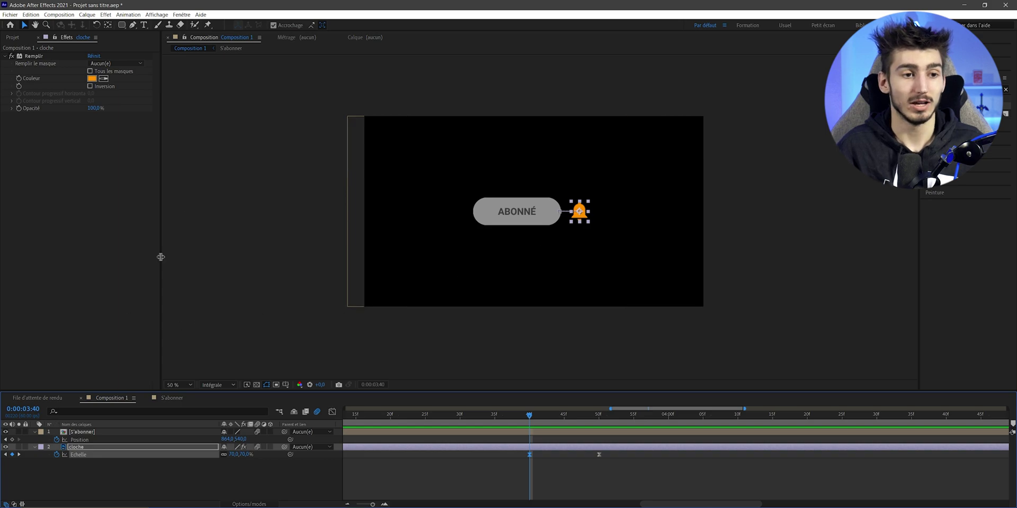
# - Keyframe the cloche Fill colour at 3:40 and change it to grey 5F5F5F at 3:50
pyautogui.click(7, 38)
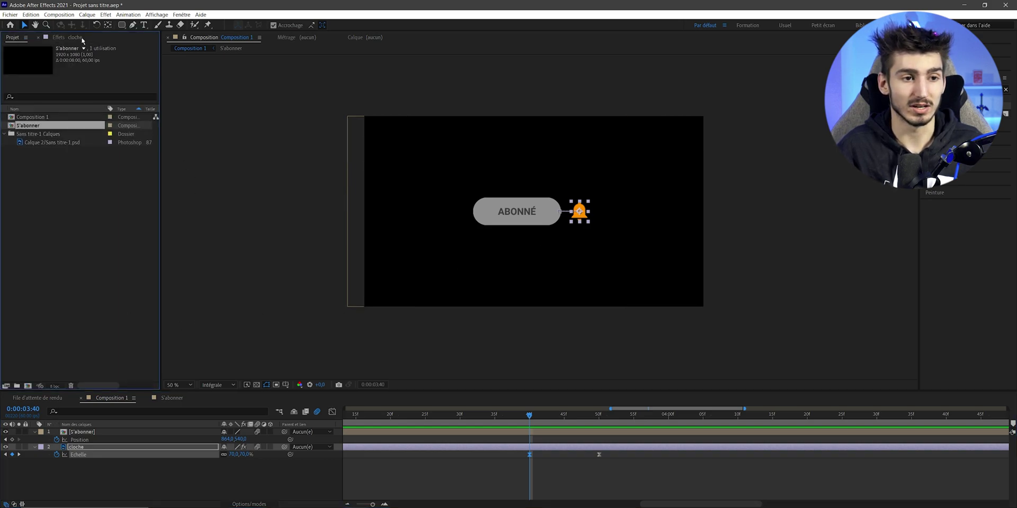
pyautogui.click(65, 37)
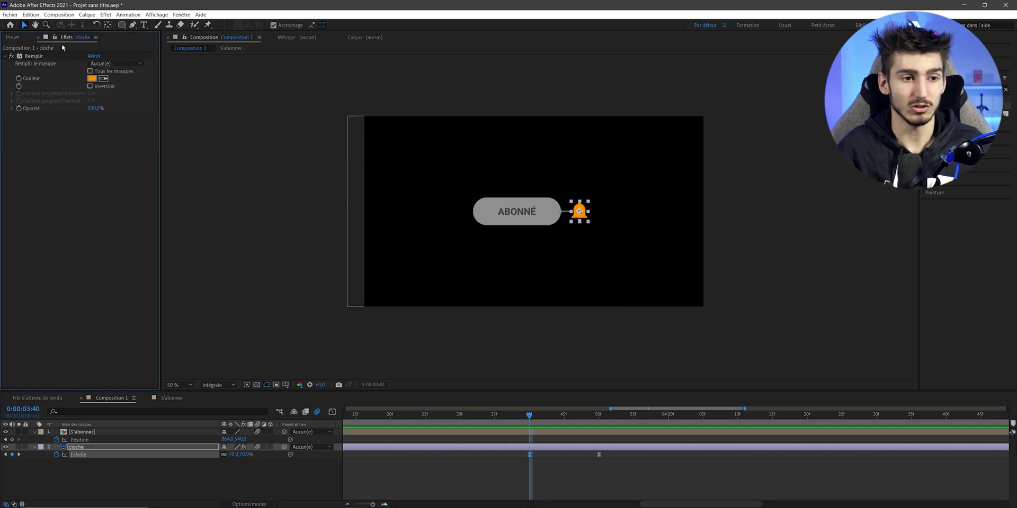
pyautogui.click(19, 79)
pyautogui.click(599, 418)
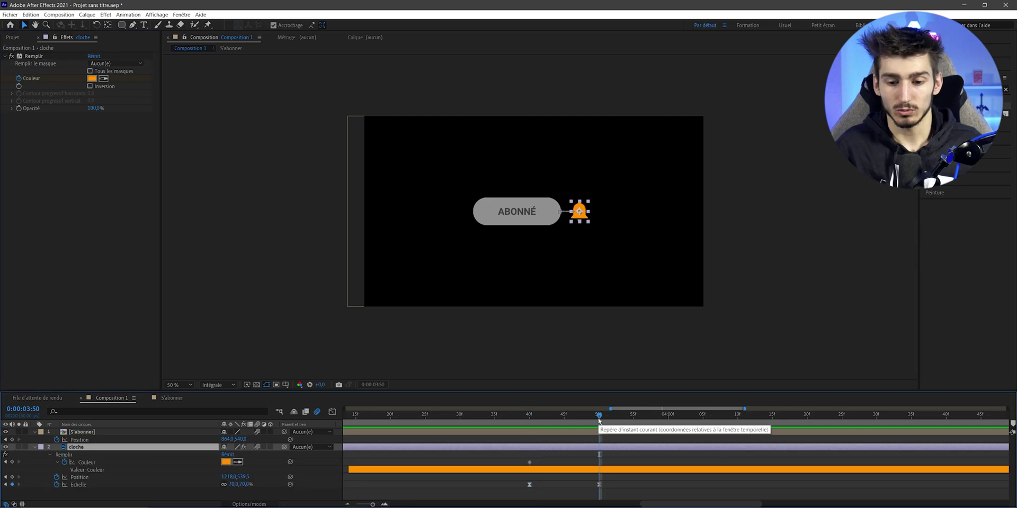
pyautogui.click(226, 463)
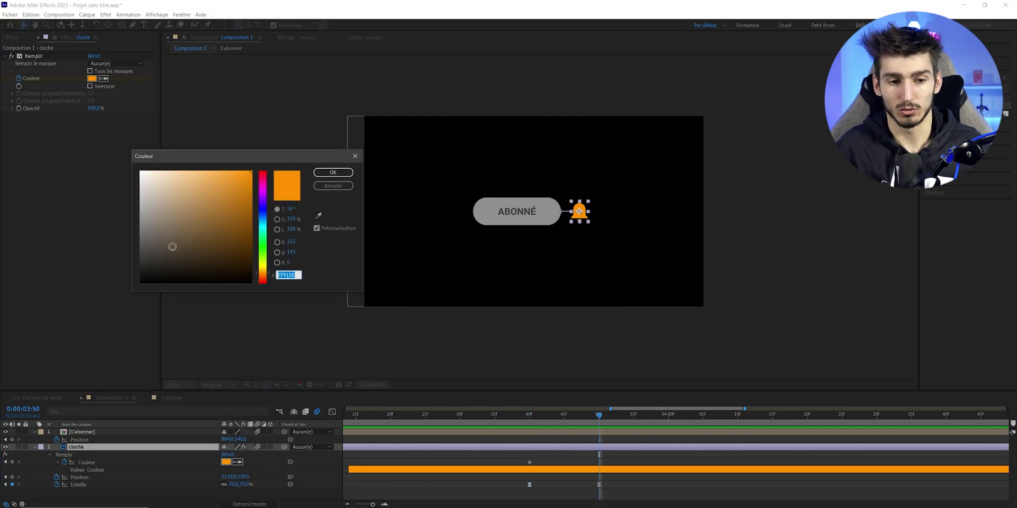
pyautogui.moveTo(170, 241); pyautogui.dragTo(124, 241)
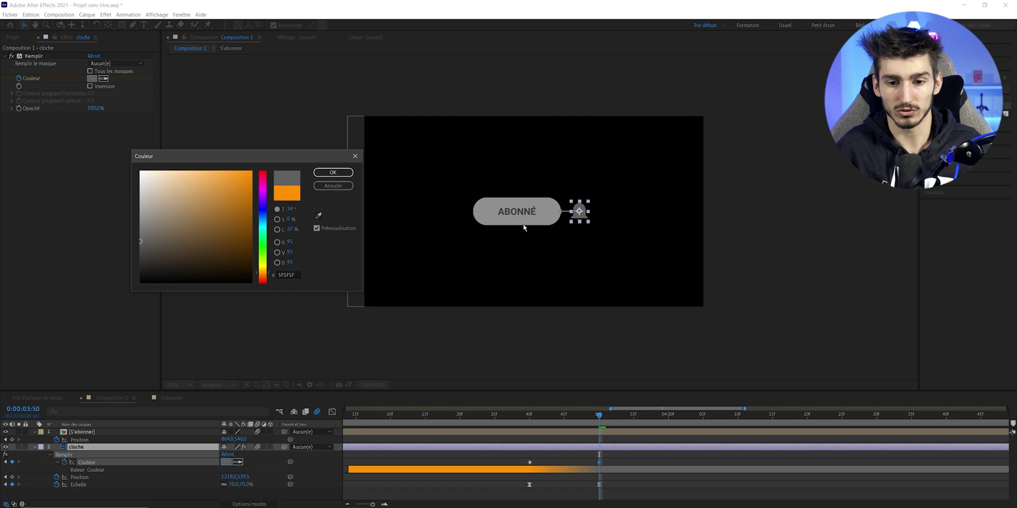
pyautogui.click(332, 172)
# - Preview the orange-to-grey fade and move to 3:41 with the bell's Rotation shown
pyautogui.press('j')
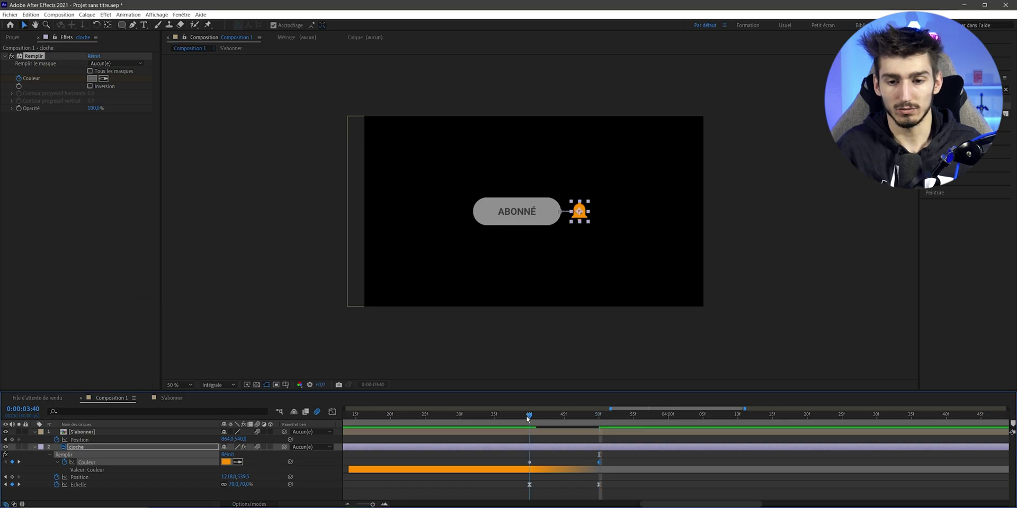
pyautogui.press('space')
pyautogui.press('space')
pyautogui.press('/')
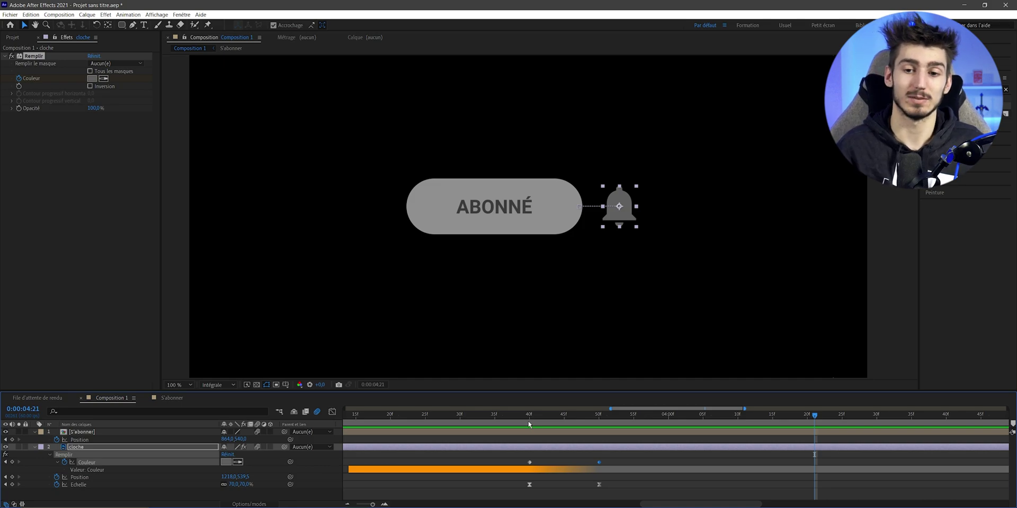
pyautogui.click(558, 418)
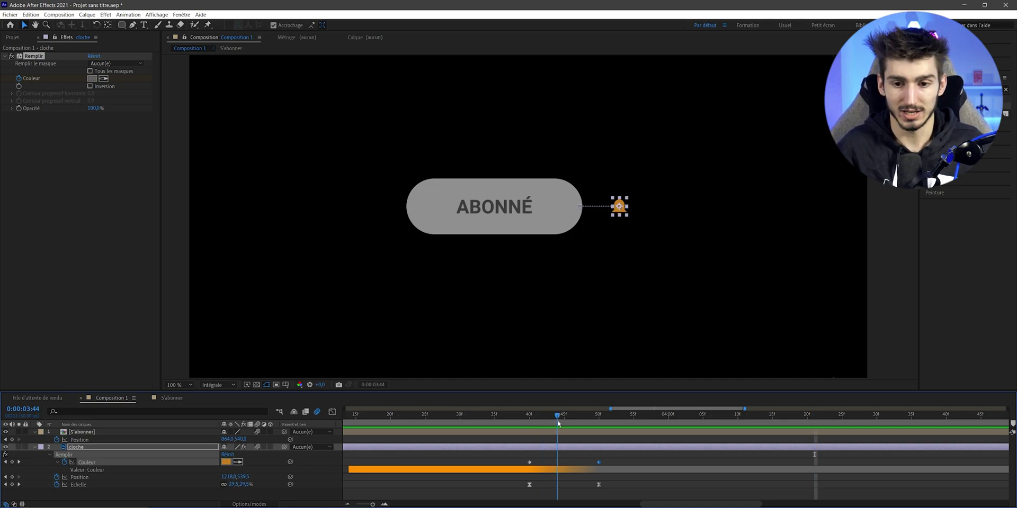
pyautogui.moveTo(557, 419); pyautogui.dragTo(537, 418)
pyautogui.press('r')
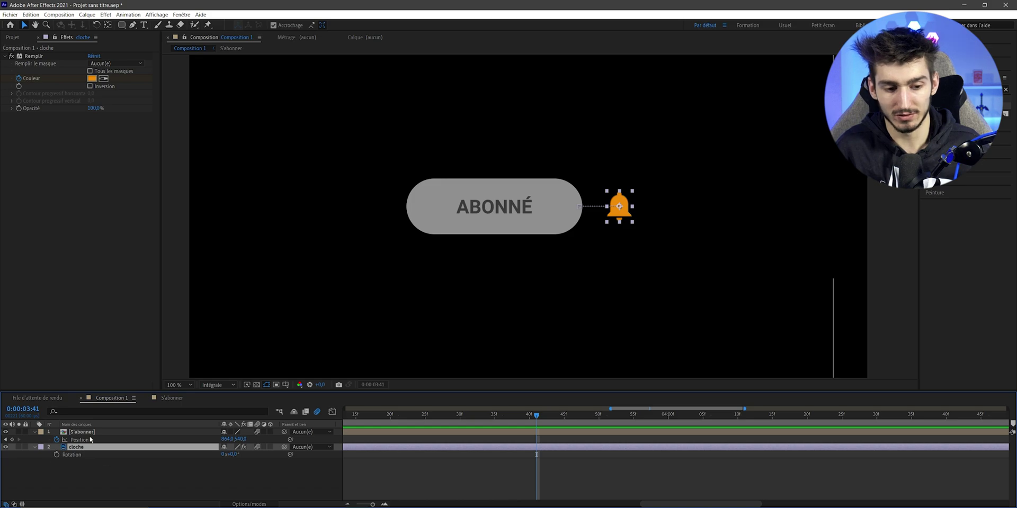
# - Keyframe the bell's rotation from 0° at 3:41 to -27° at 3:48 and +25° at 3:57
pyautogui.click(56, 455)
pyautogui.moveTo(552, 418); pyautogui.dragTo(585, 419)
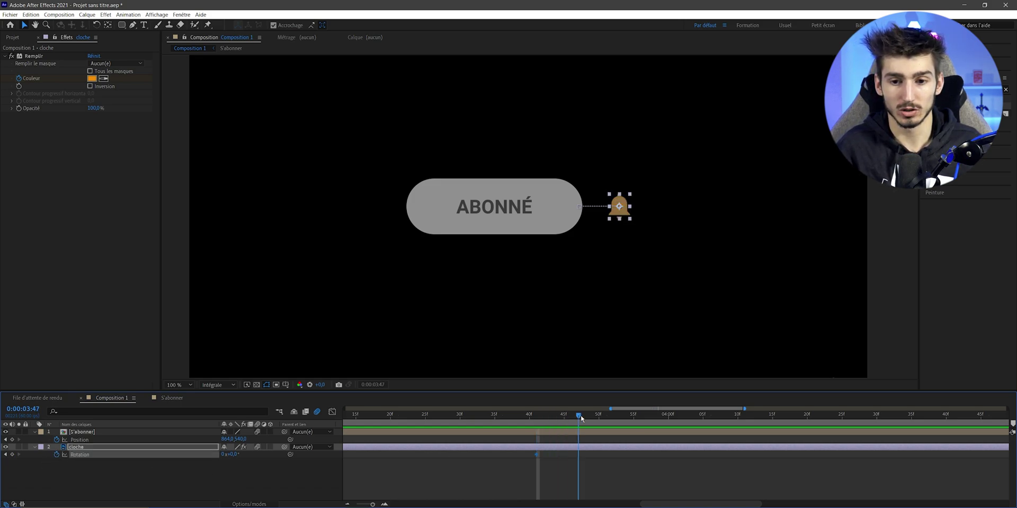
pyautogui.moveTo(235, 454); pyautogui.dragTo(222, 455)
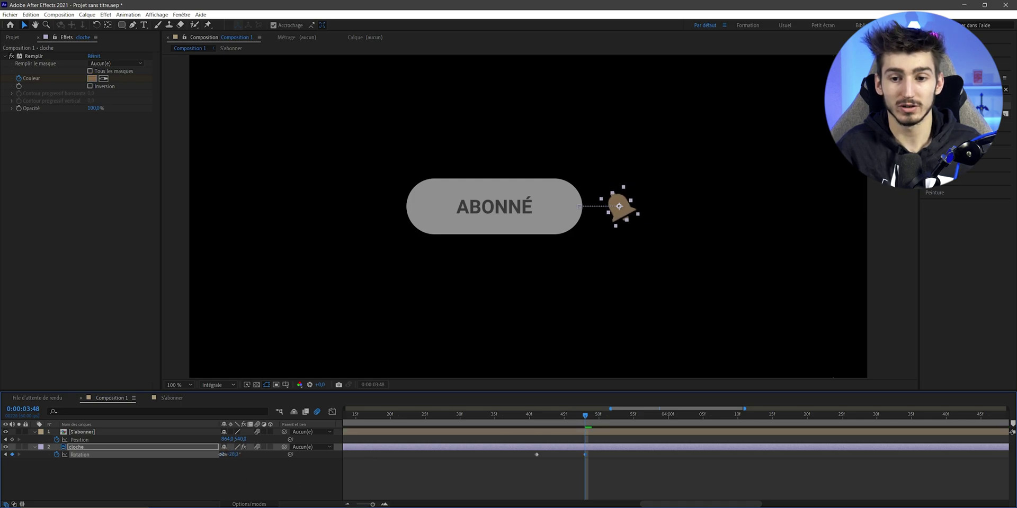
pyautogui.click(648, 417)
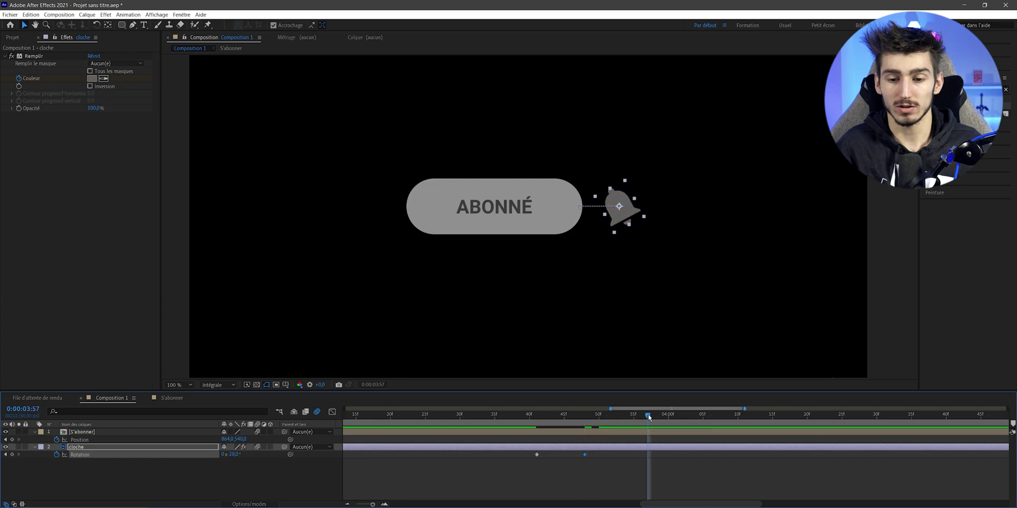
pyautogui.moveTo(234, 454); pyautogui.dragTo(260, 455)
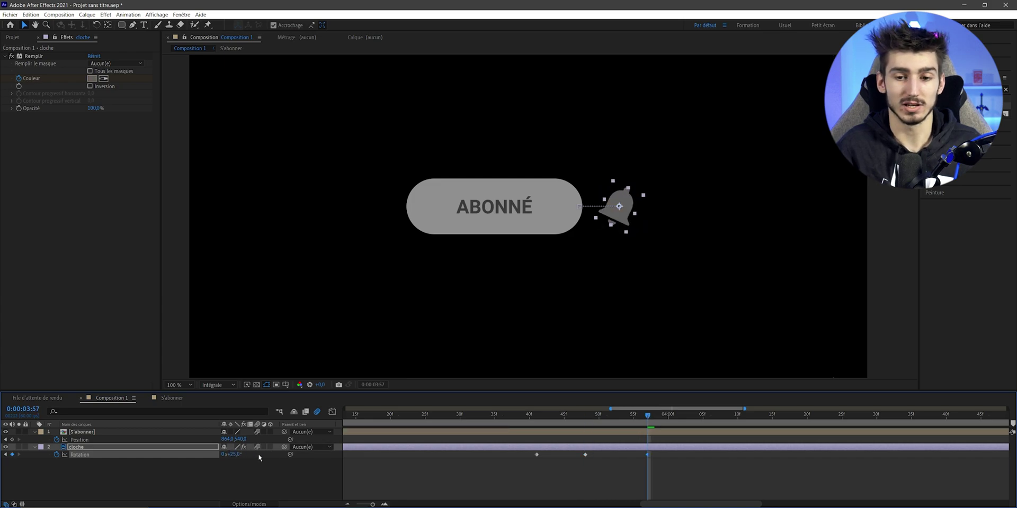
# - Settle the swing with -5° at 4:06 and 0° at 4:12, then preview the ringing
pyautogui.click(710, 416)
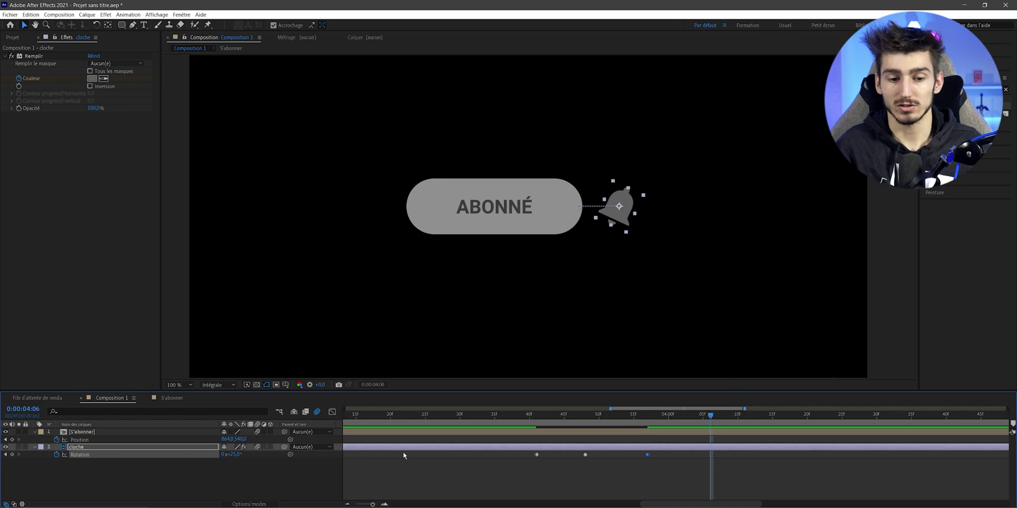
pyautogui.click(236, 454)
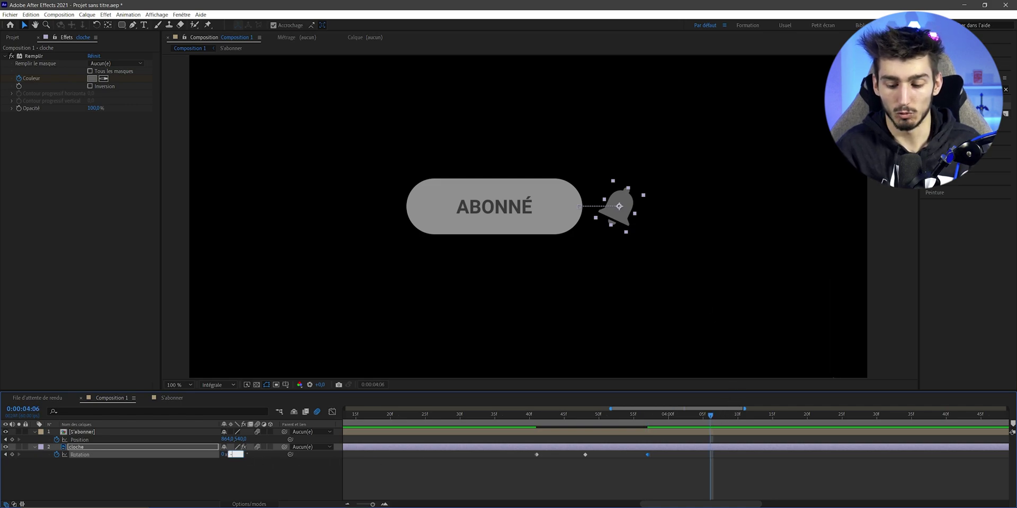
pyautogui.write('-5')
pyautogui.press('Return')
pyautogui.press('pagedown')
pyautogui.press('pagedown')
pyautogui.press('pagedown')
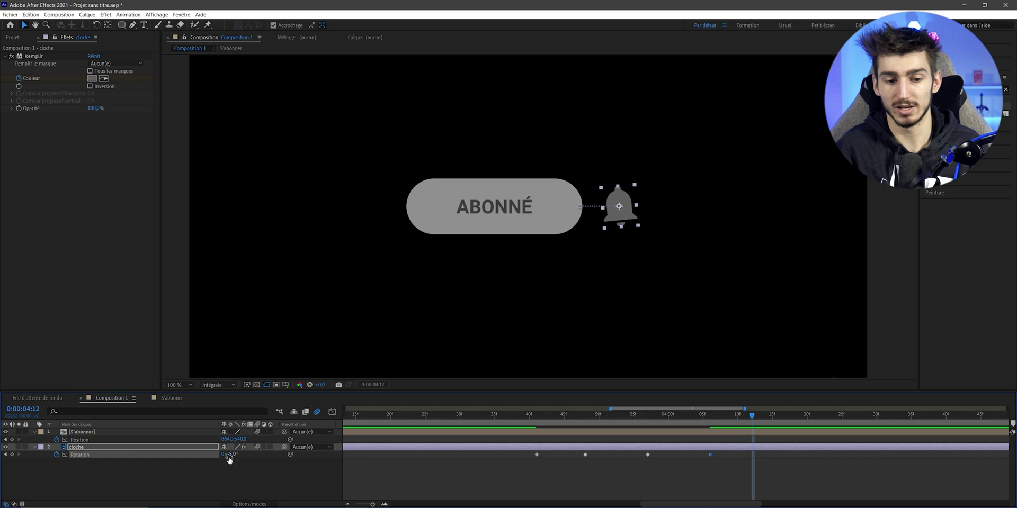
pyautogui.moveTo(229, 459); pyautogui.dragTo(232, 459)
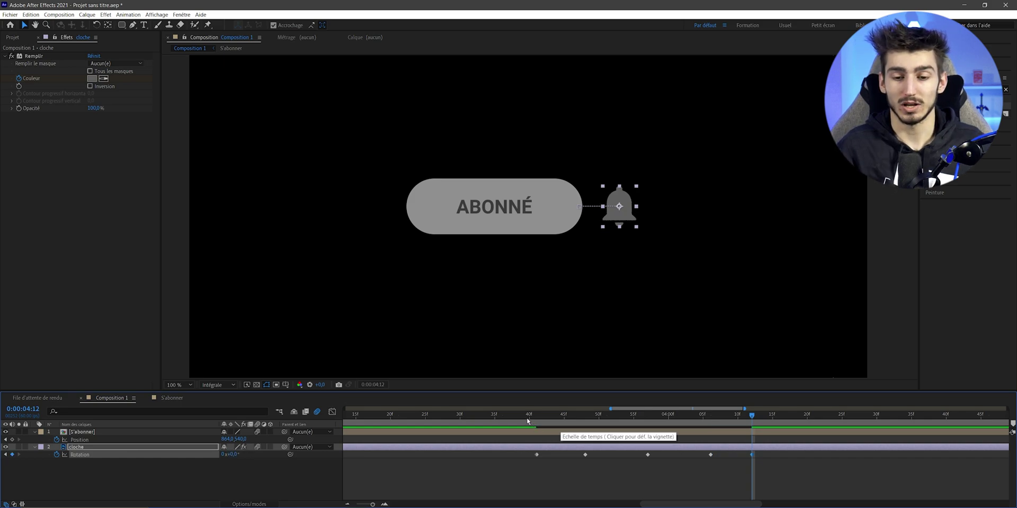
pyautogui.moveTo(528, 421)
pyautogui.mouseDown()
pyautogui.moveTo(712, 449)
pyautogui.moveTo(405, 451)
pyautogui.mouseUp()
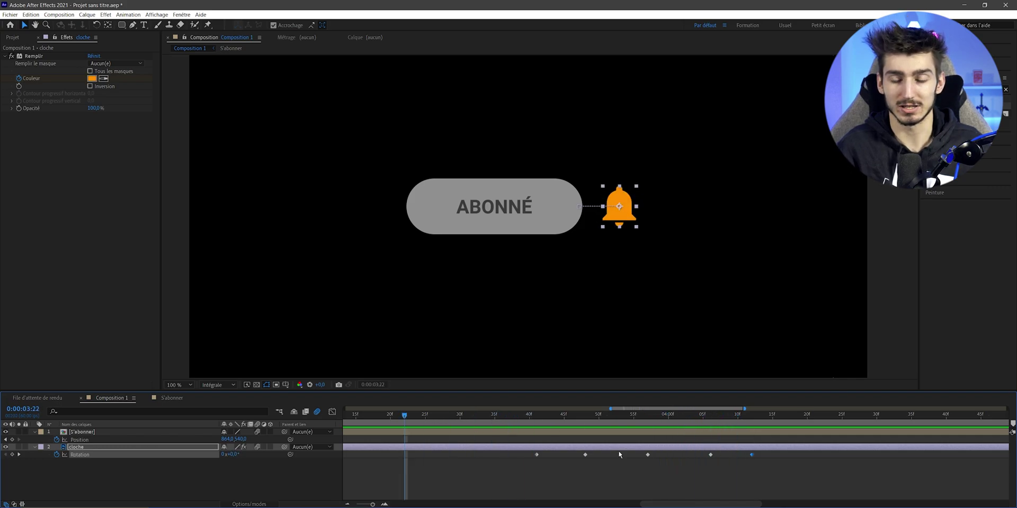
pyautogui.press('space')
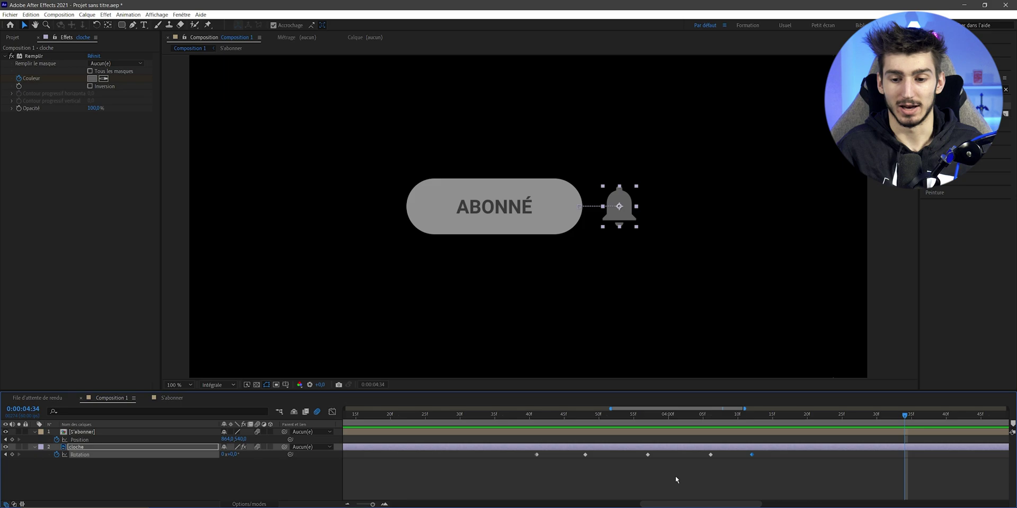
pyautogui.moveTo(765, 472); pyautogui.dragTo(627, 455)
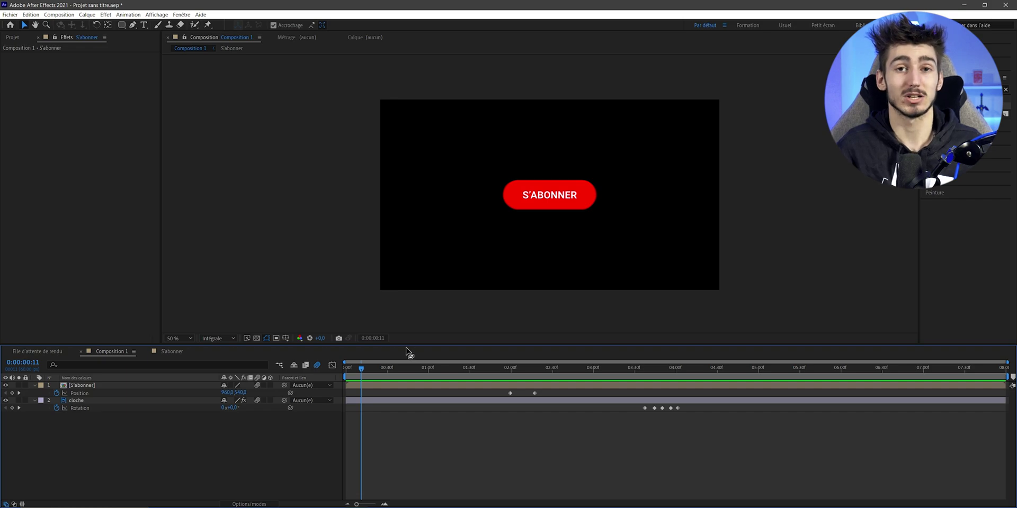
# - Apply the CC Lens distortion effect to the S'abonner pill layer
pyautogui.click(73, 386)
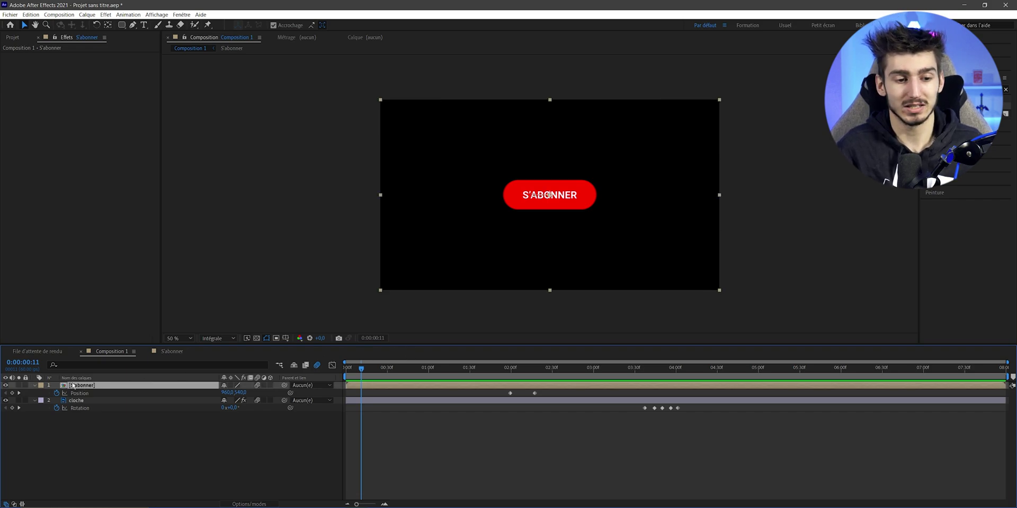
pyautogui.click(105, 15)
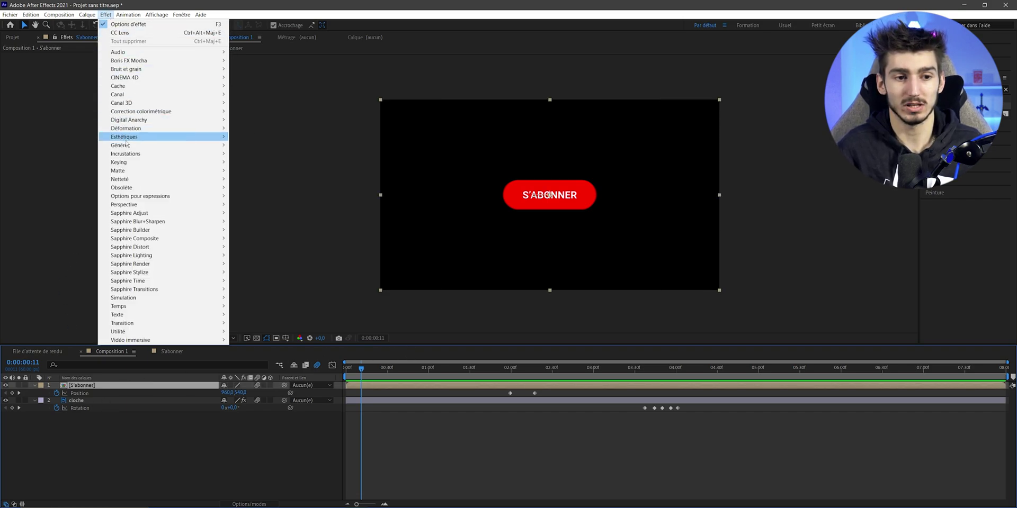
pyautogui.moveTo(125, 136)
pyautogui.click(258, 171)
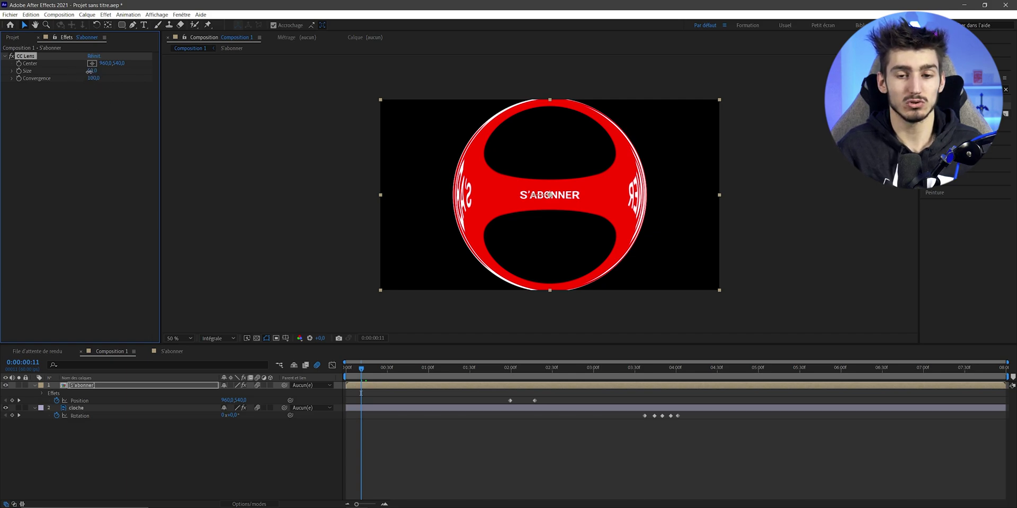
# - Set the CC Lens Size to 71 at frame 0:00:00:15
pyautogui.moveTo(89, 71); pyautogui.dragTo(96, 71)
pyautogui.moveTo(361, 371); pyautogui.dragTo(366, 375)
pyautogui.press('space')
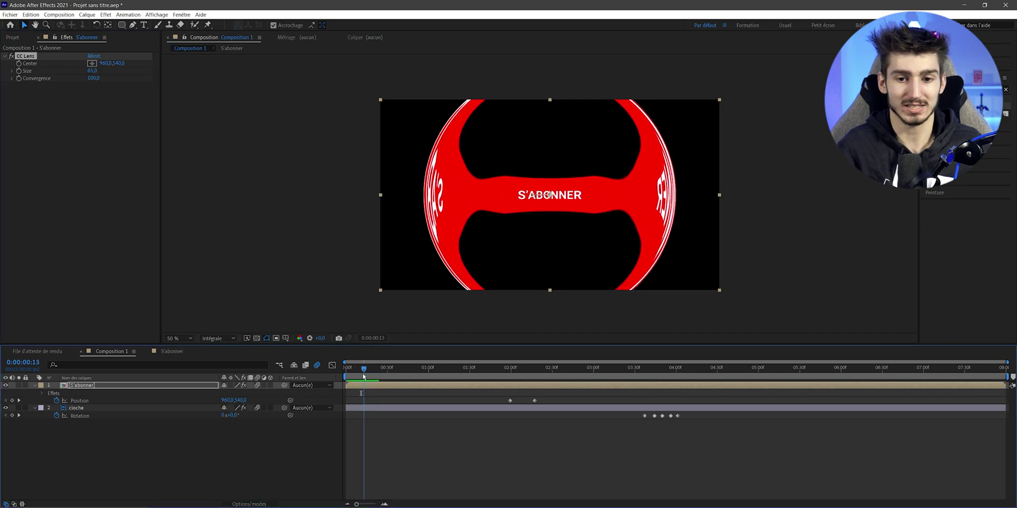
pyautogui.press('space')
pyautogui.moveTo(93, 70); pyautogui.dragTo(104, 77)
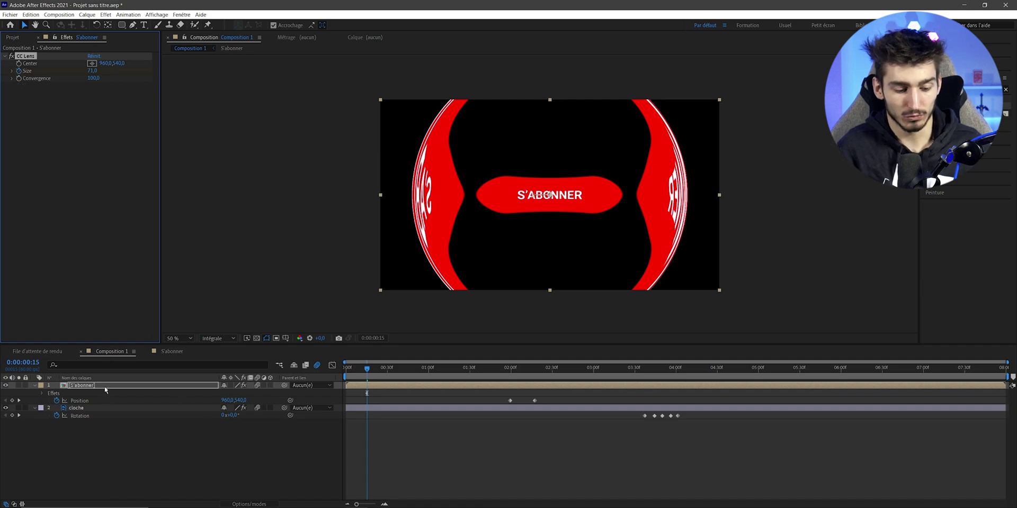
# - Key Size 71 at frame 15, then add a 178 Size keyframe moved to 0:00:00:00
pyautogui.press('u')
pyautogui.scroll(2, 389, 376)
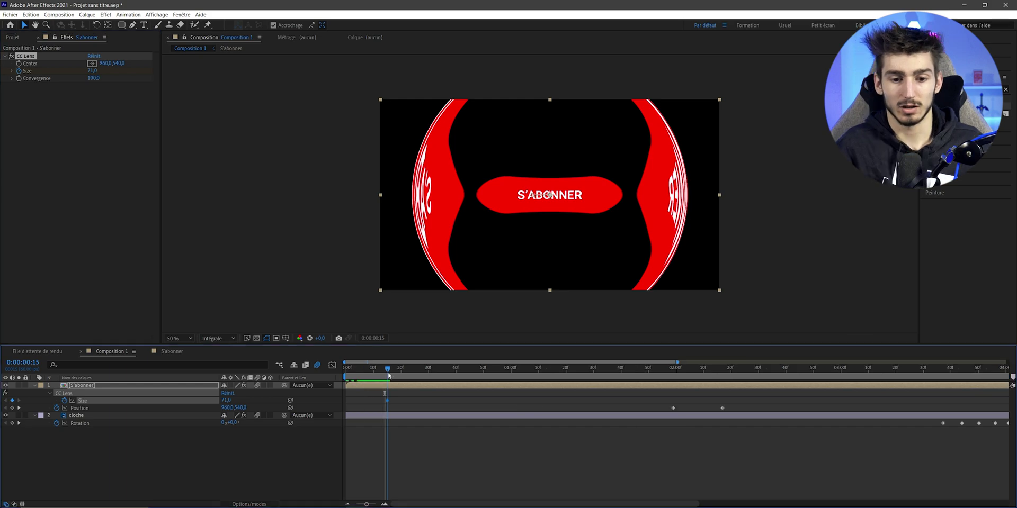
pyautogui.moveTo(387, 375); pyautogui.dragTo(368, 375)
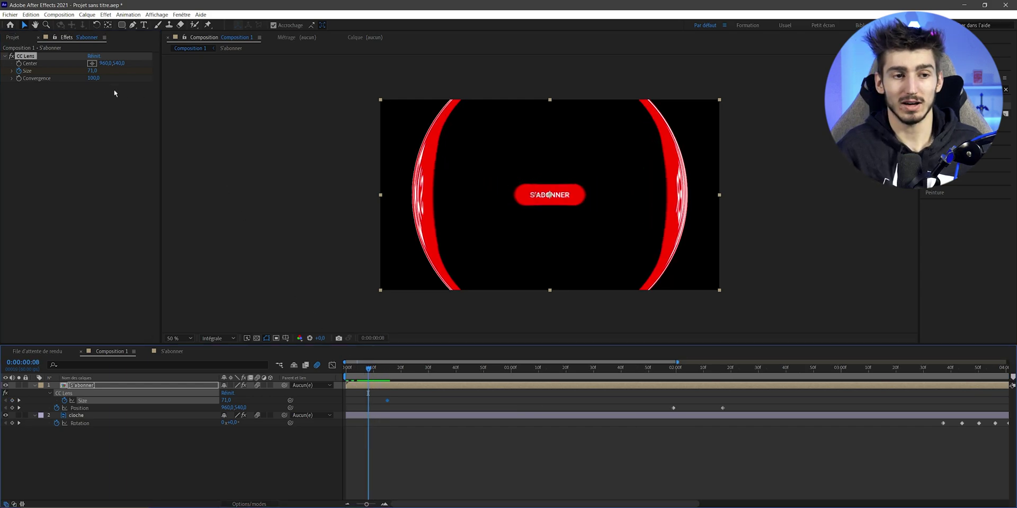
pyautogui.moveTo(92, 71); pyautogui.dragTo(125, 71)
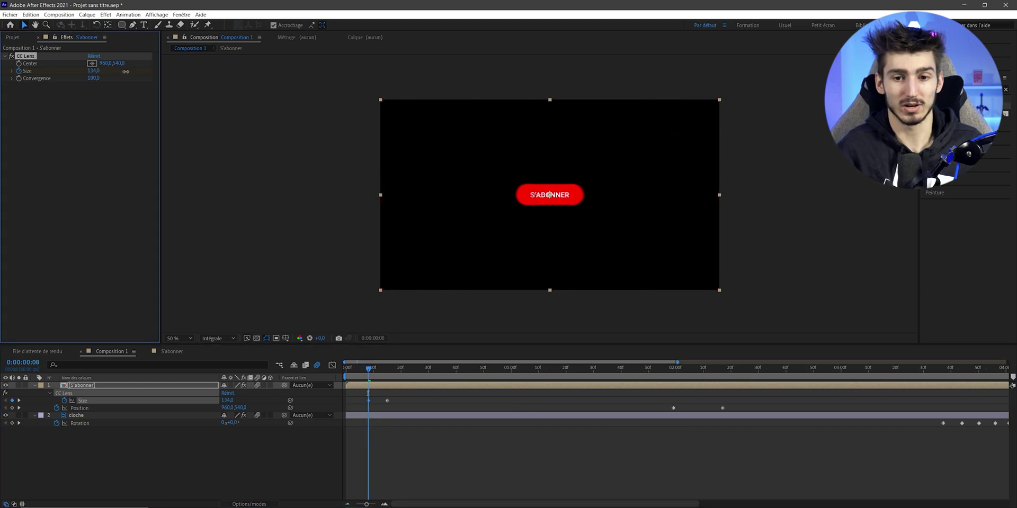
pyautogui.moveTo(200, 79); pyautogui.dragTo(237, 74)
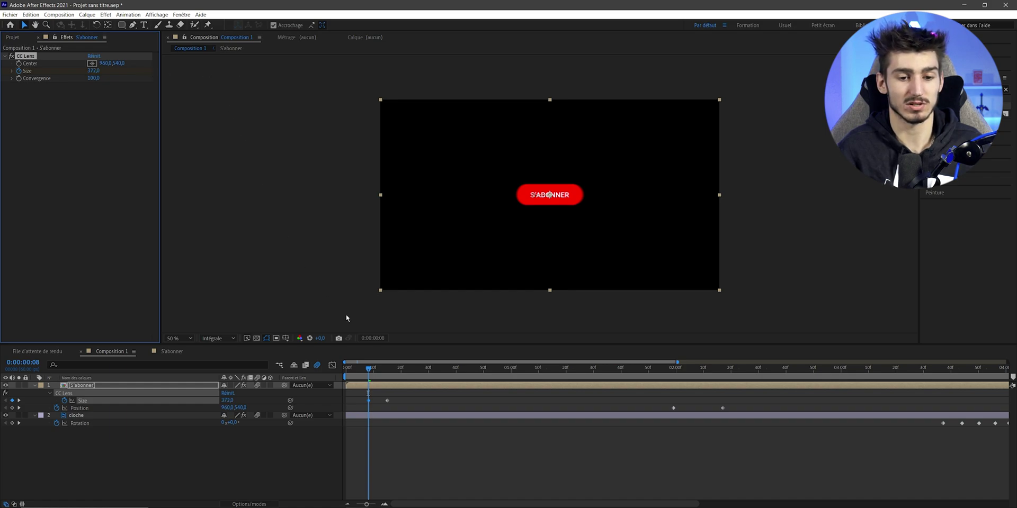
pyautogui.moveTo(372, 401); pyautogui.dragTo(346, 402)
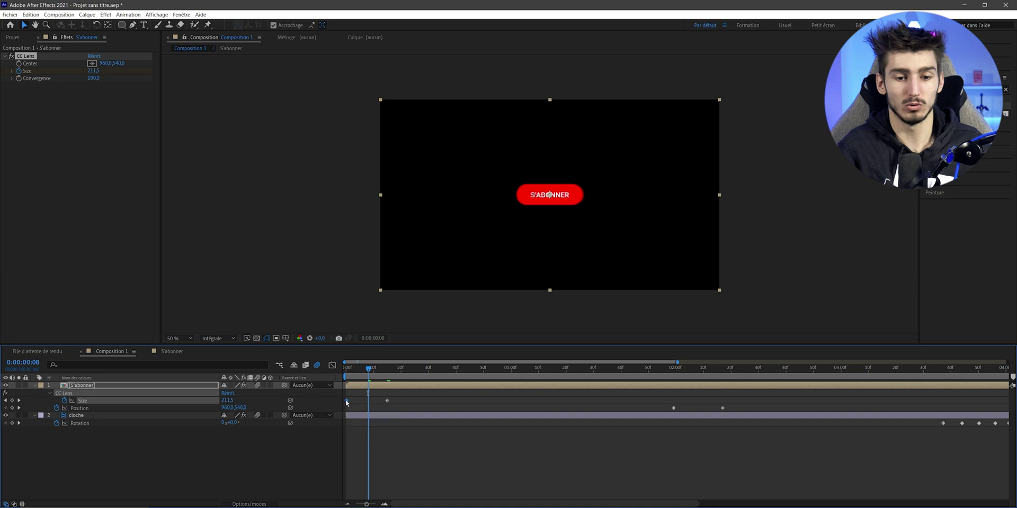
pyautogui.press('Home')
pyautogui.press('space')
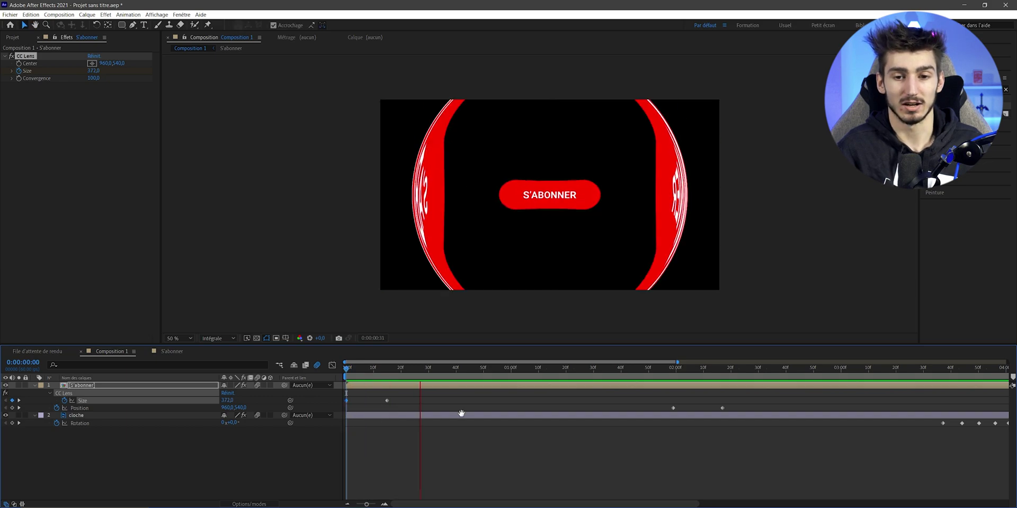
# - Add a 178 CC Lens Size keyframe near frame 23 and preview the warping entrance
pyautogui.moveTo(351, 371); pyautogui.dragTo(408, 384)
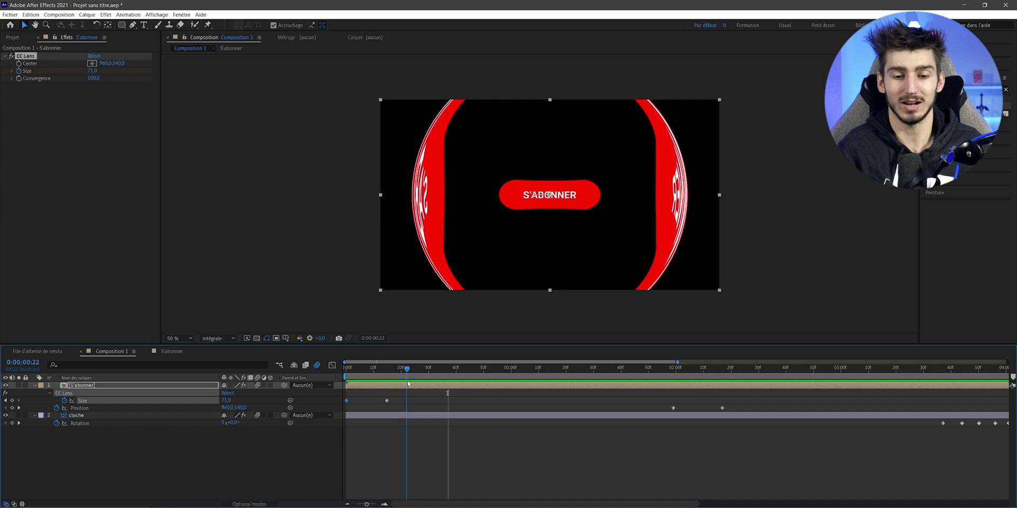
pyautogui.moveTo(407, 384); pyautogui.dragTo(390, 384)
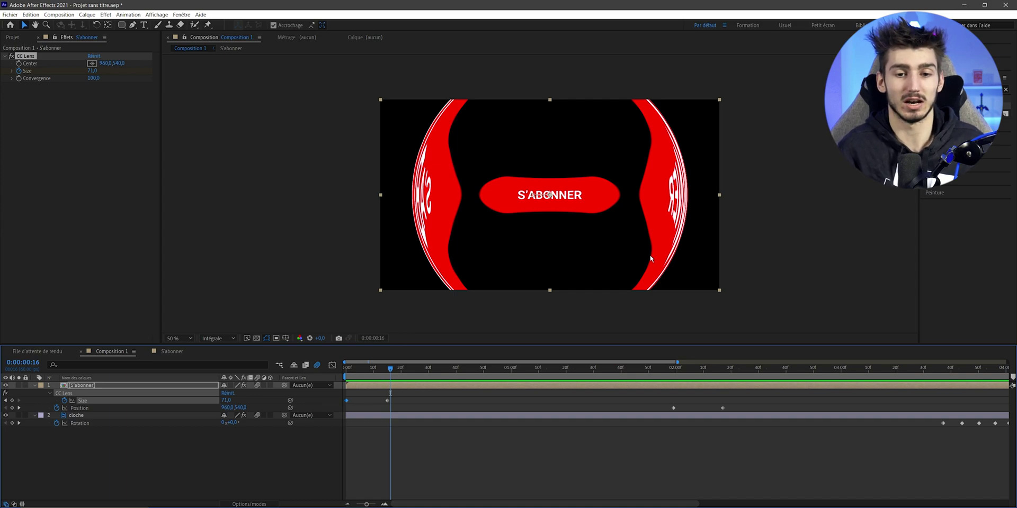
pyautogui.moveTo(391, 369); pyautogui.dragTo(409, 373)
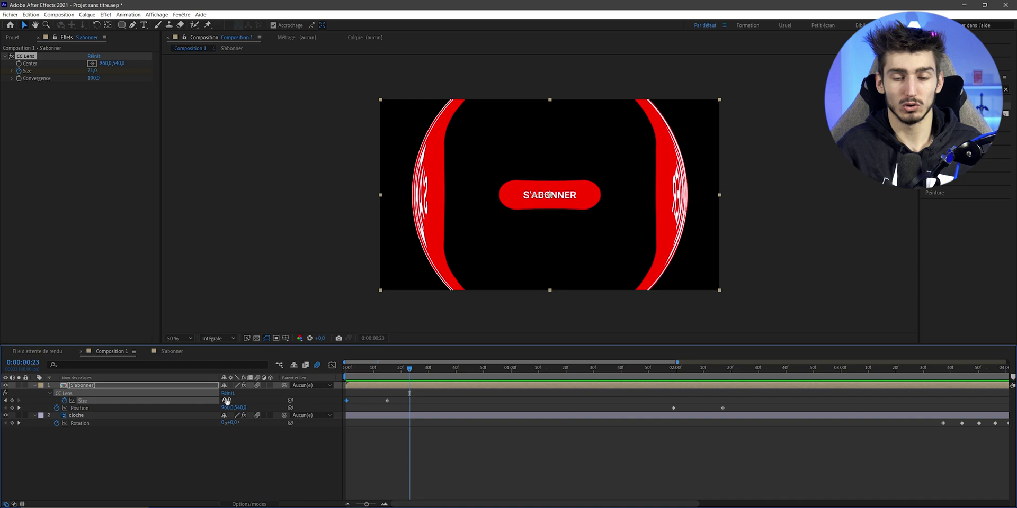
pyautogui.moveTo(226, 401); pyautogui.dragTo(251, 397)
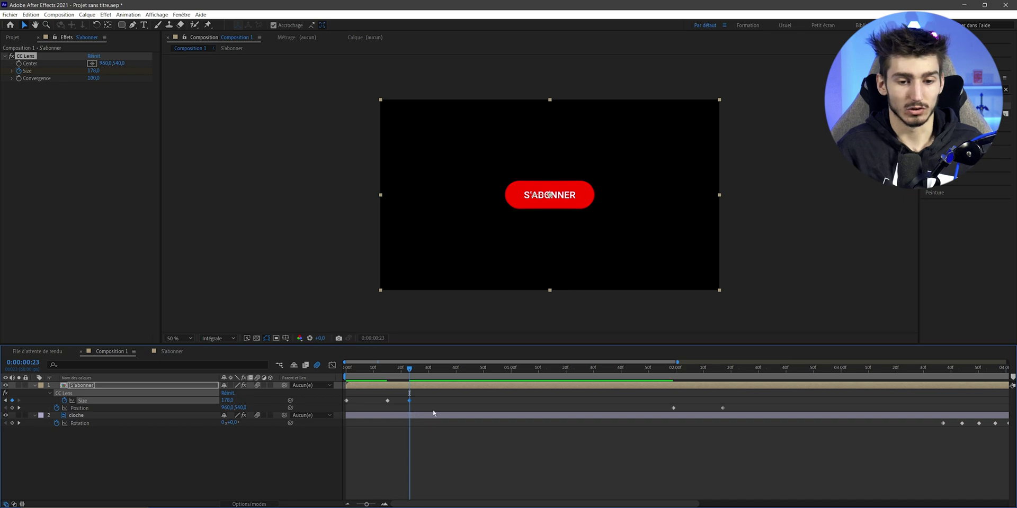
pyautogui.press('Home')
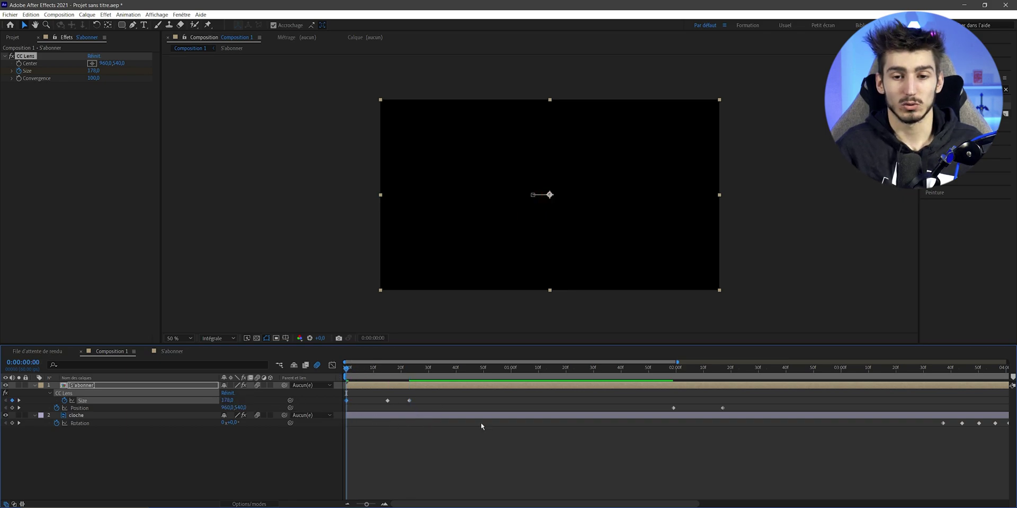
pyautogui.press('space')
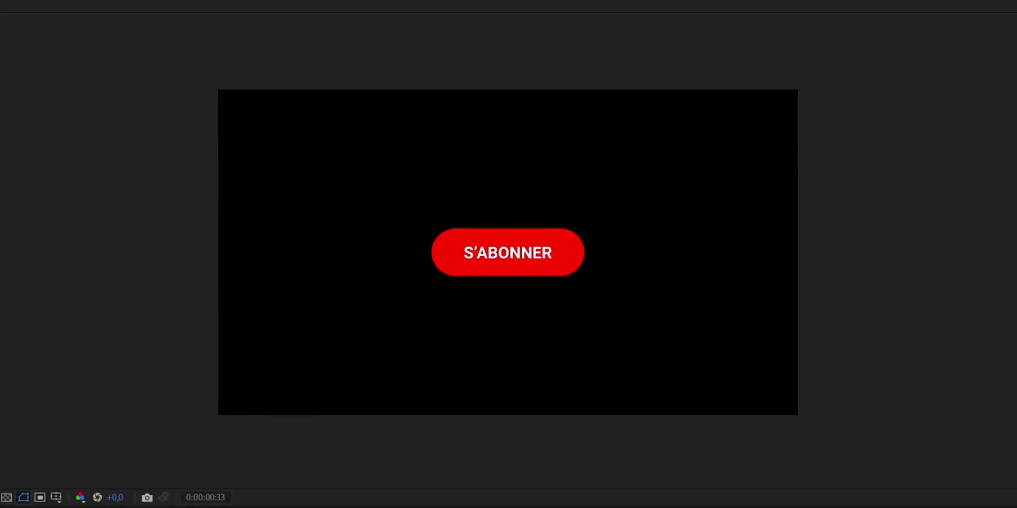
pyautogui.press('space')
pyautogui.click(388, 370)
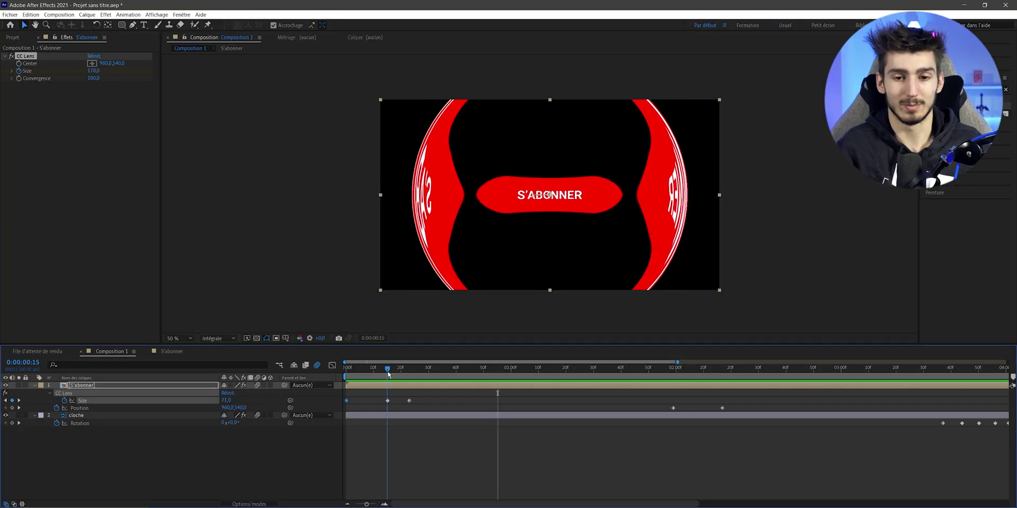
pyautogui.press('q')
pyautogui.click(35, 386)
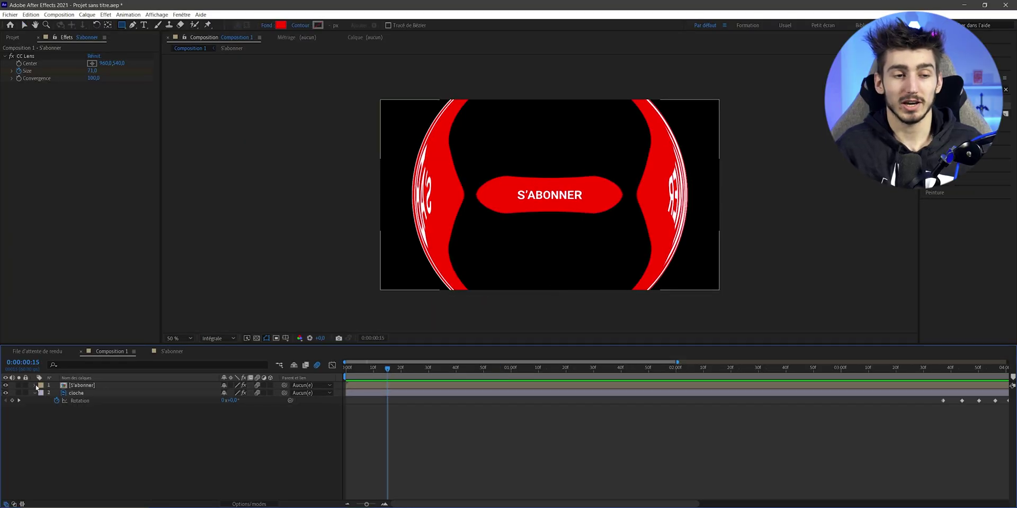
pyautogui.rightClick(93, 426)
# - Create a dark blue solid and resize it into a band framing just the button
pyautogui.moveTo(143, 338)
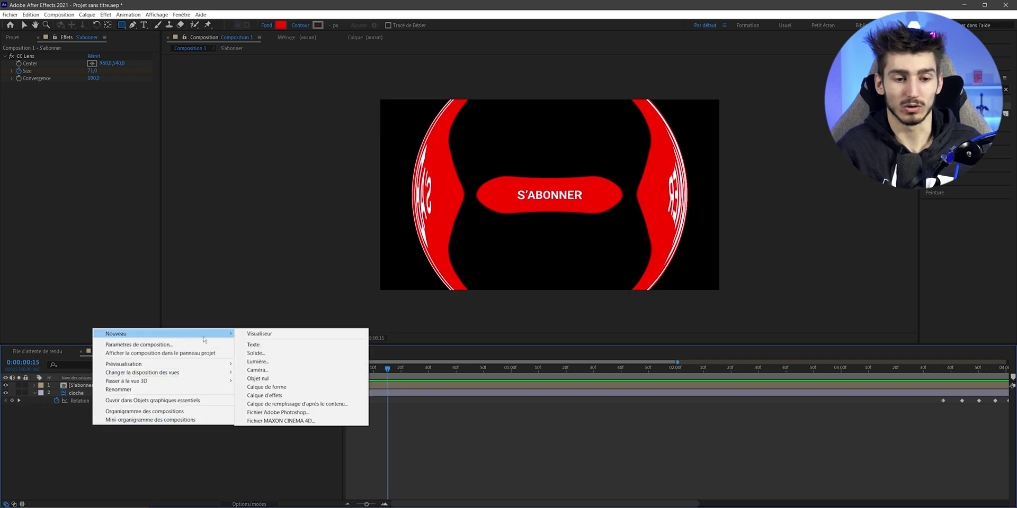
pyautogui.click(256, 353)
pyautogui.press('Return')
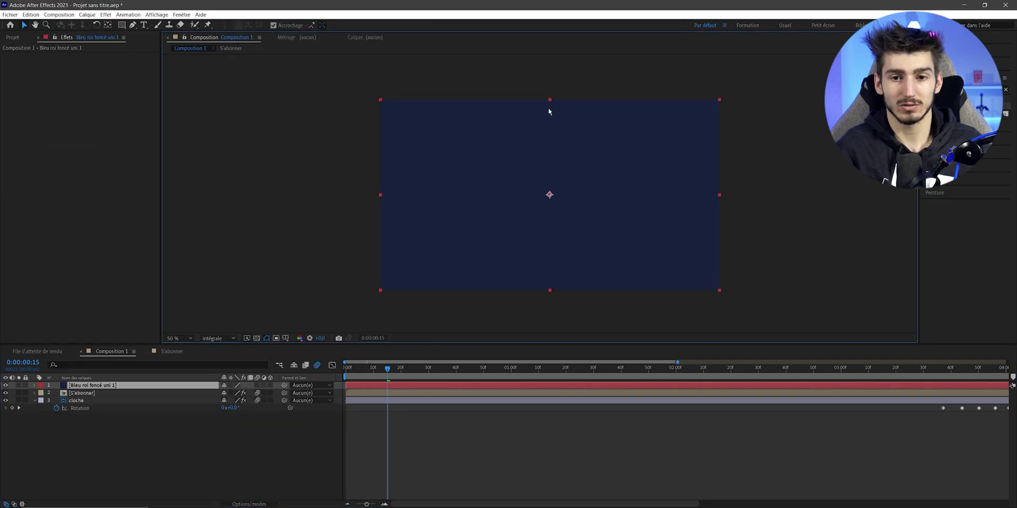
pyautogui.moveTo(550, 100); pyautogui.dragTo(549, 171)
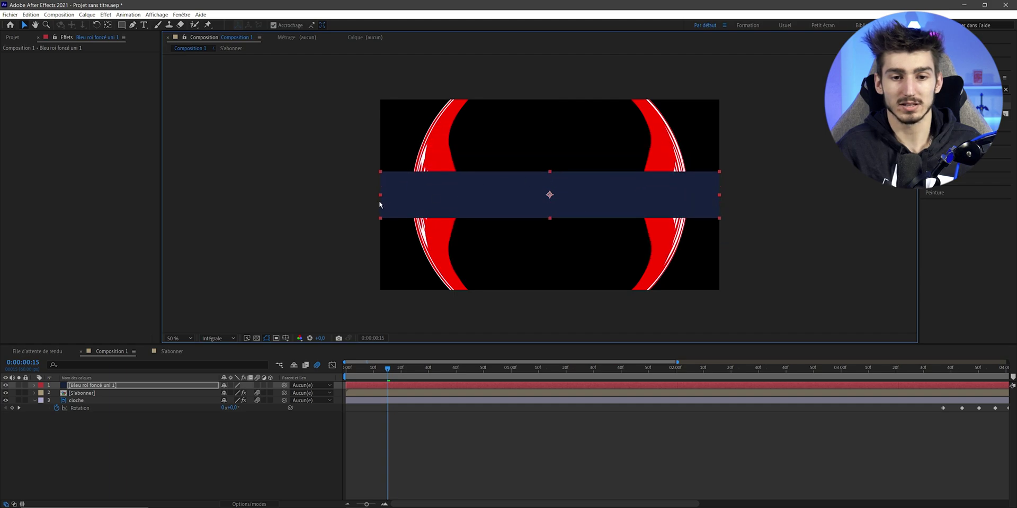
pyautogui.moveTo(379, 195); pyautogui.dragTo(473, 195)
# - Set S'abonner's track matte to Alpha [Bleu roi foncé uni 1]
pyautogui.click(79, 393)
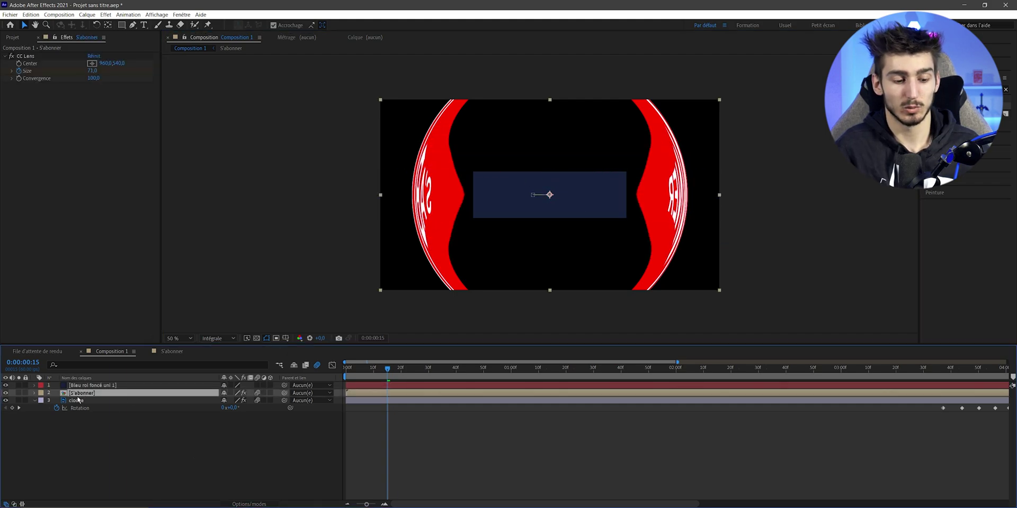
pyautogui.press('F4')
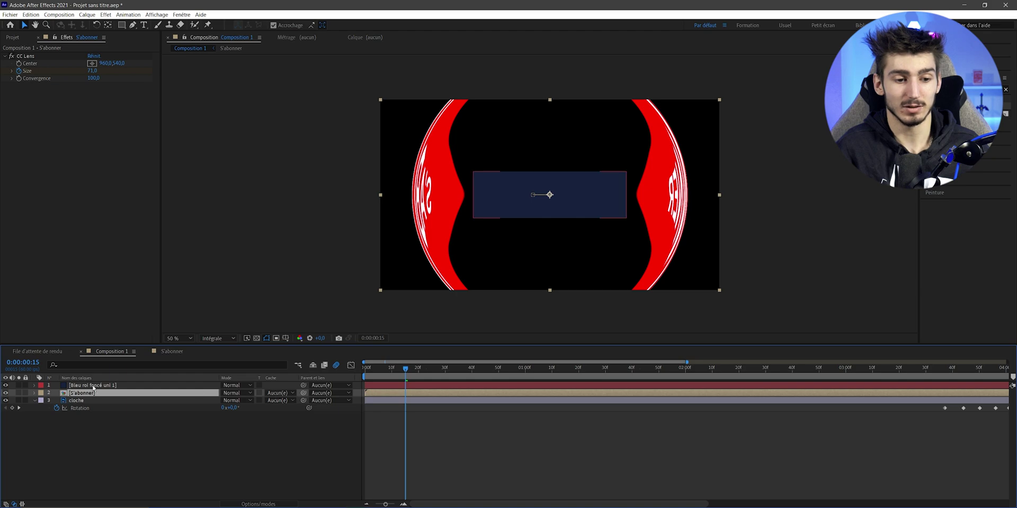
pyautogui.click(277, 394)
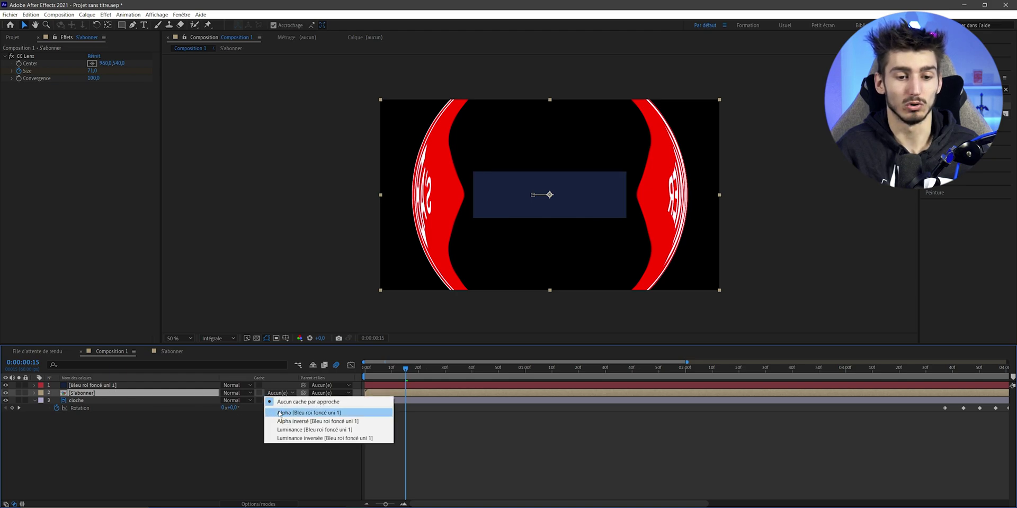
pyautogui.click(281, 414)
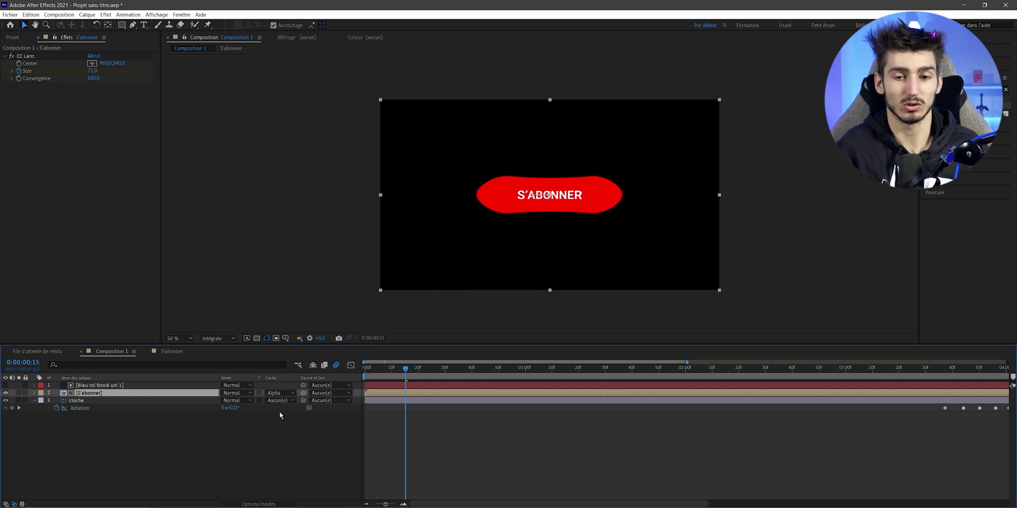
pyautogui.click(395, 369)
pyautogui.press('Home')
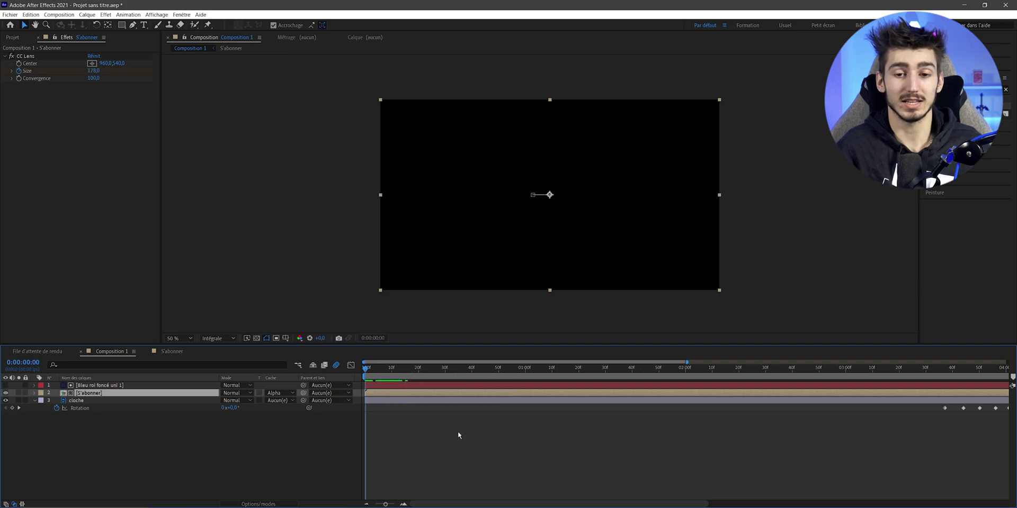
# - Preview the entrance, then raise the frame-15 CC Lens Size keyframe to 81
pyautogui.press('space')
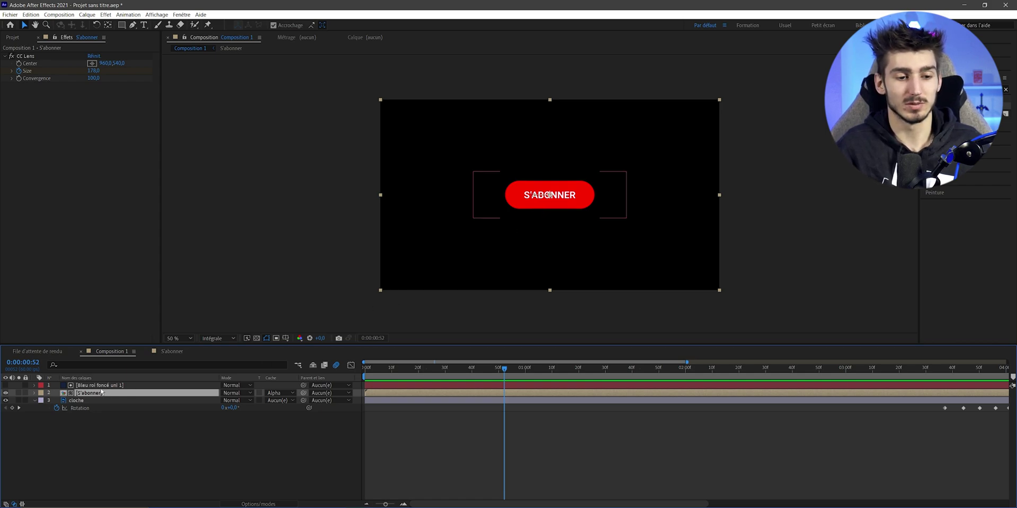
pyautogui.press('u')
pyautogui.press('j')
pyautogui.press('j')
pyautogui.moveTo(229, 408); pyautogui.dragTo(264, 410)
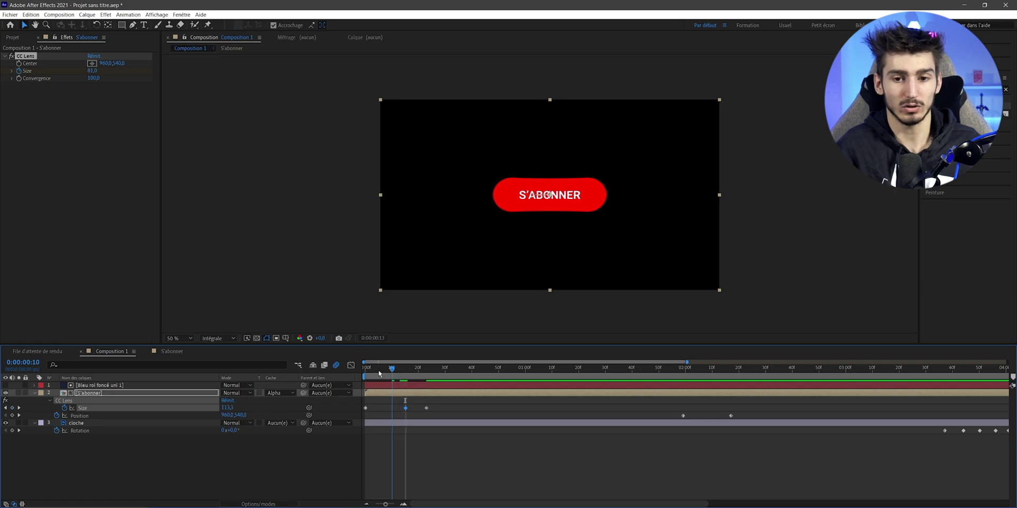
# - Replay the refined entrance from the start and apply a Lueur diffuse glow to S'abonner
pyautogui.press('Home')
pyautogui.press('space')
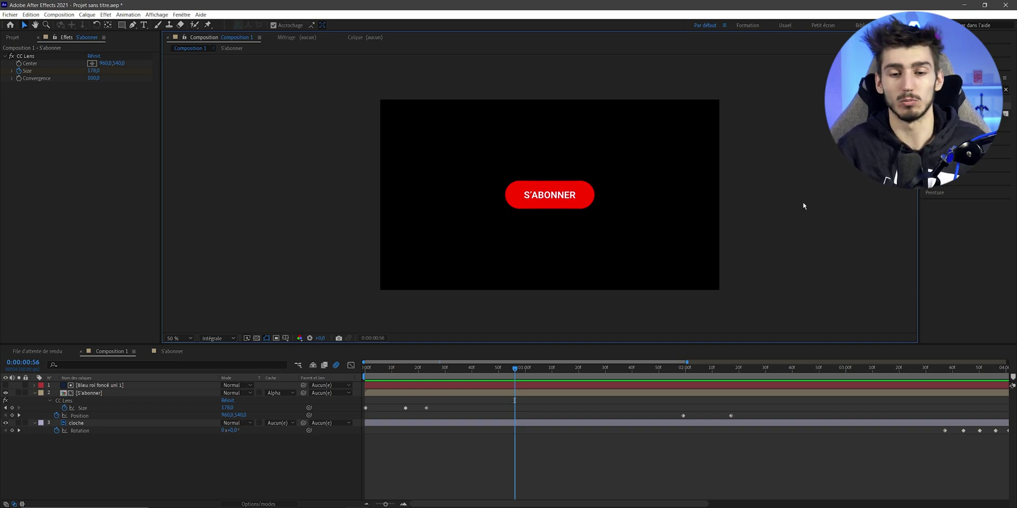
pyautogui.click(964, 98)
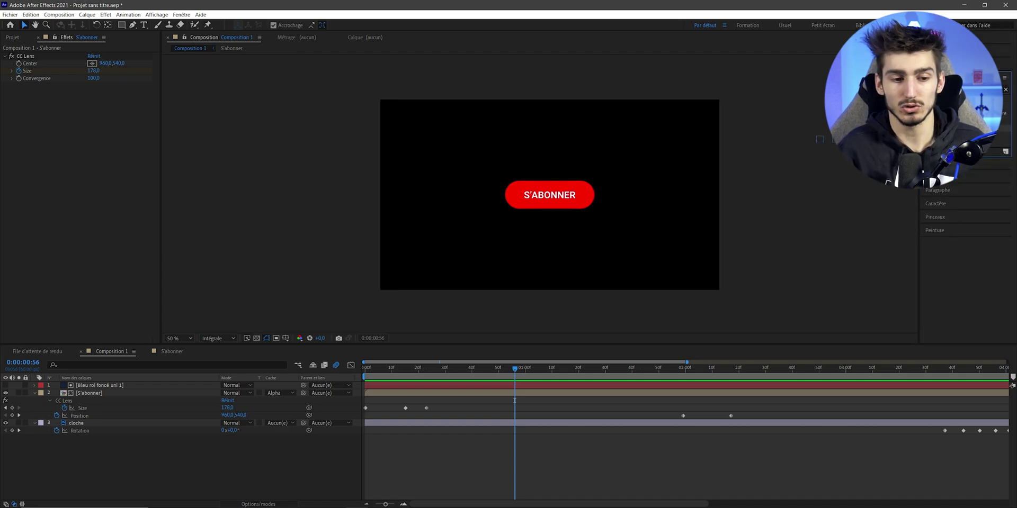
pyautogui.moveTo(948, 133); pyautogui.dragTo(121, 394)
# - Try the Lueur diffuse glow at radius 452, then delete it
pyautogui.press('/')
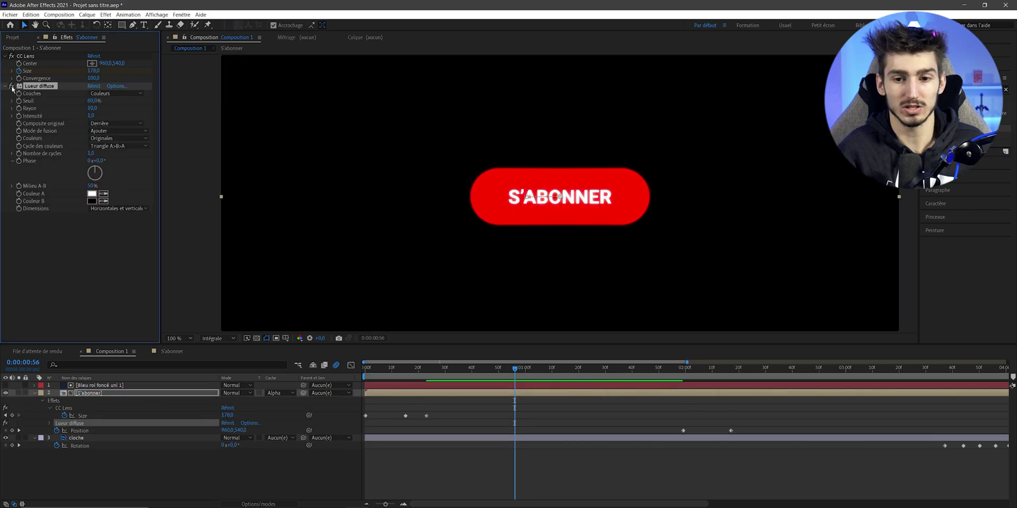
pyautogui.press(',')
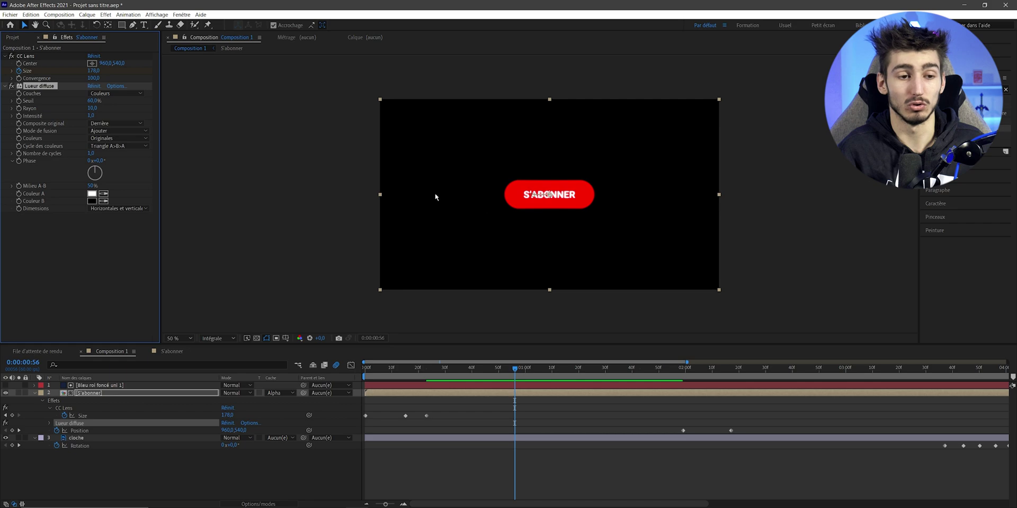
pyautogui.moveTo(92, 108)
pyautogui.mouseDown()
pyautogui.moveTo(297, 121)
pyautogui.moveTo(255, 121)
pyautogui.mouseUp()
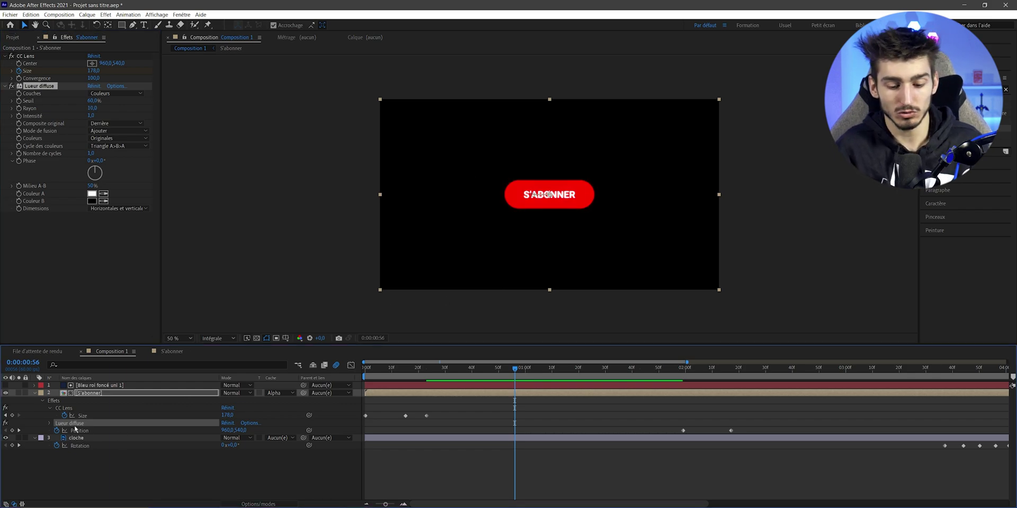
pyautogui.press('Delete')
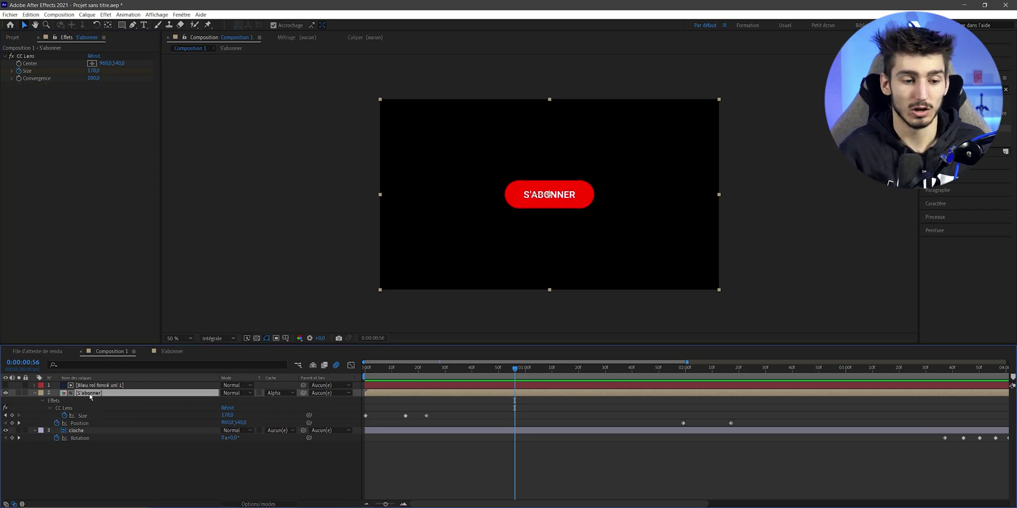
# - Precompose the background and button layers together
pyautogui.keyDown('ctrl'); pyautogui.click(83, 386); pyautogui.keyUp('ctrl')
pyautogui.rightClick(84, 389)
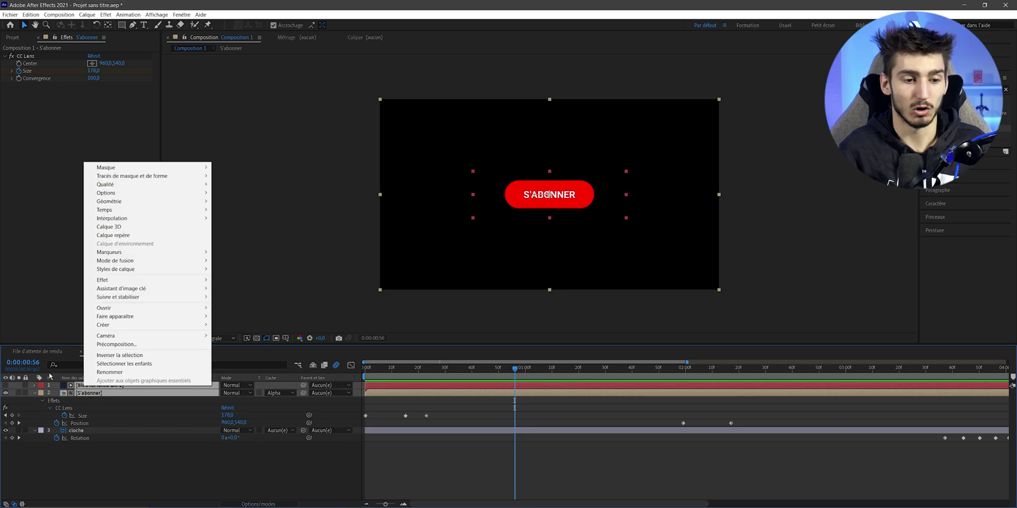
pyautogui.click(114, 345)
pyautogui.click(151, 138)
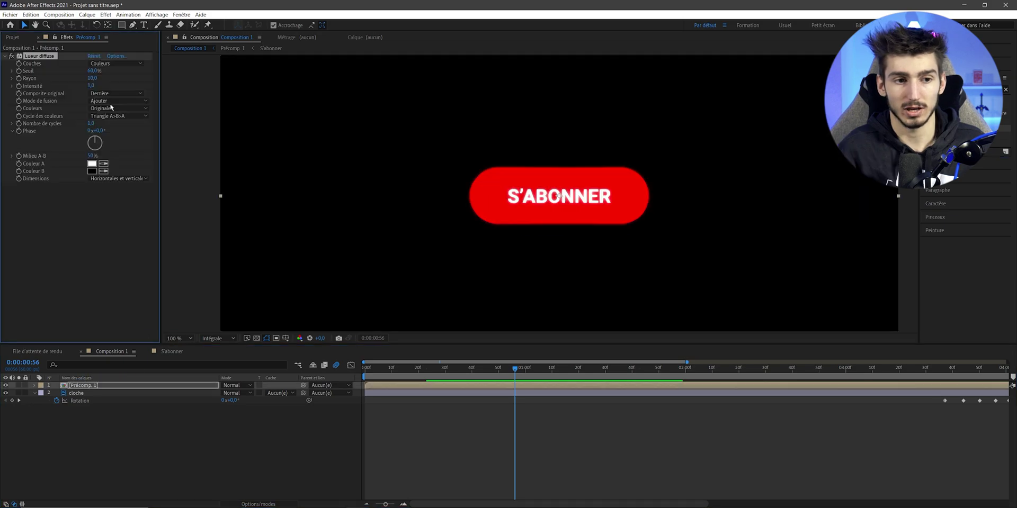
# - Tune the red glow to radius 104 and intensity 0,7, comparing it on and off
pyautogui.moveTo(92, 78); pyautogui.dragTo(147, 79)
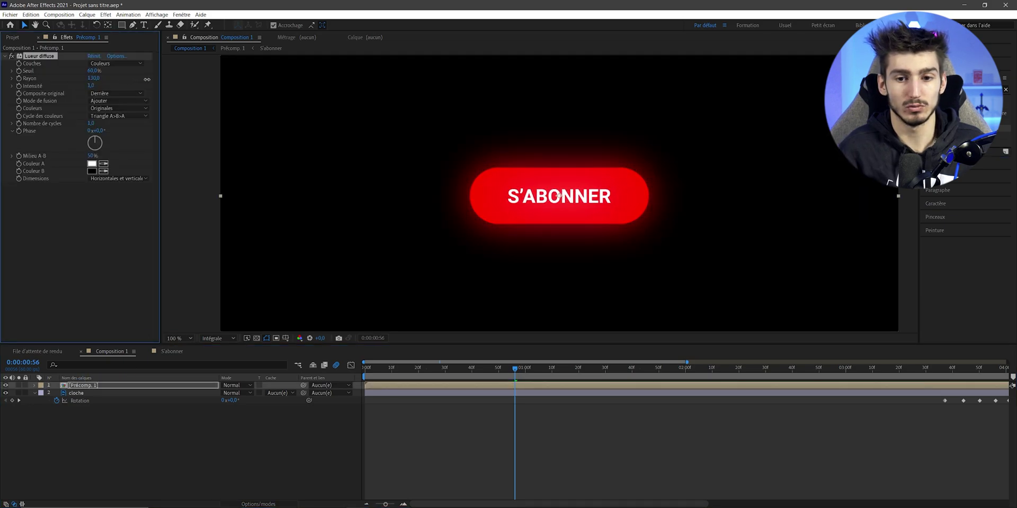
pyautogui.press(',')
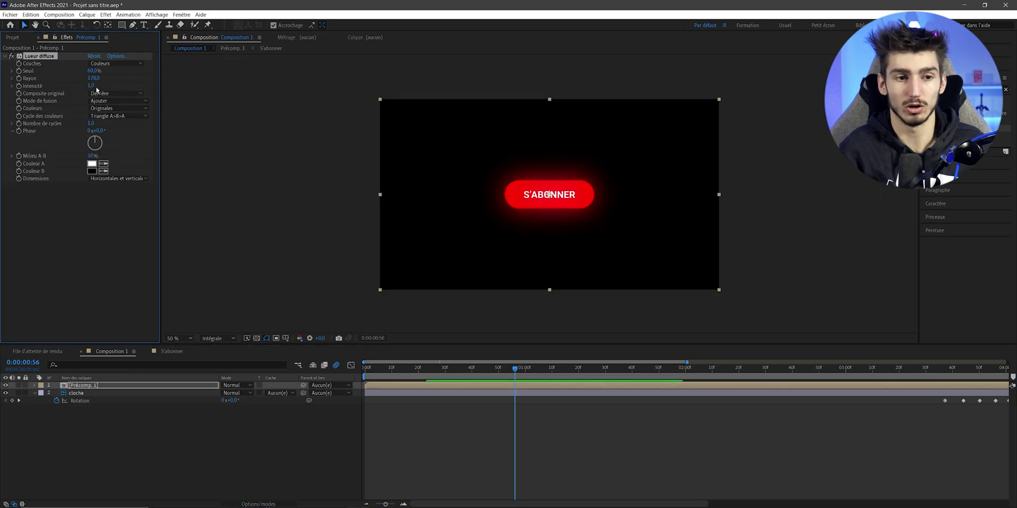
pyautogui.moveTo(97, 86); pyautogui.dragTo(78, 88)
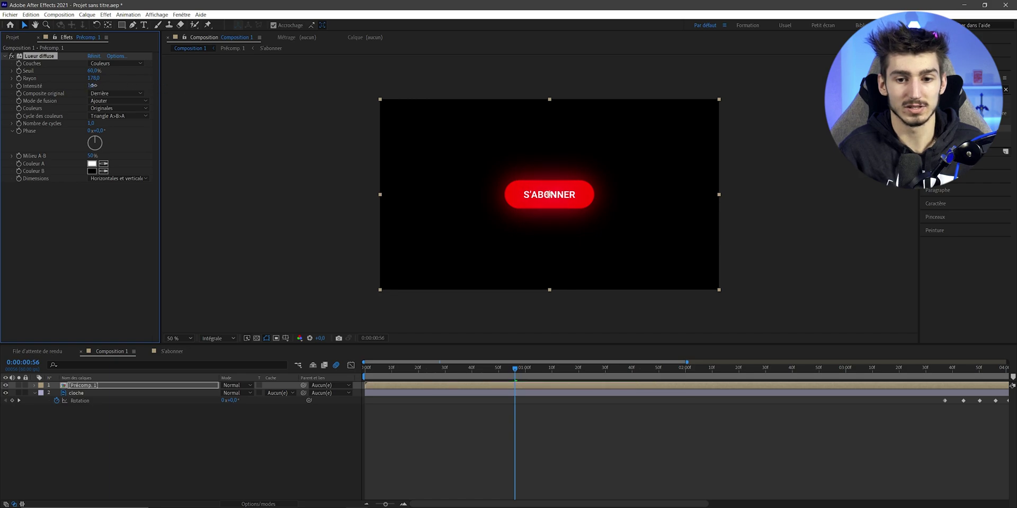
pyautogui.press('.')
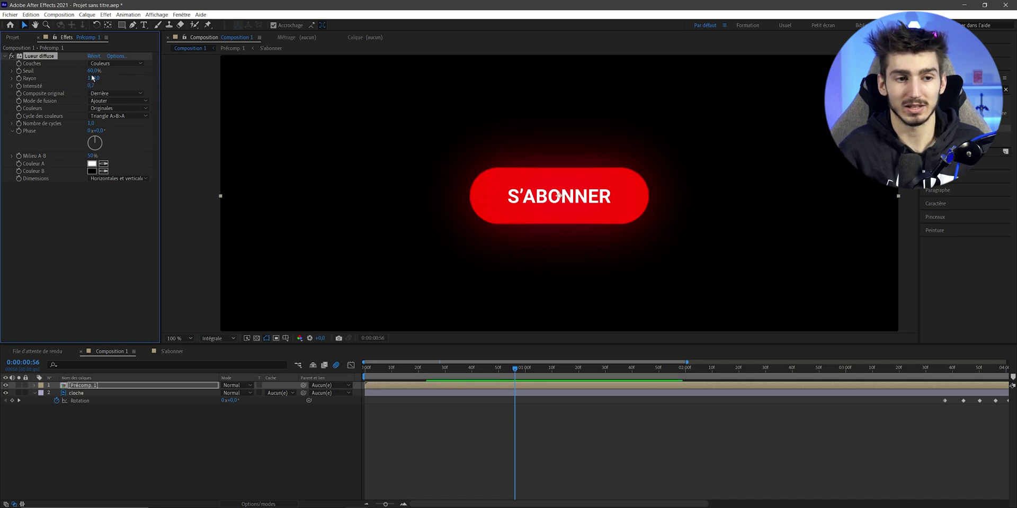
pyautogui.moveTo(81, 77); pyautogui.dragTo(65, 77)
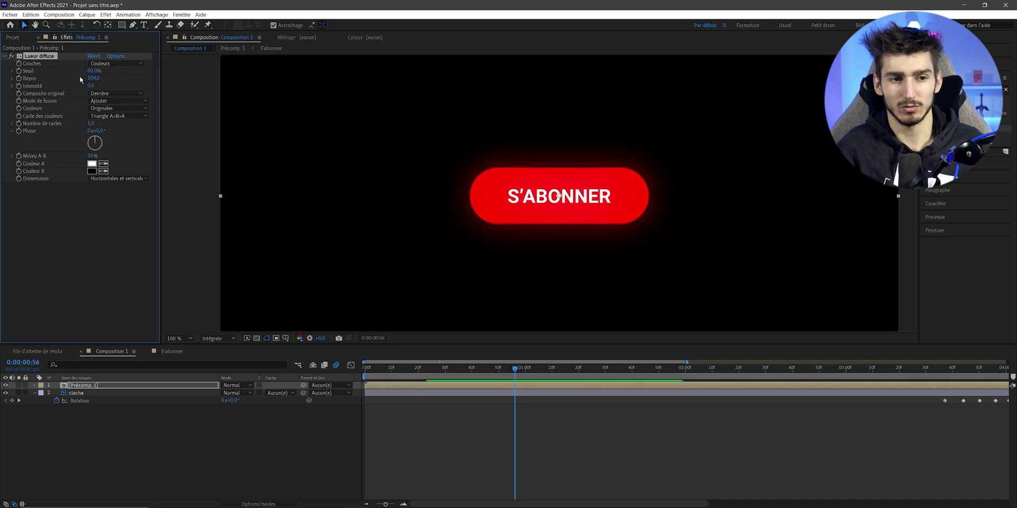
pyautogui.moveTo(106, 76); pyautogui.dragTo(7, 60)
pyautogui.click(11, 57)
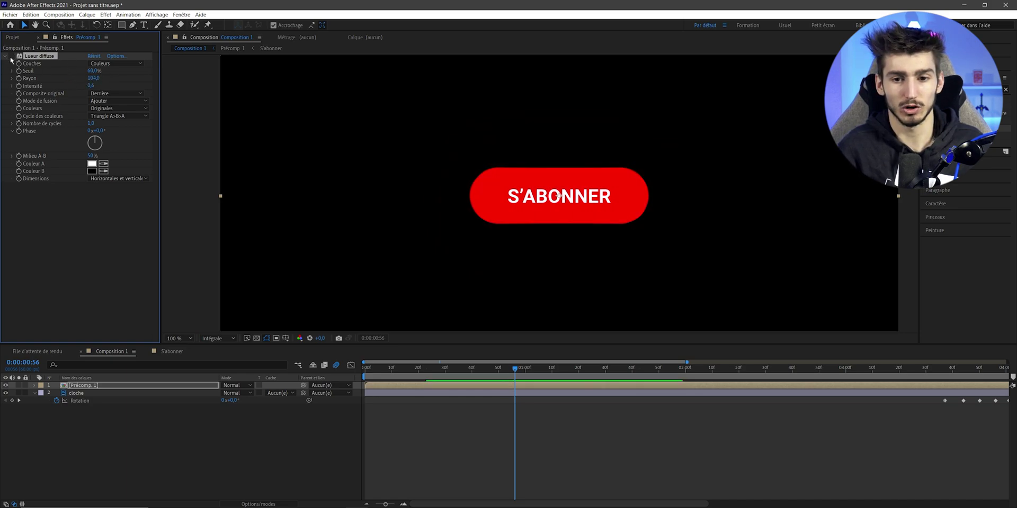
pyautogui.click(11, 57)
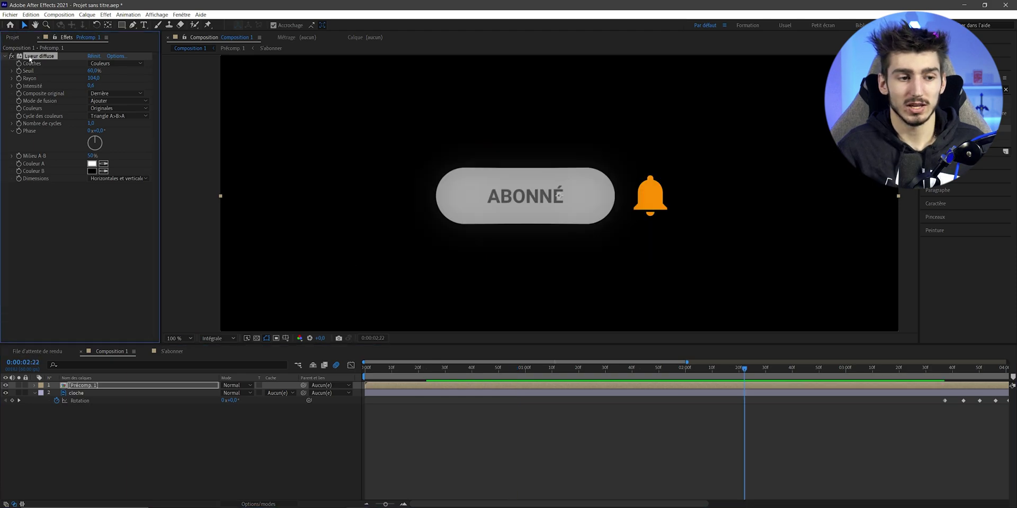
# - Inspect the cloche layer's effects at a later moment of the bell animation
pyautogui.click(99, 393)
pyautogui.press('u')
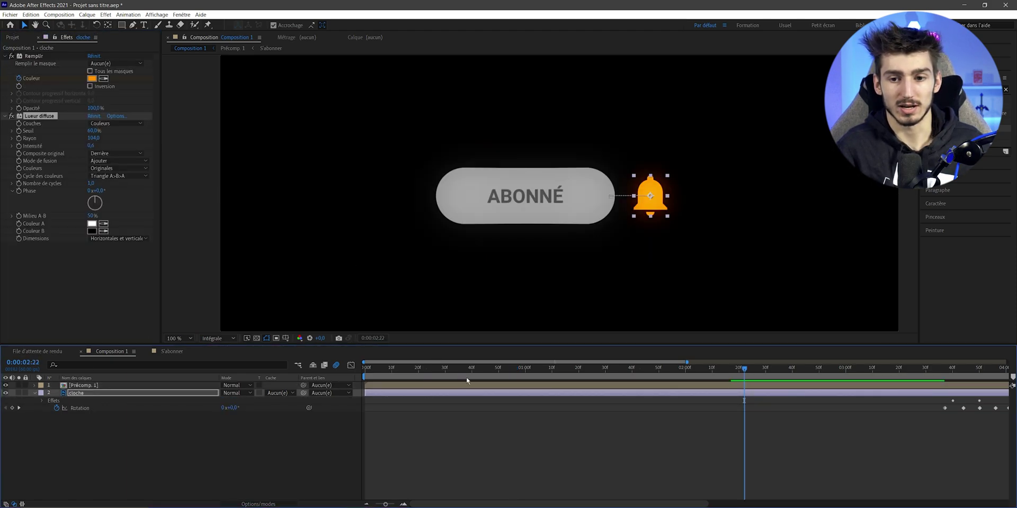
pyautogui.moveTo(744, 368)
pyautogui.mouseDown()
pyautogui.moveTo(732, 369)
pyautogui.moveTo(776, 375)
pyautogui.mouseUp()
pyautogui.click(633, 425)
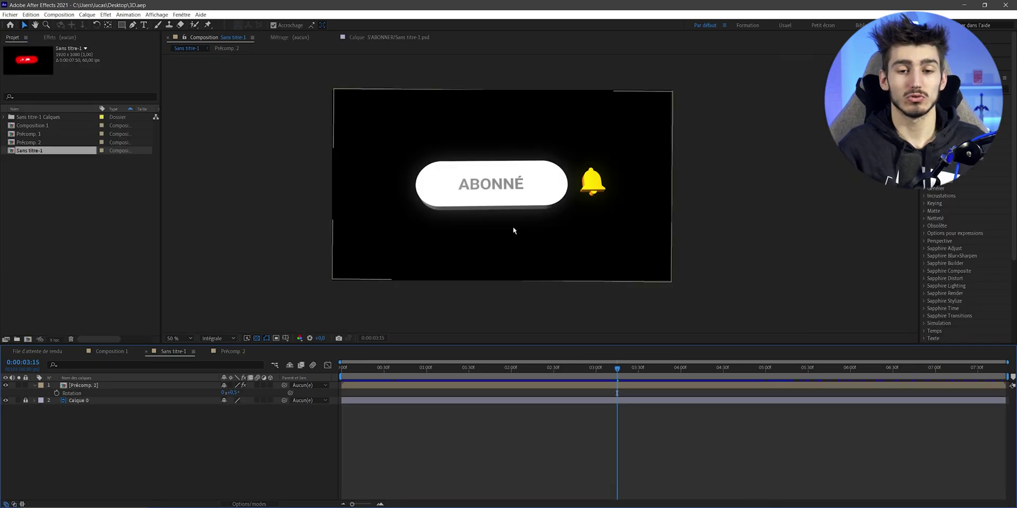
# - Preview the animation from the red S'ABONNER part through to ABONNÉ
pyautogui.press('.')
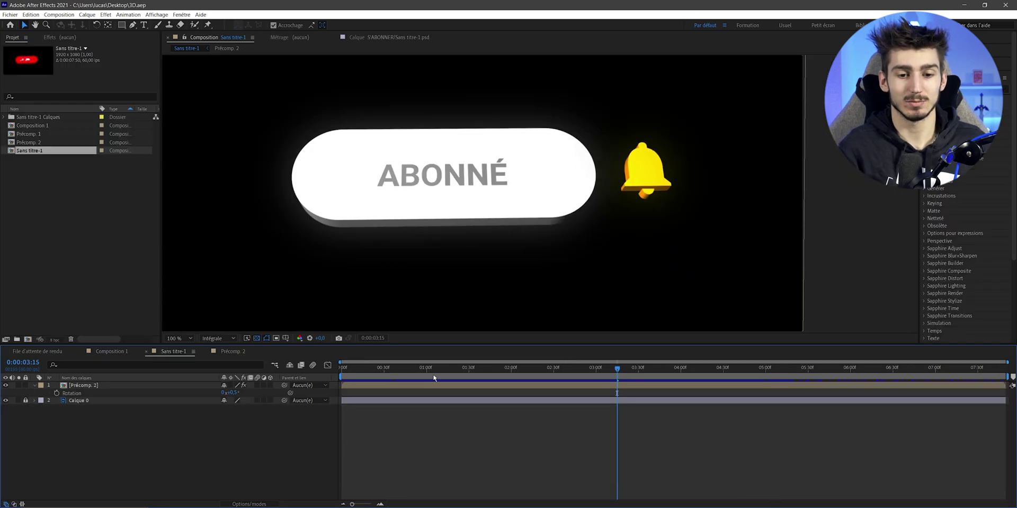
pyautogui.moveTo(434, 378); pyautogui.dragTo(661, 369)
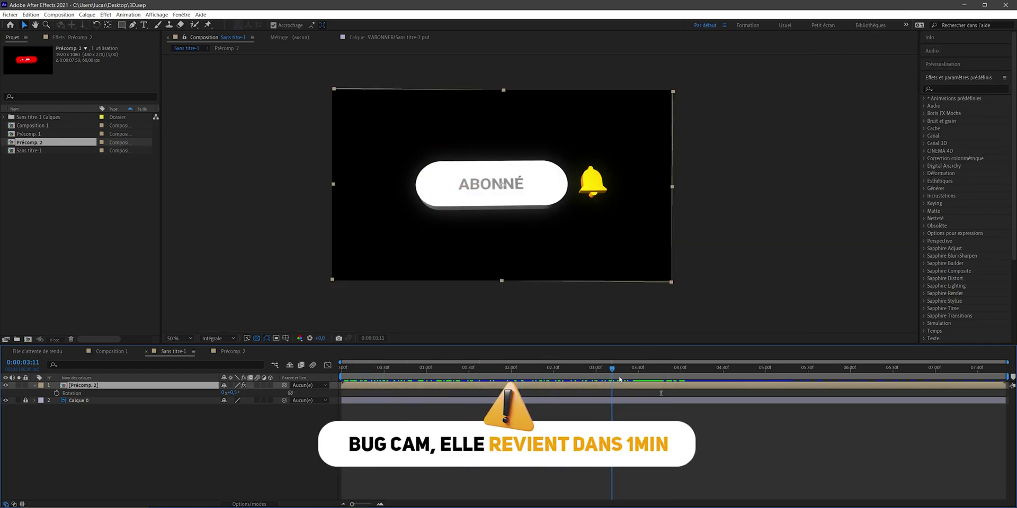
pyautogui.click(257, 386)
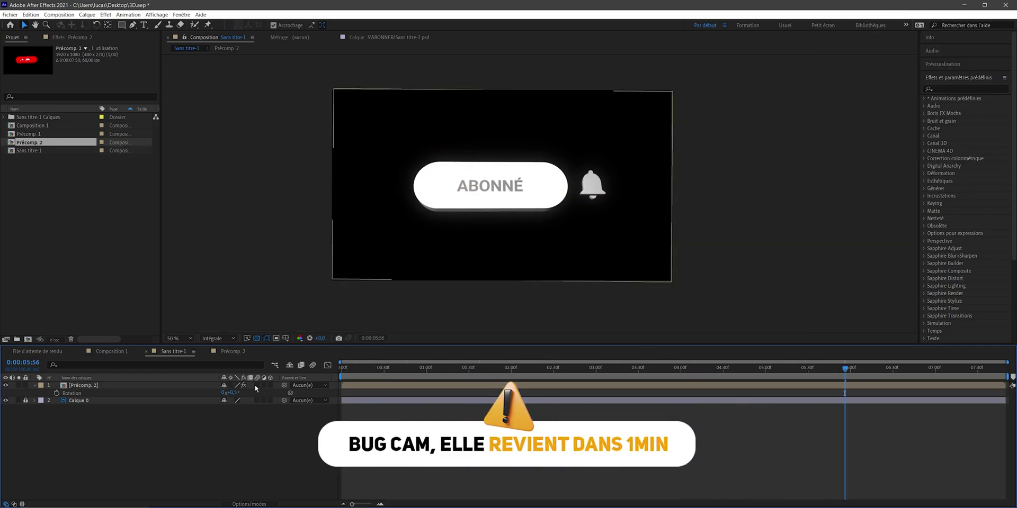
pyautogui.moveTo(428, 367); pyautogui.dragTo(558, 368)
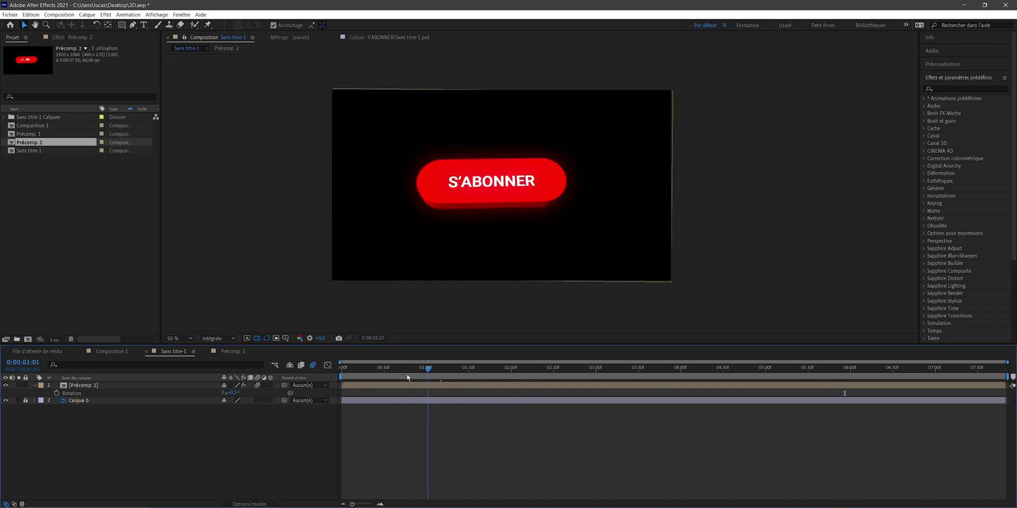
pyautogui.press('space')
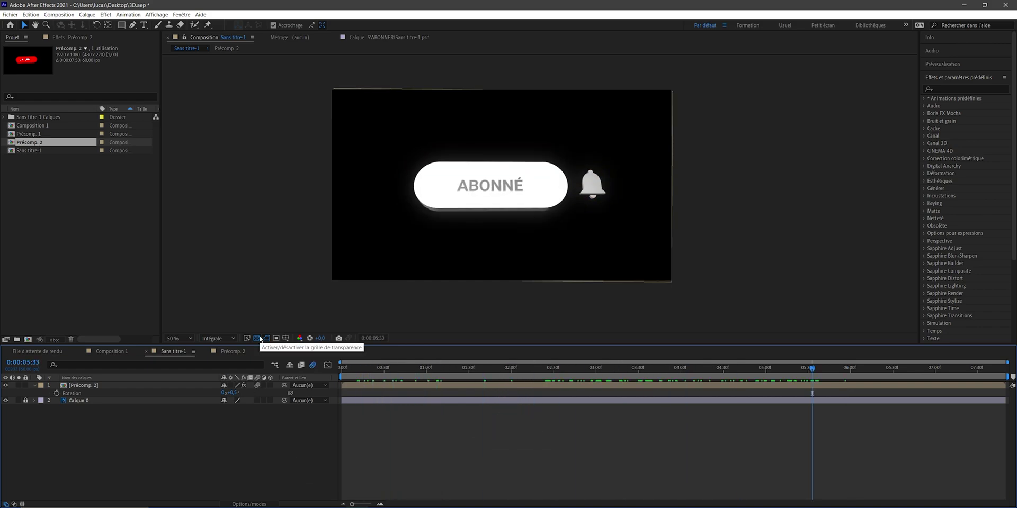
# - Switch off the Lueur diffuse glow on Précomp. 2 and replay the animation
pyautogui.click(132, 385)
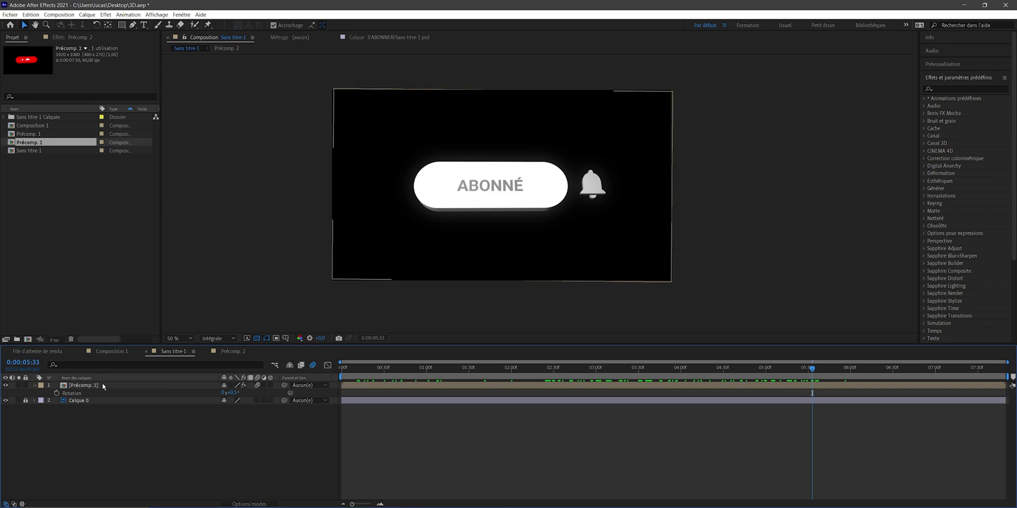
pyautogui.press('F3')
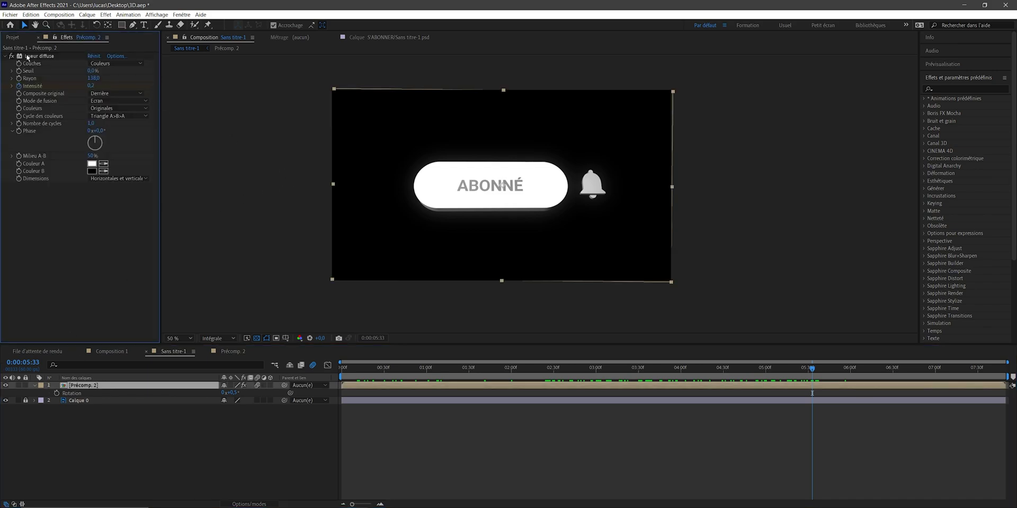
pyautogui.click(19, 55)
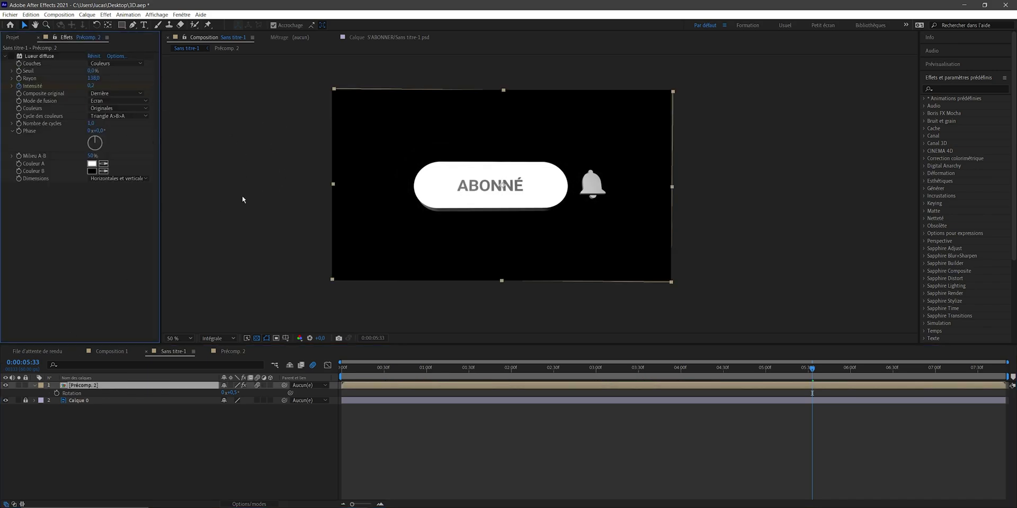
pyautogui.click(422, 395)
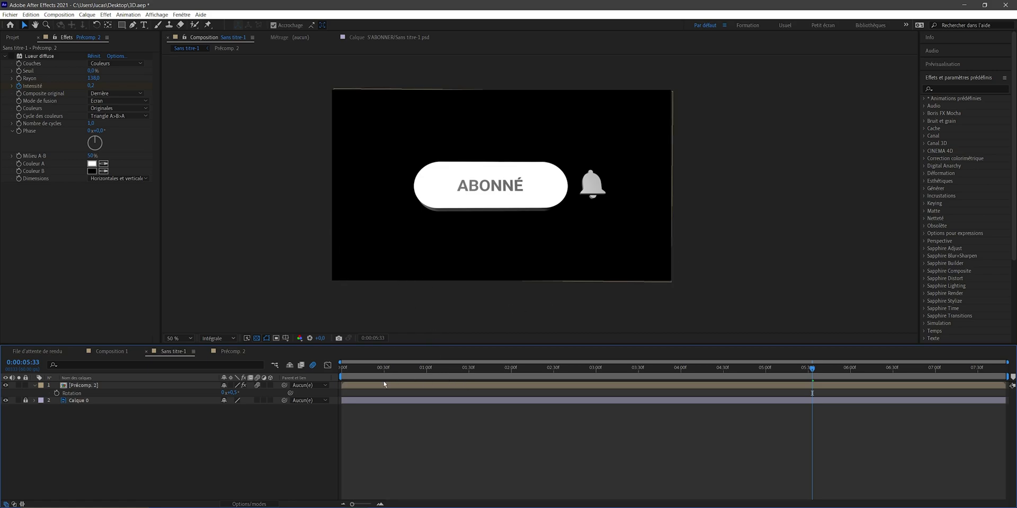
pyautogui.press('space')
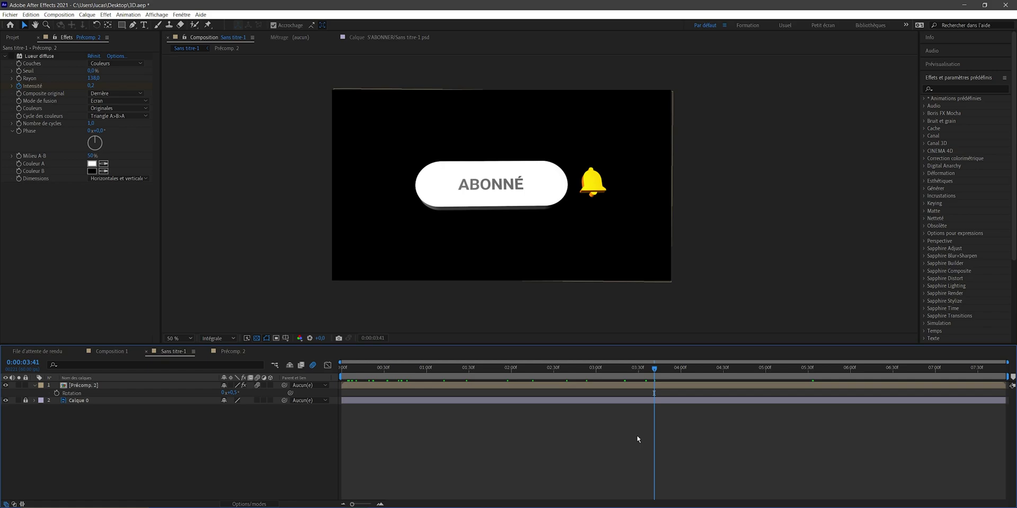
# - Check the Sans titre-1 composition settings and add it to the Render Queue
pyautogui.rightClick(476, 434)
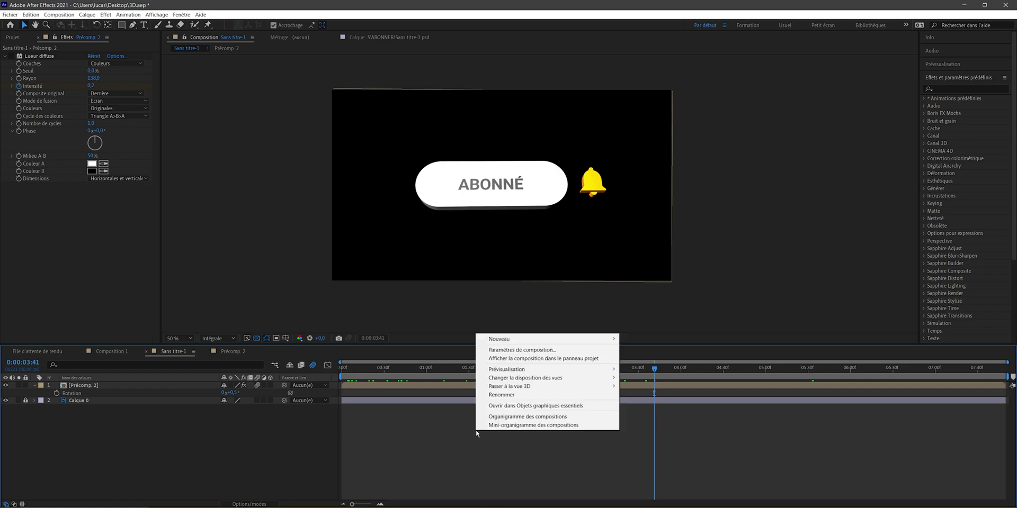
pyautogui.click(498, 350)
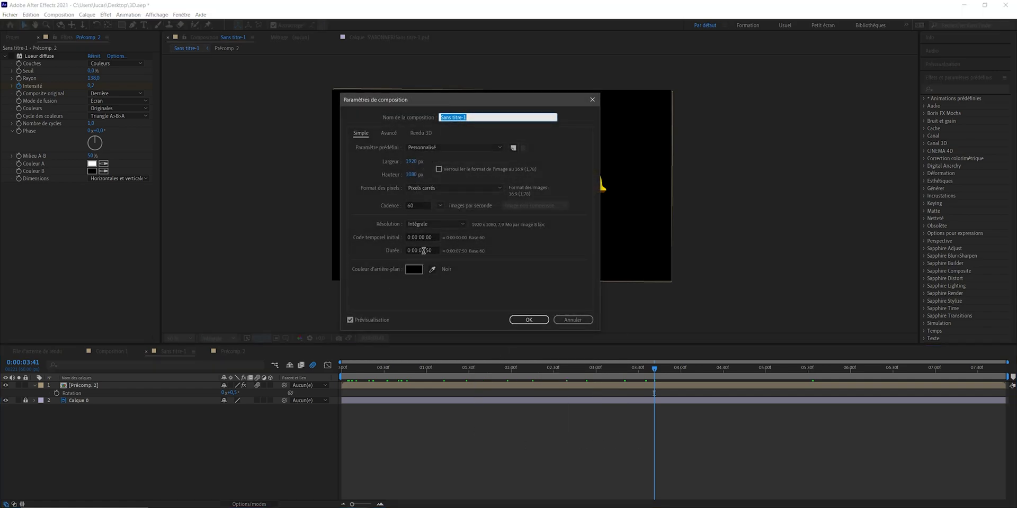
pyautogui.press('Escape')
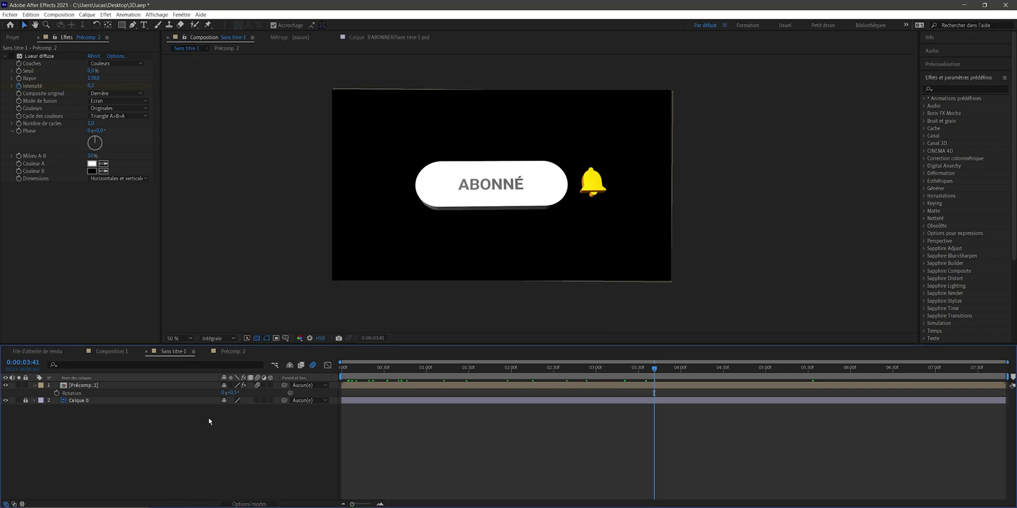
pyautogui.hotkey('ctrl', 'm')
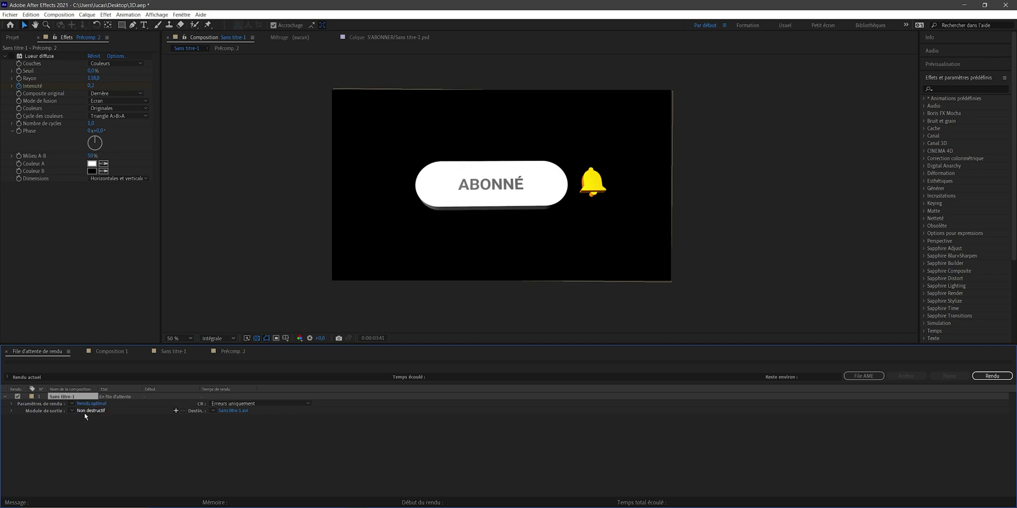
# - Confirm the output module uses AVI format with RVB channels, leaving it unchanged
pyautogui.click(93, 413)
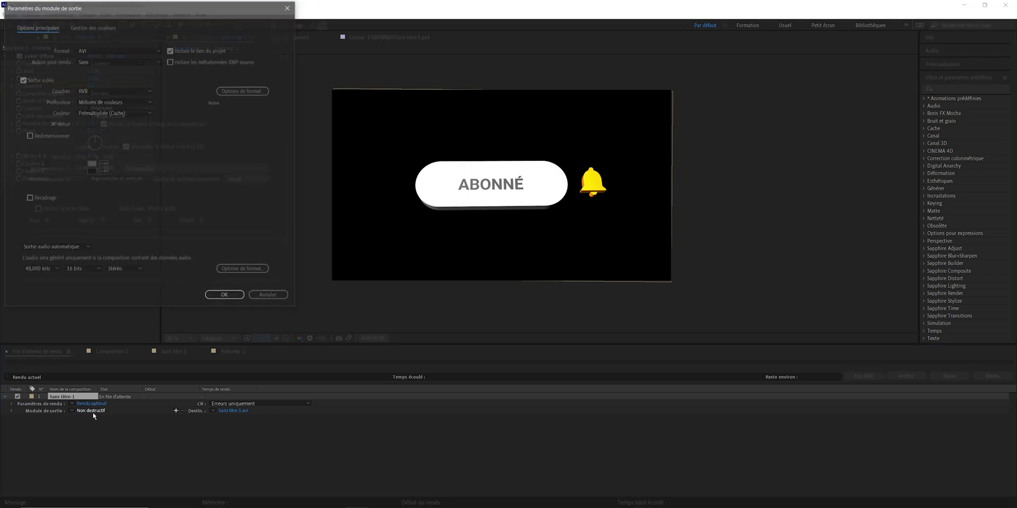
pyautogui.click(87, 50)
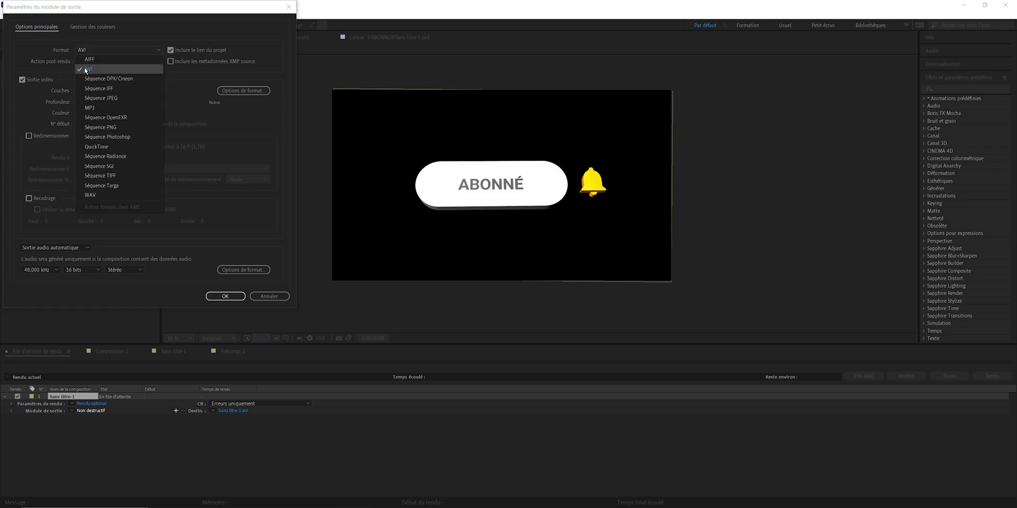
pyautogui.click(48, 45)
pyautogui.click(97, 93)
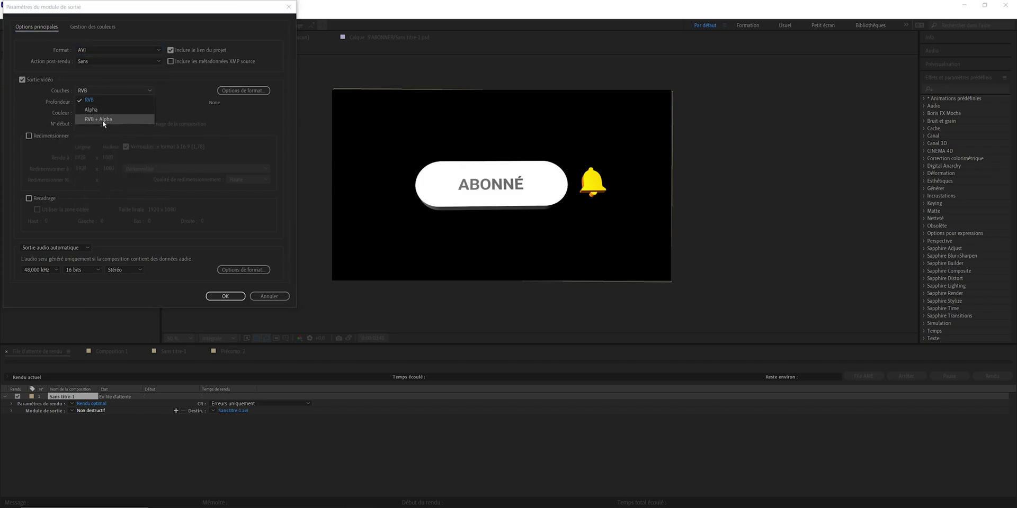
pyautogui.click(34, 95)
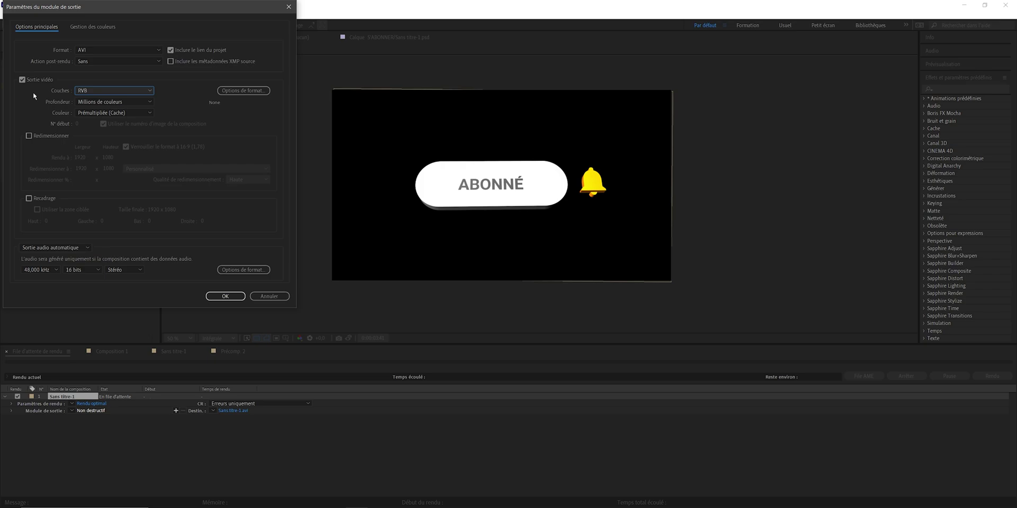
pyautogui.click(270, 297)
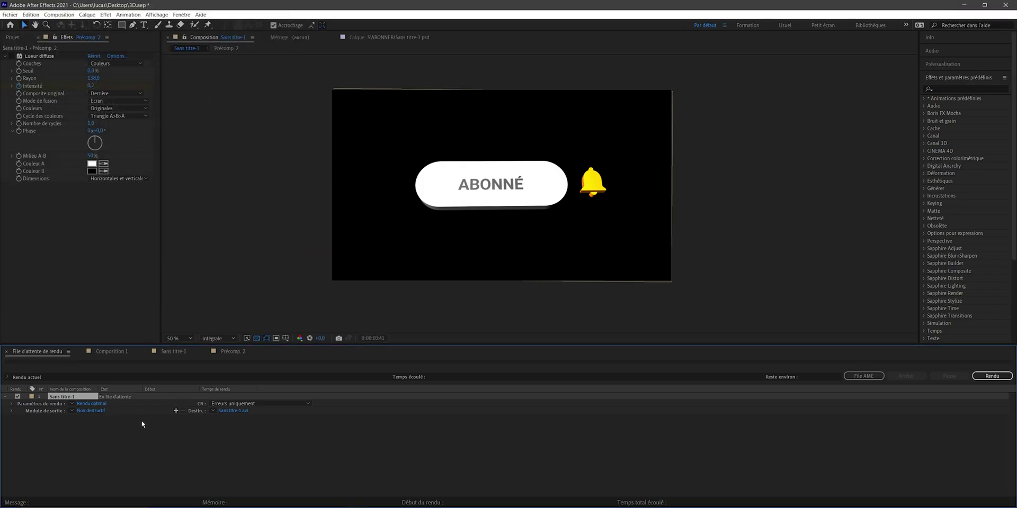